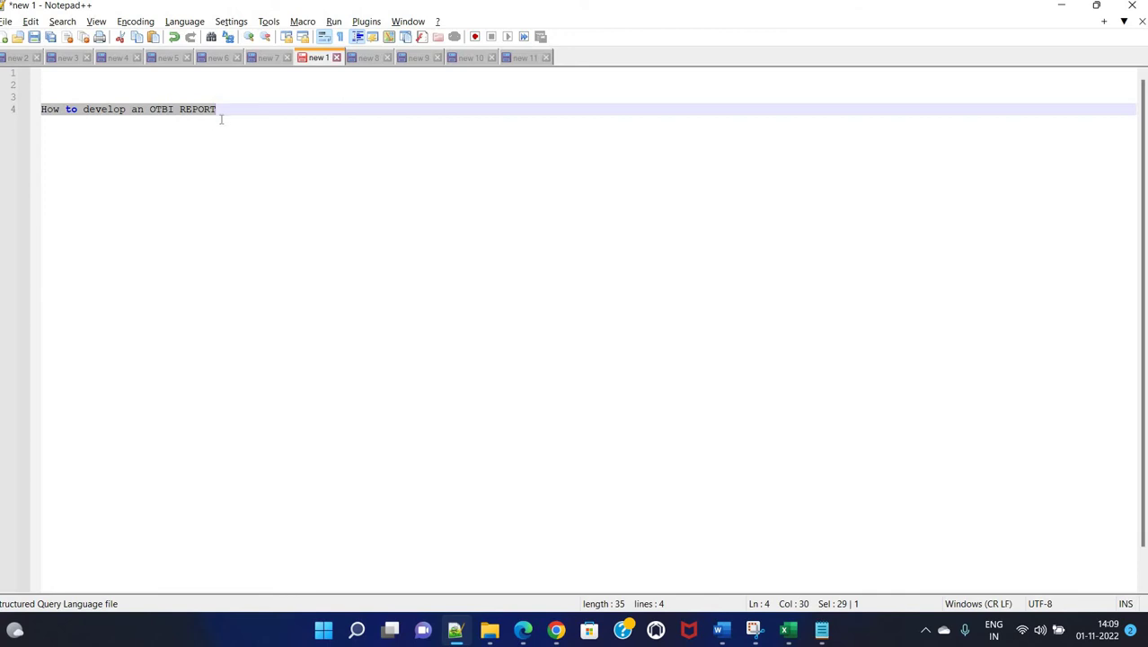
# - Switch to the Oracle analytics catalog in the browser and start creating a new Analysis
pyautogui.click(225, 119)
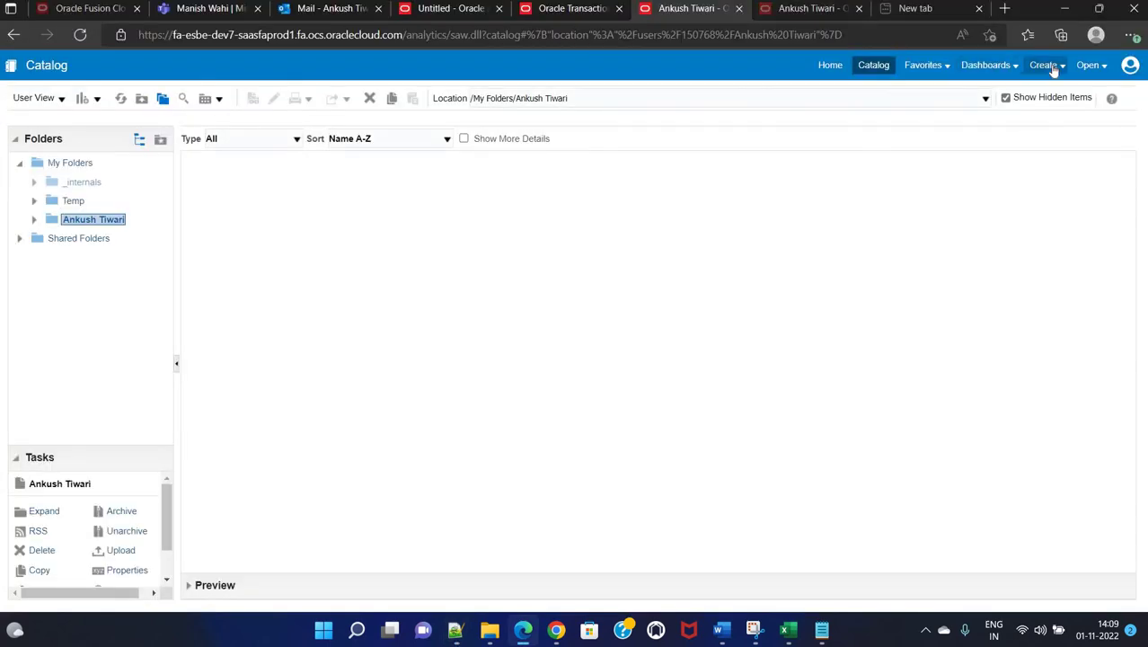
pyautogui.click(1051, 67)
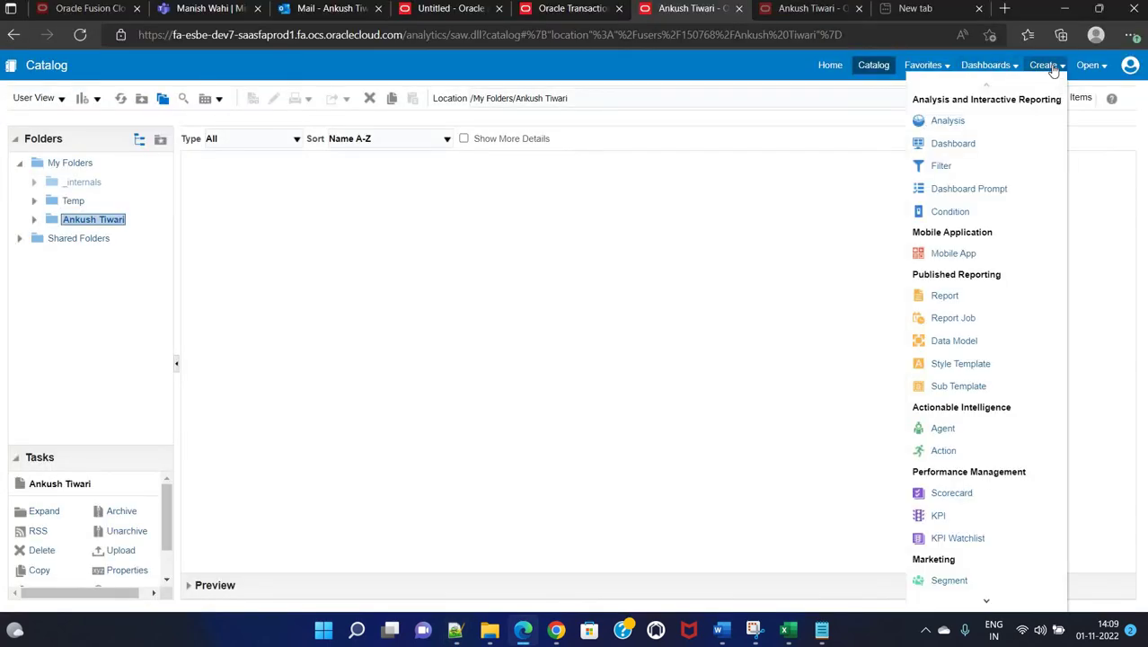
pyautogui.click(946, 122)
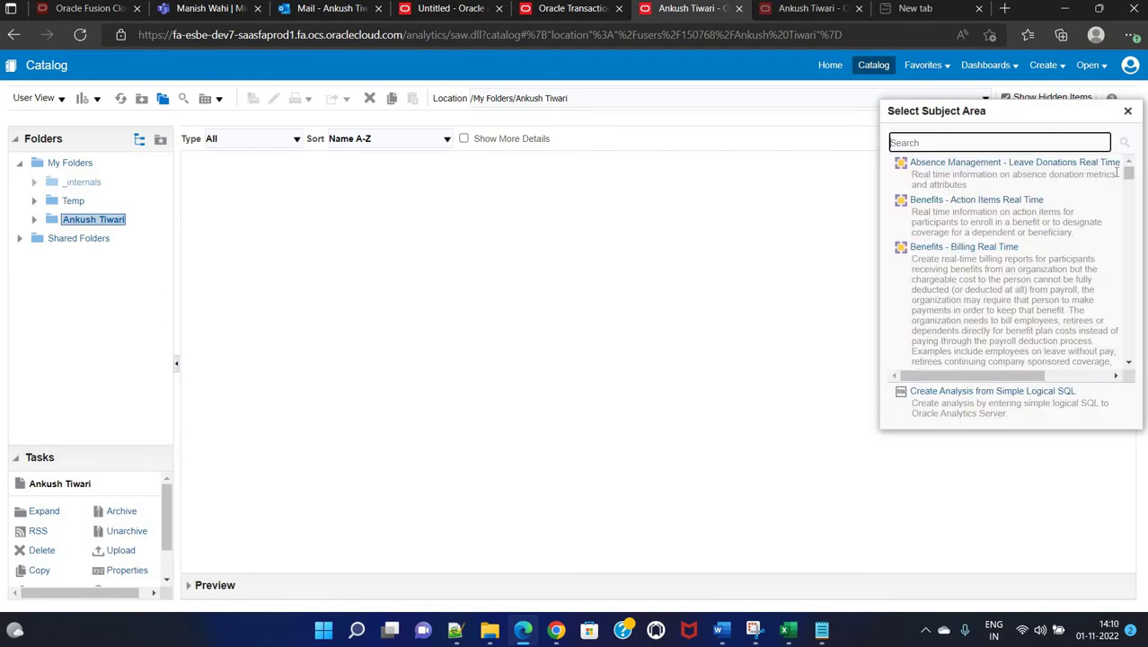
# - Search the subject area list for "Inventory" and choose Inventory - Inventory Balance Real Time for the analysis
pyautogui.moveTo(1130, 174); pyautogui.dragTo(1130, 185)
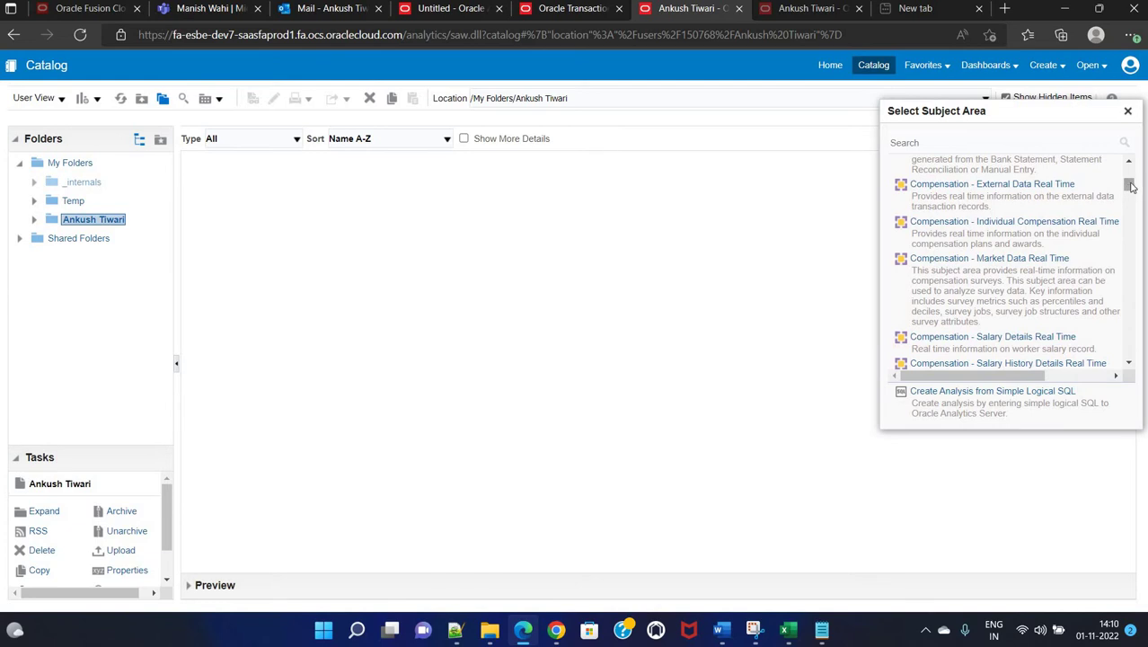
pyautogui.moveTo(1131, 185); pyautogui.dragTo(1129, 198)
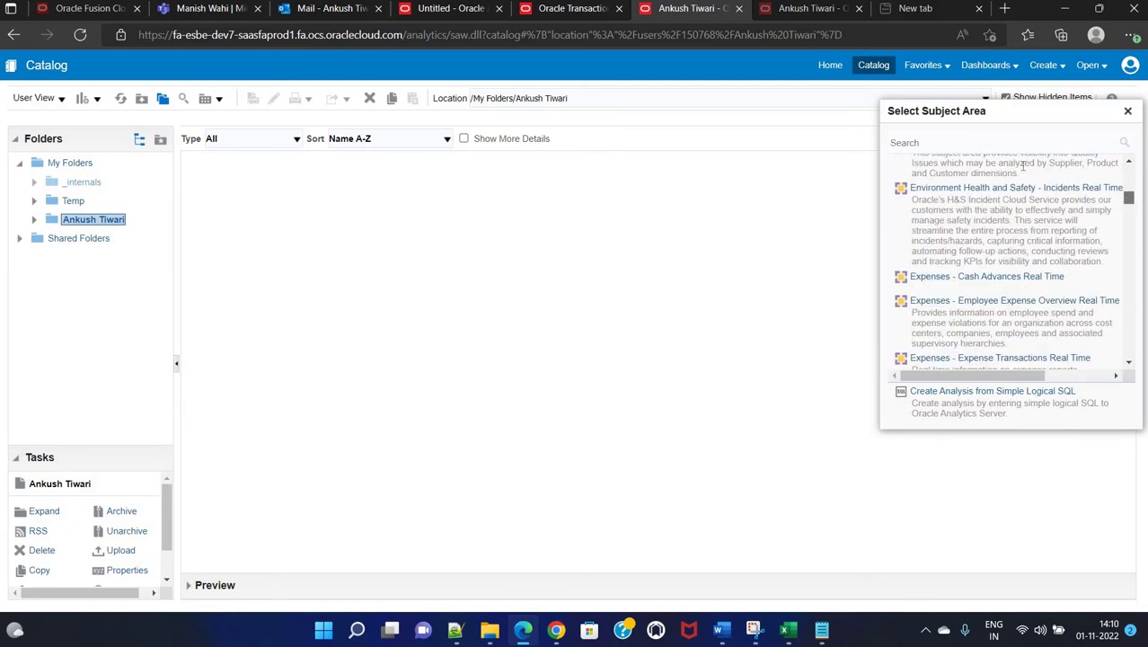
pyautogui.hotkey('ctrl', 'f')
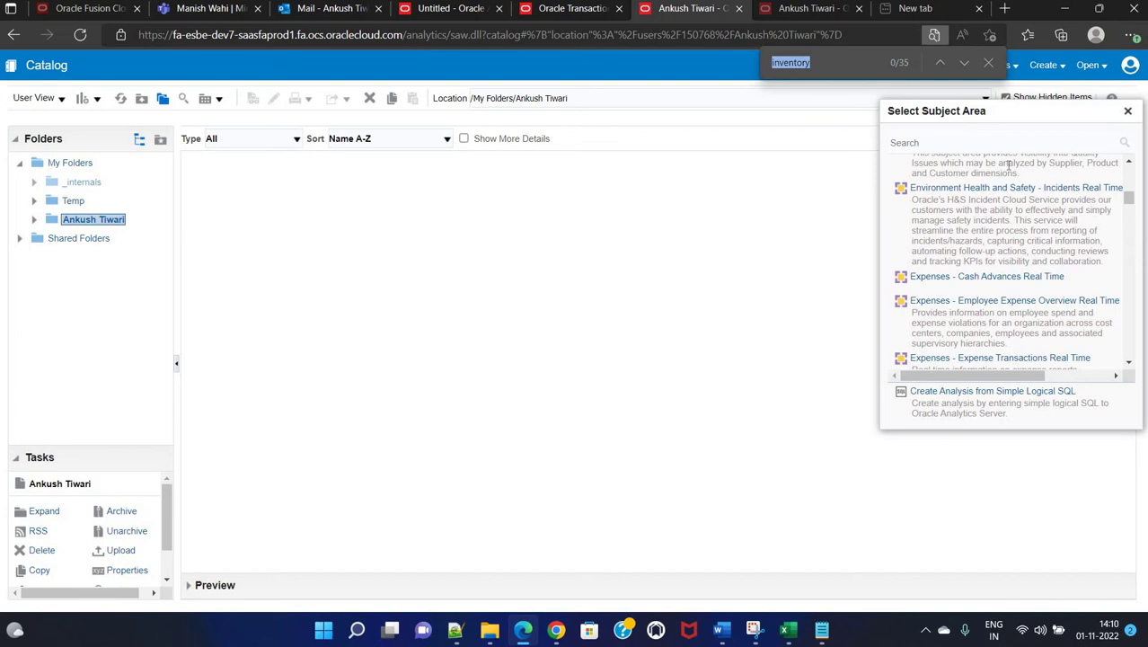
pyautogui.write('Inventory')
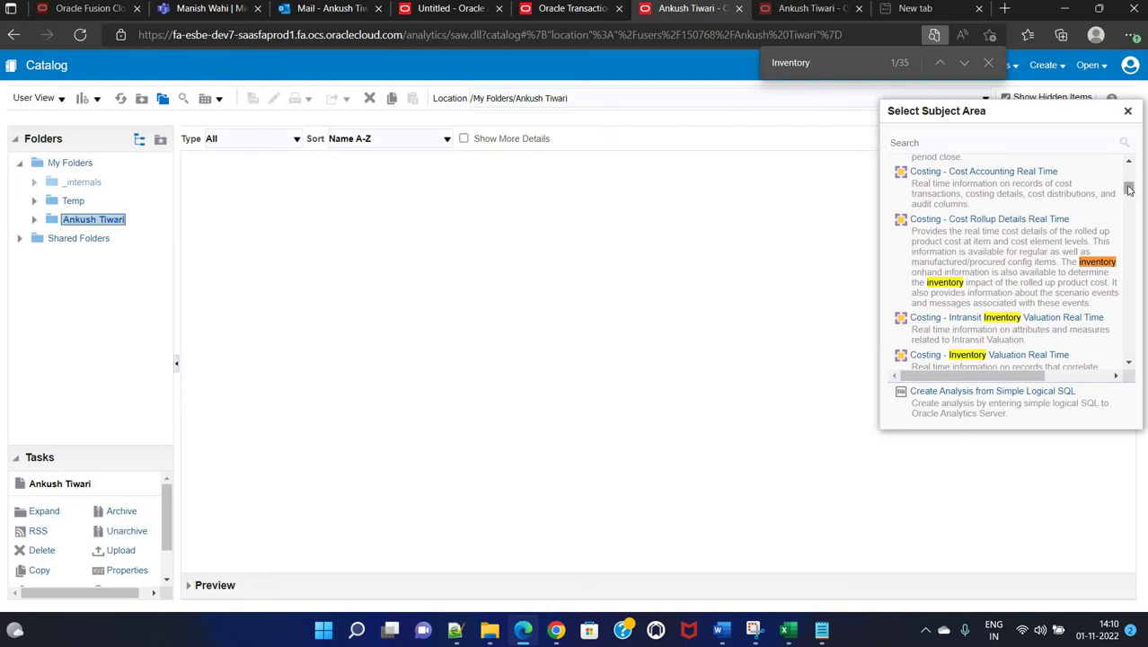
pyautogui.click(967, 69)
pyautogui.click(967, 69)
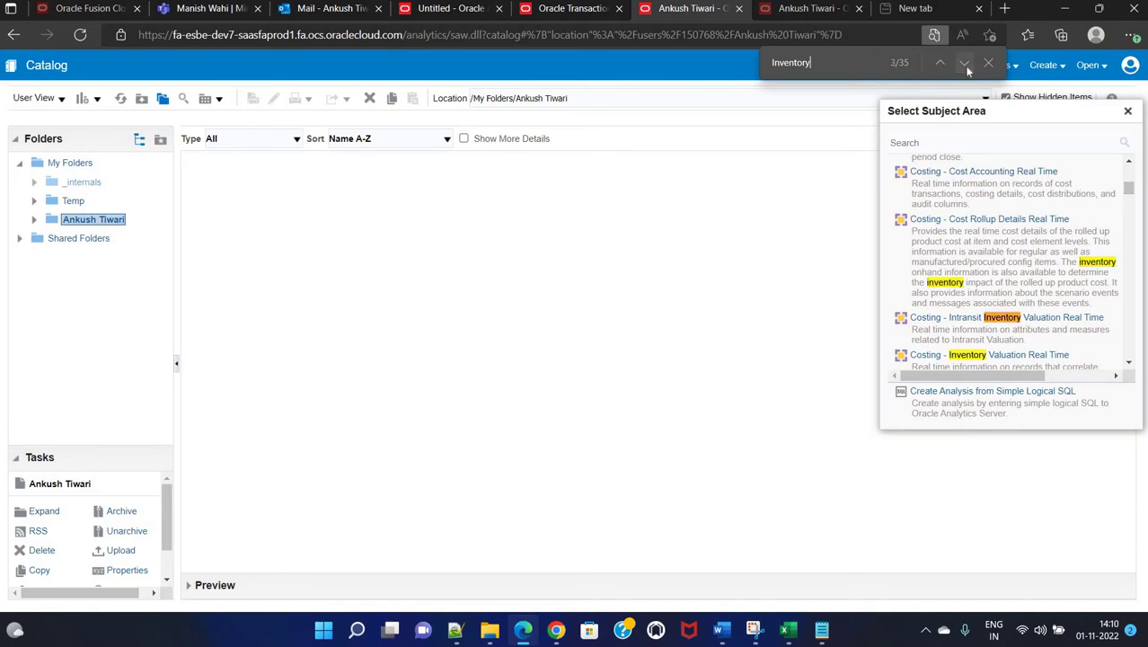
pyautogui.click(967, 69)
pyautogui.click(967, 69)
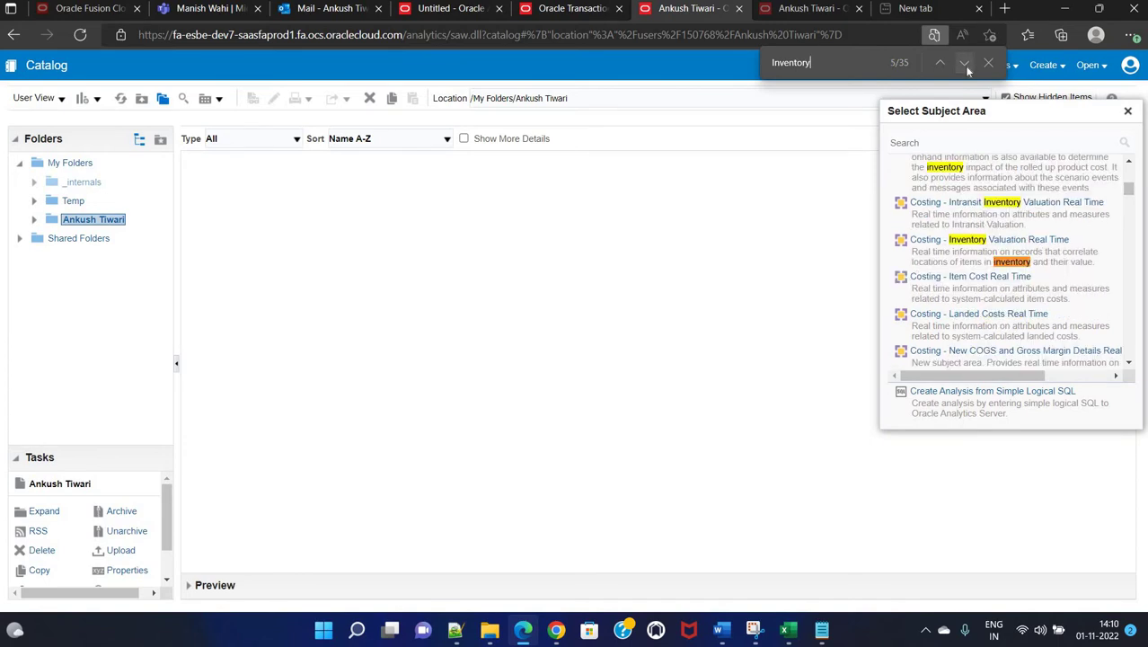
pyautogui.click(967, 70)
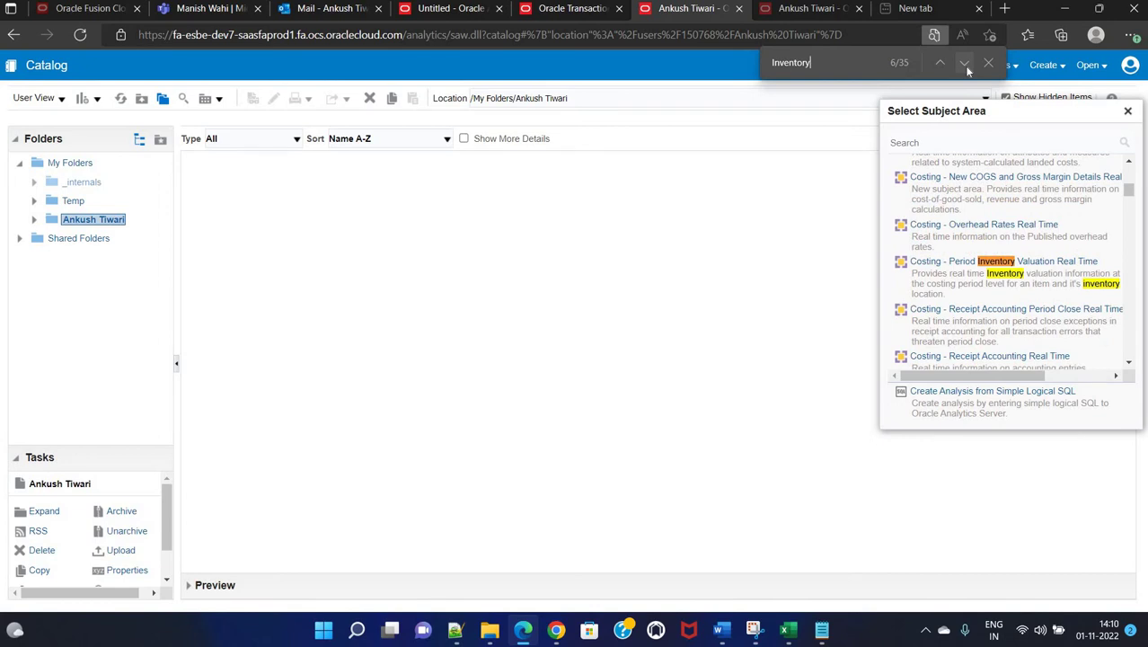
pyautogui.click(967, 69)
pyautogui.click(966, 69)
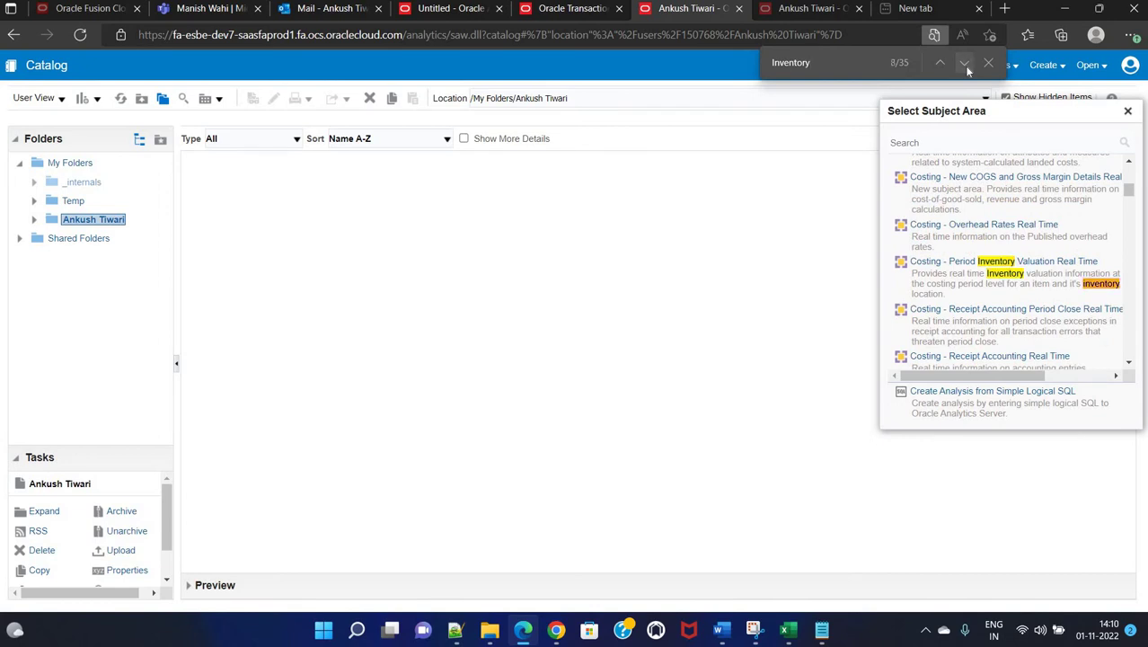
pyautogui.click(967, 69)
pyautogui.click(967, 69)
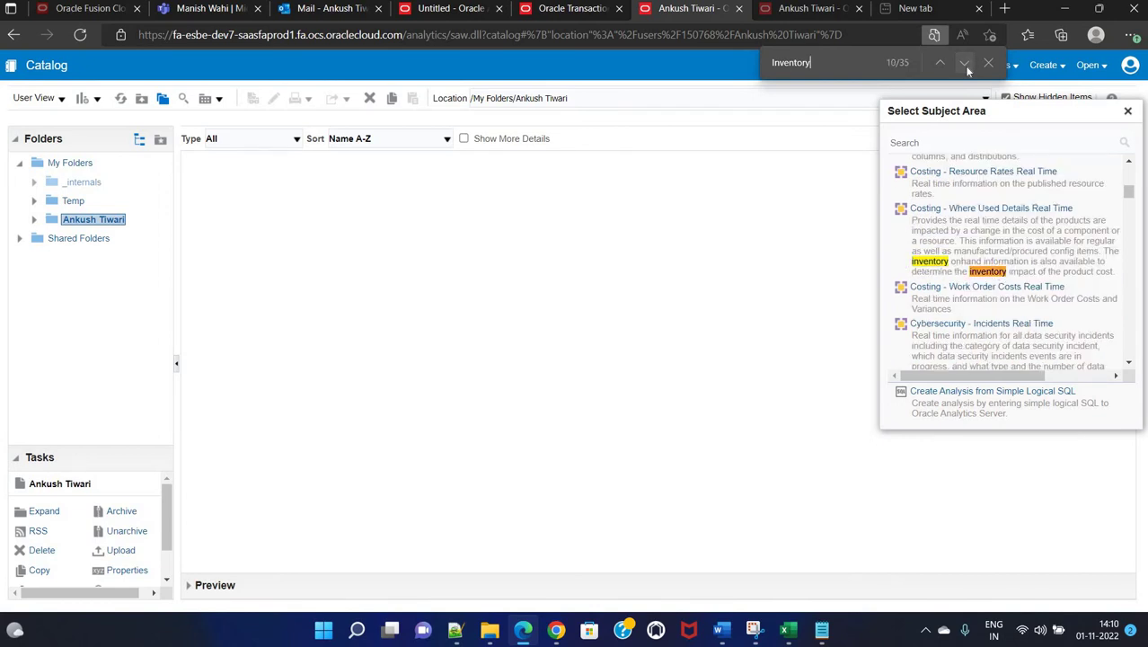
pyautogui.click(966, 69)
pyautogui.click(967, 69)
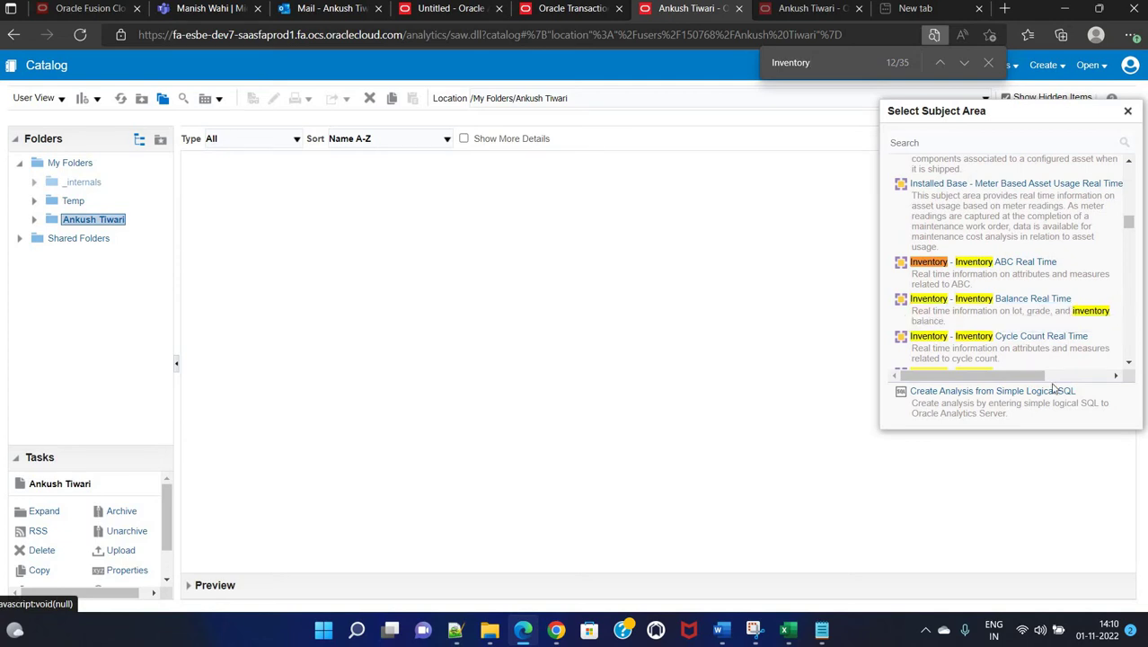
pyautogui.click(974, 302)
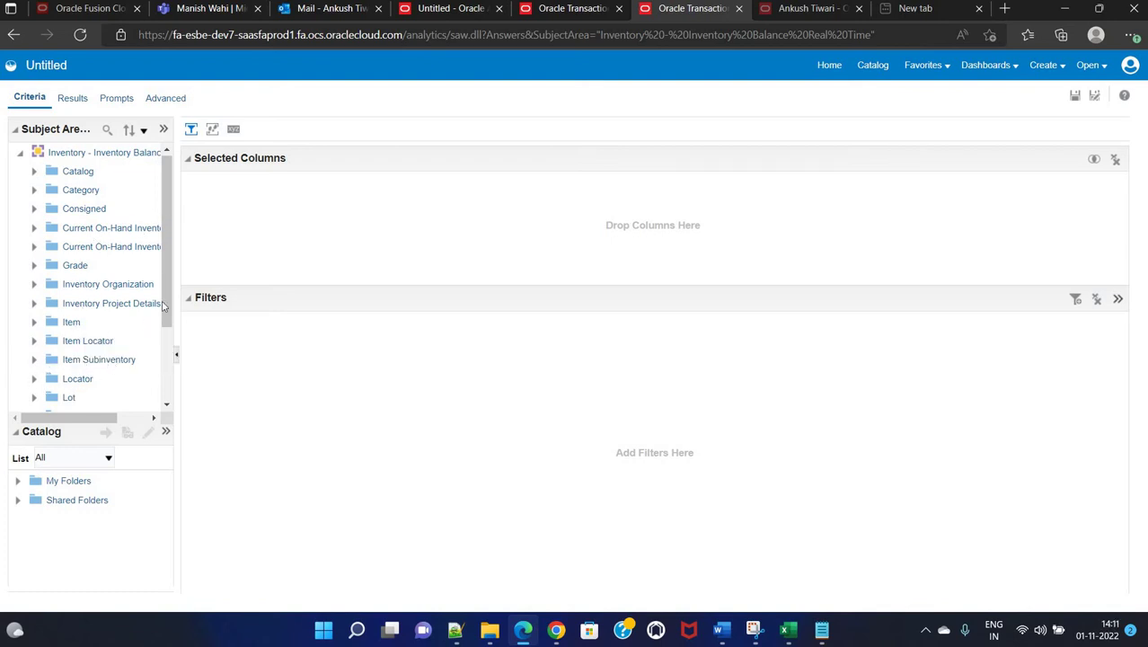
# - Look through the subject area's folders and expand Catalog and Category to list their columns
pyautogui.moveTo(164, 306); pyautogui.dragTo(154, 386)
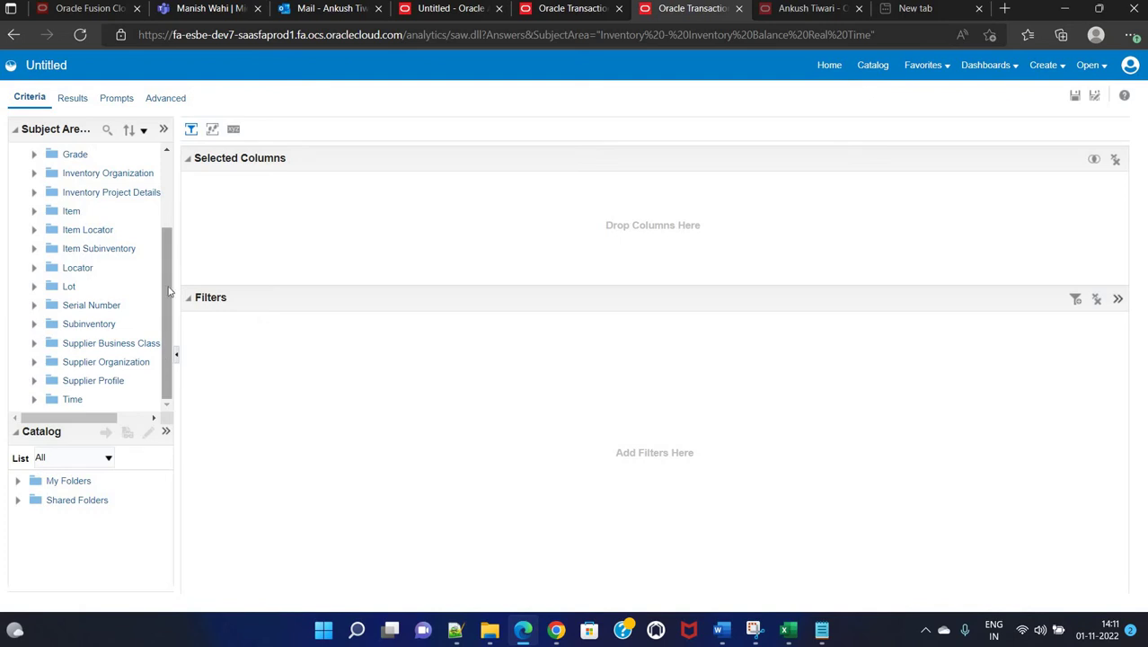
pyautogui.scroll(3, 168, 290)
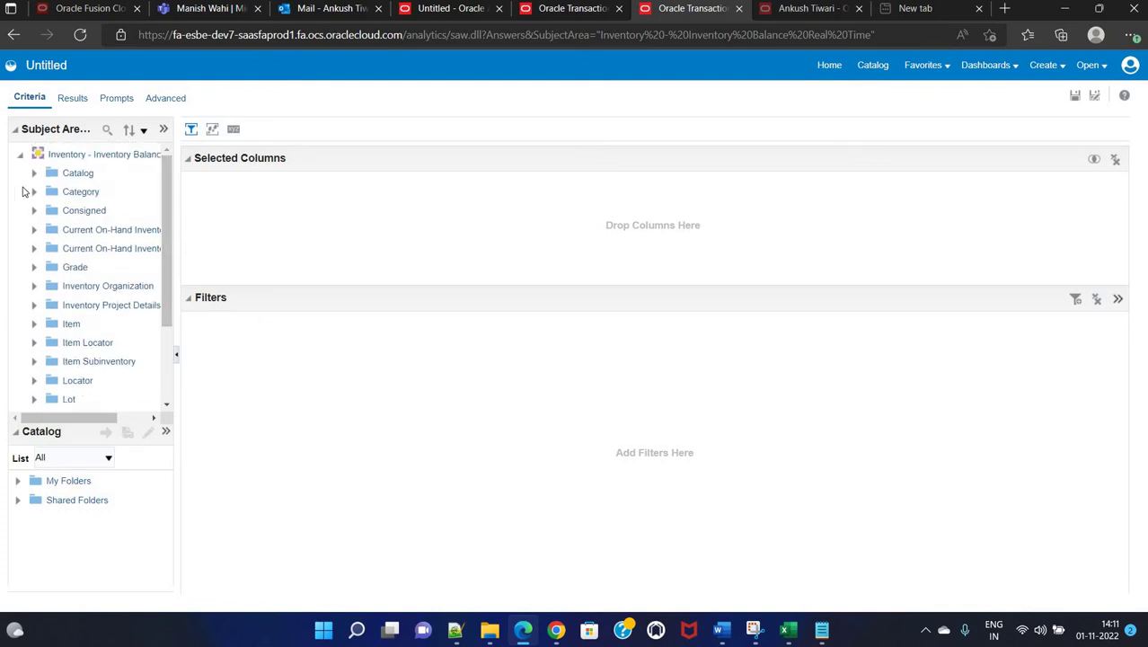
pyautogui.click(35, 174)
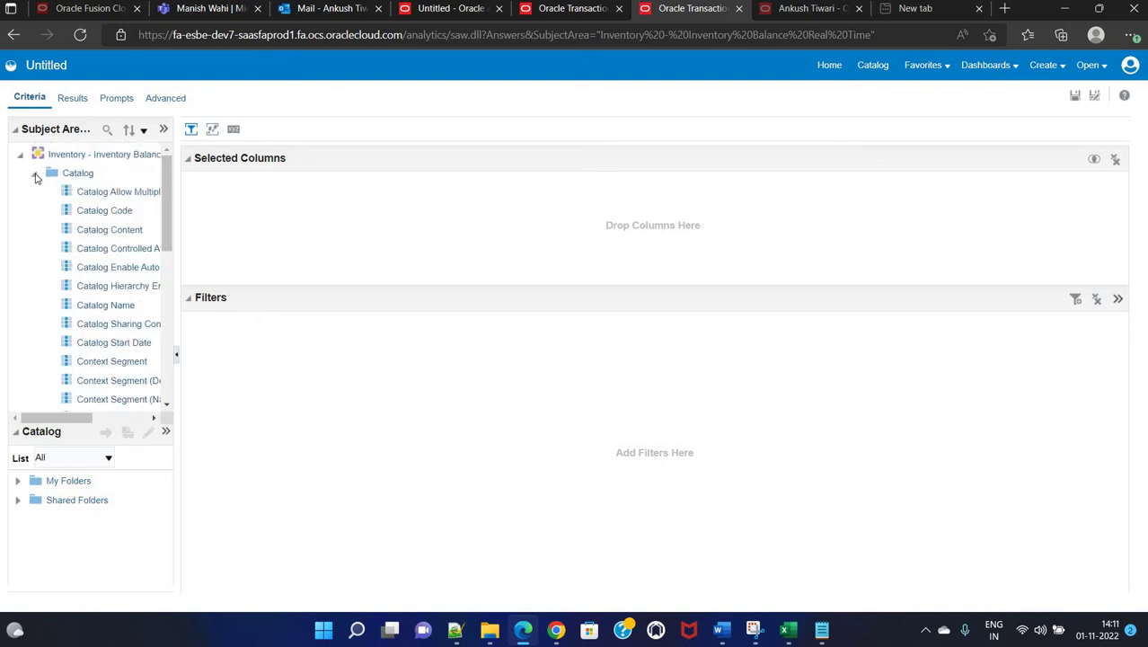
pyautogui.click(216, 204)
pyautogui.moveTo(167, 209)
pyautogui.mouseDown()
pyautogui.moveTo(169, 233)
pyautogui.moveTo(171, 224)
pyautogui.mouseUp()
pyautogui.scroll(-4, 39, 297)
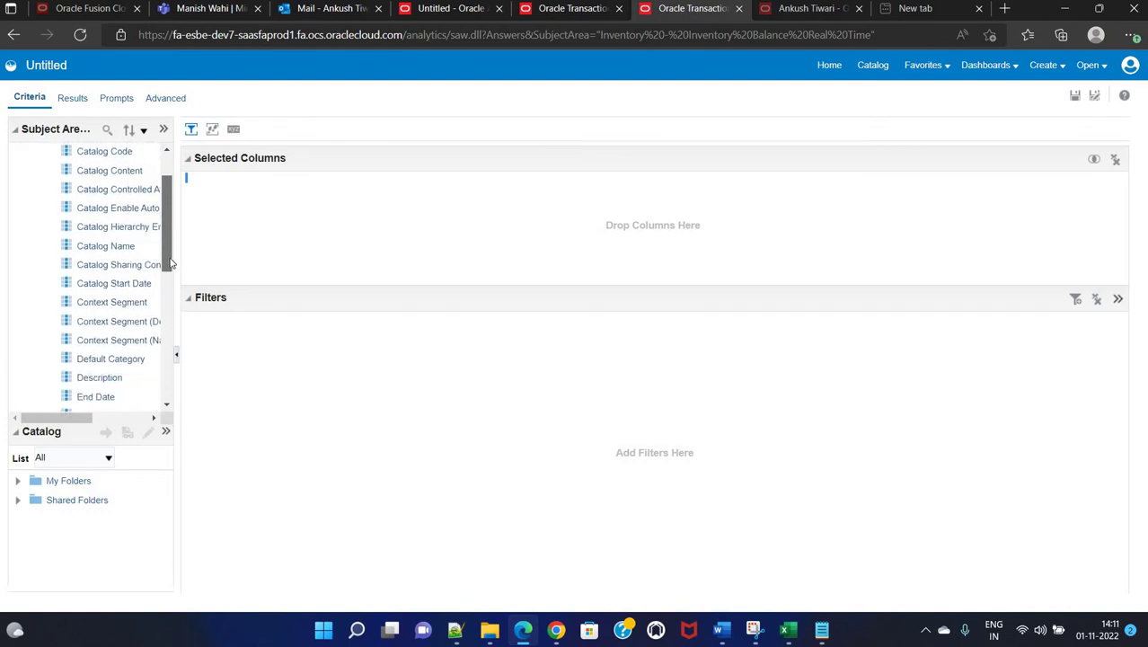
pyautogui.click(36, 297)
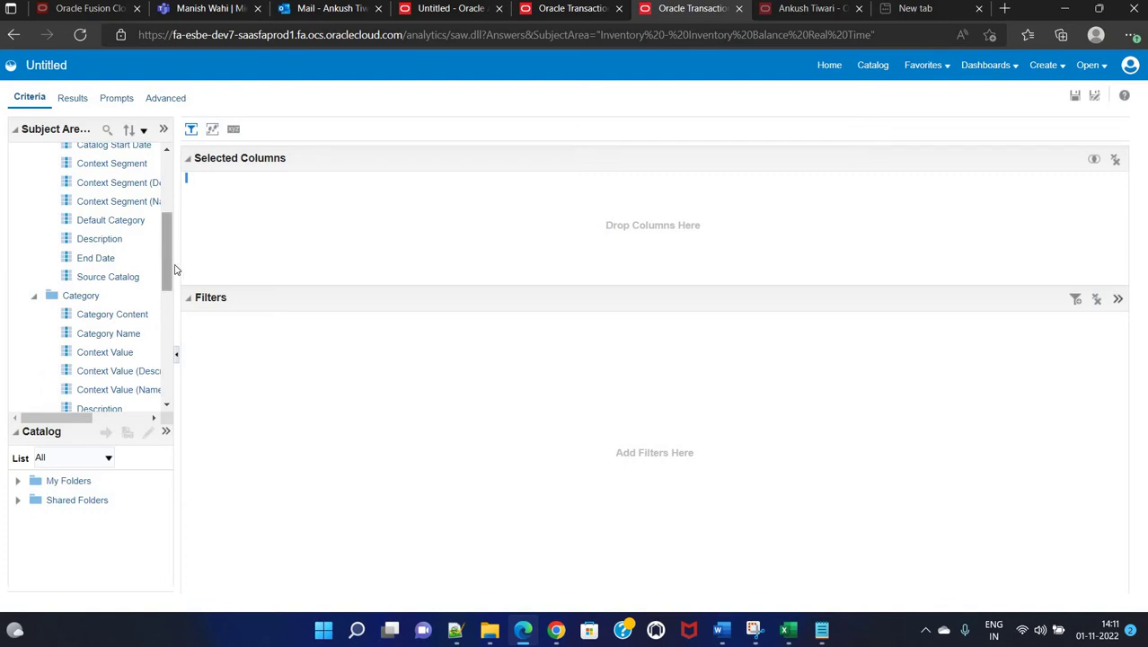
pyautogui.scroll(-5, 170, 270)
pyautogui.scroll(-1, 90, 317)
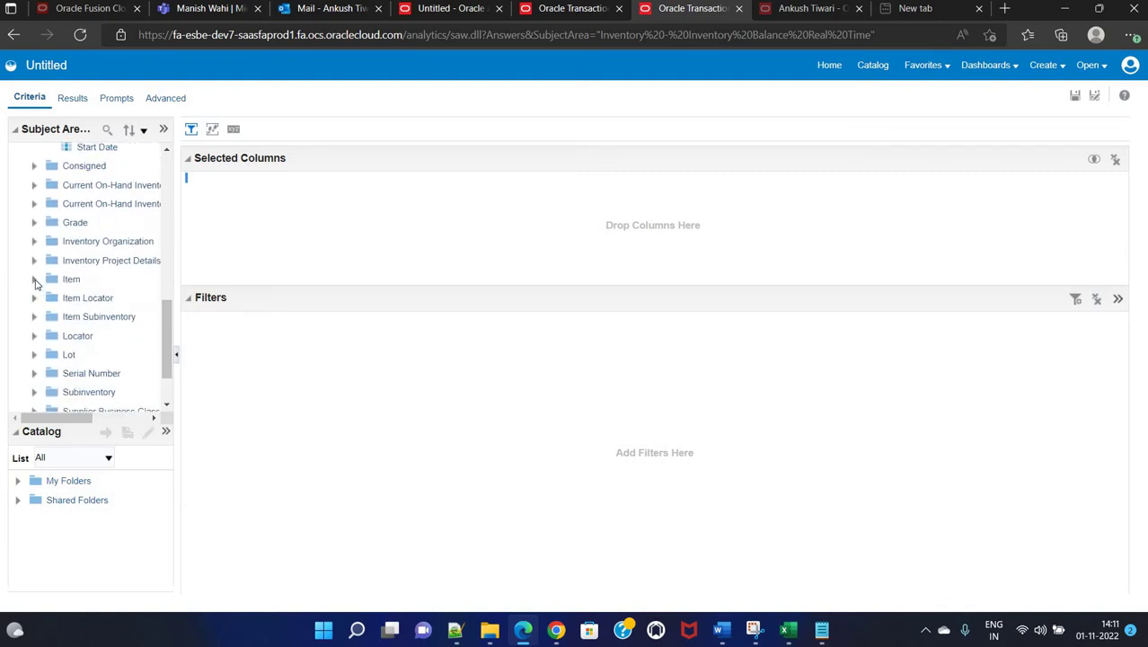
# - Add Item Name, Item Description and Item Status from the Item folder's Main subfolder to the selected columns
pyautogui.click(35, 279)
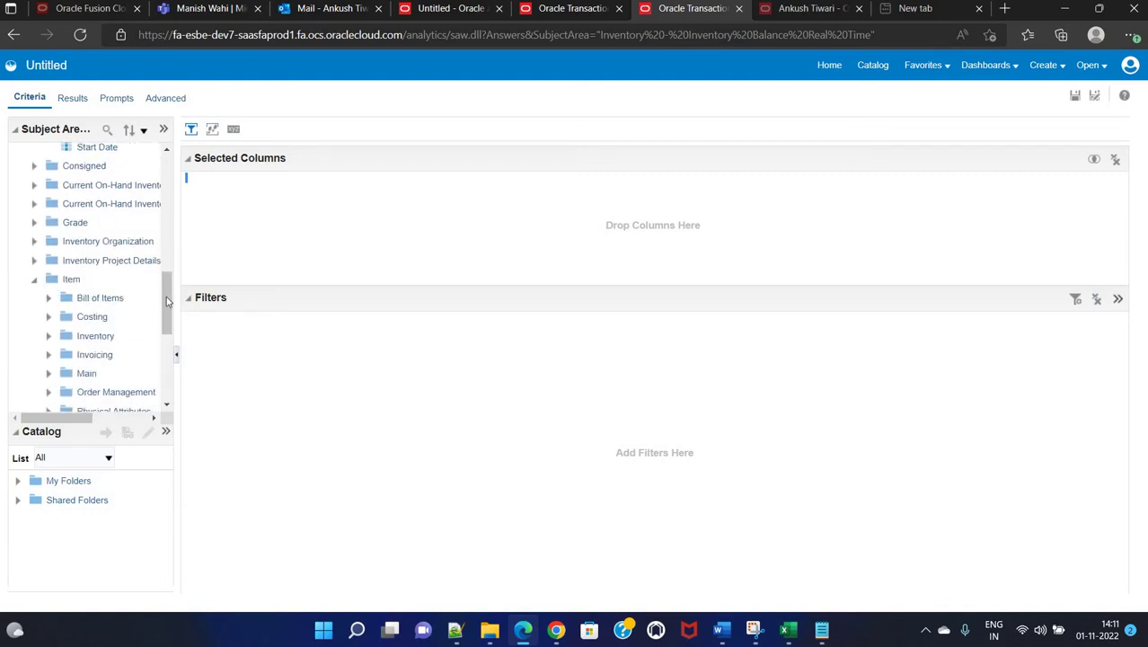
pyautogui.scroll(-2, 51, 290)
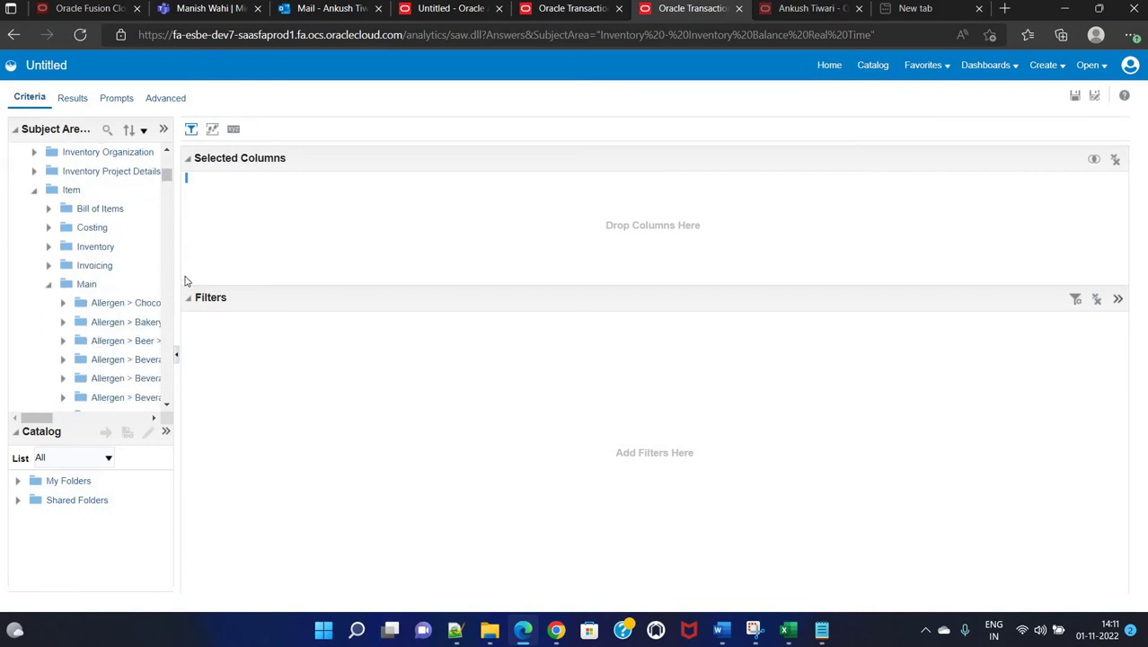
pyautogui.moveTo(176, 273); pyautogui.dragTo(193, 384)
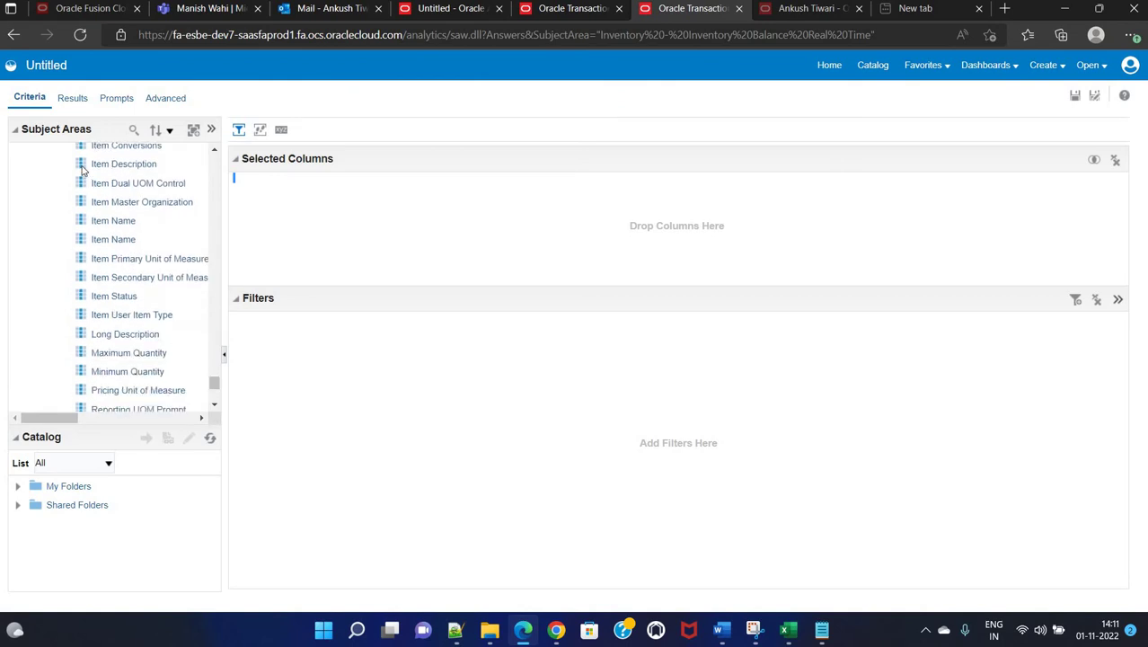
pyautogui.doubleClick(81, 223)
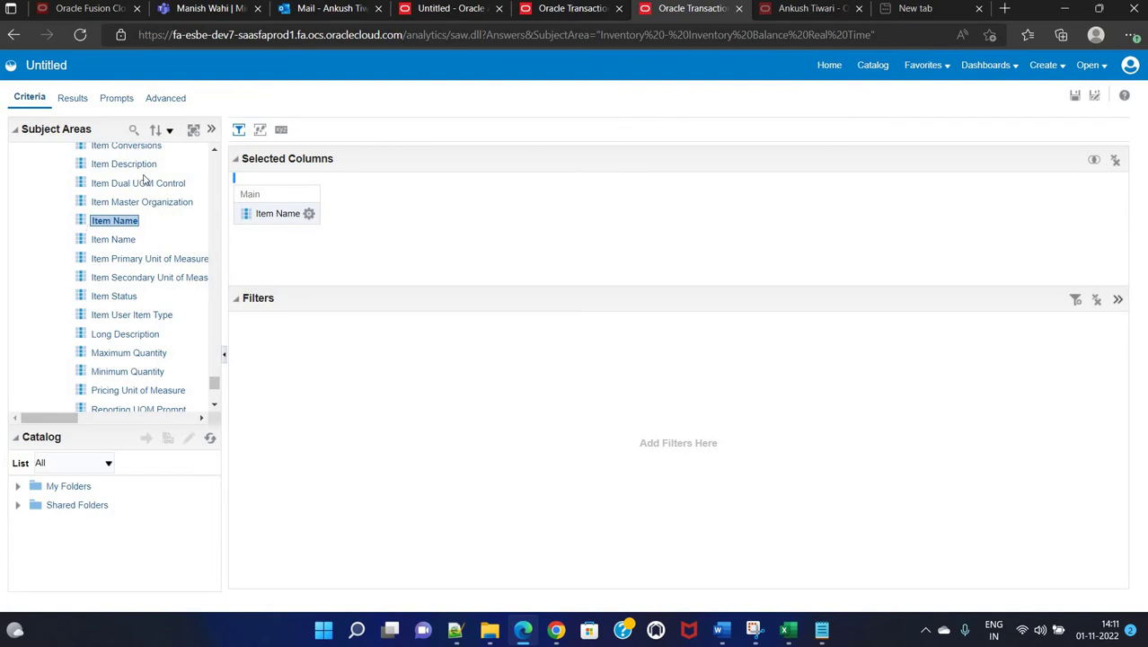
pyautogui.click(82, 166)
pyautogui.doubleClick(82, 166)
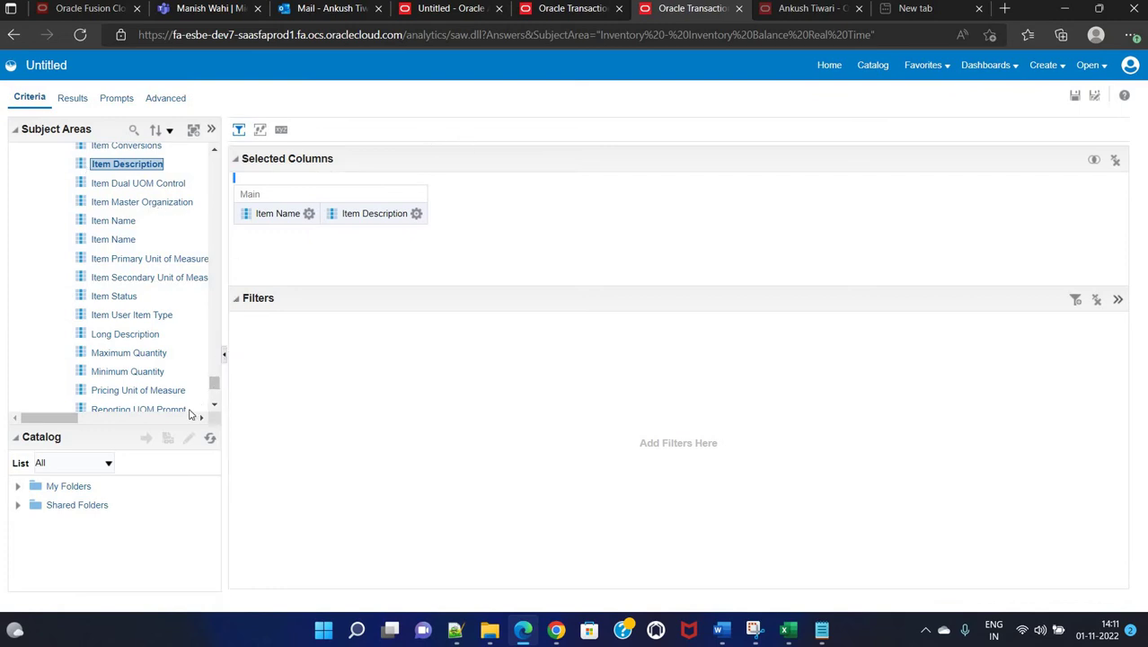
pyautogui.doubleClick(81, 300)
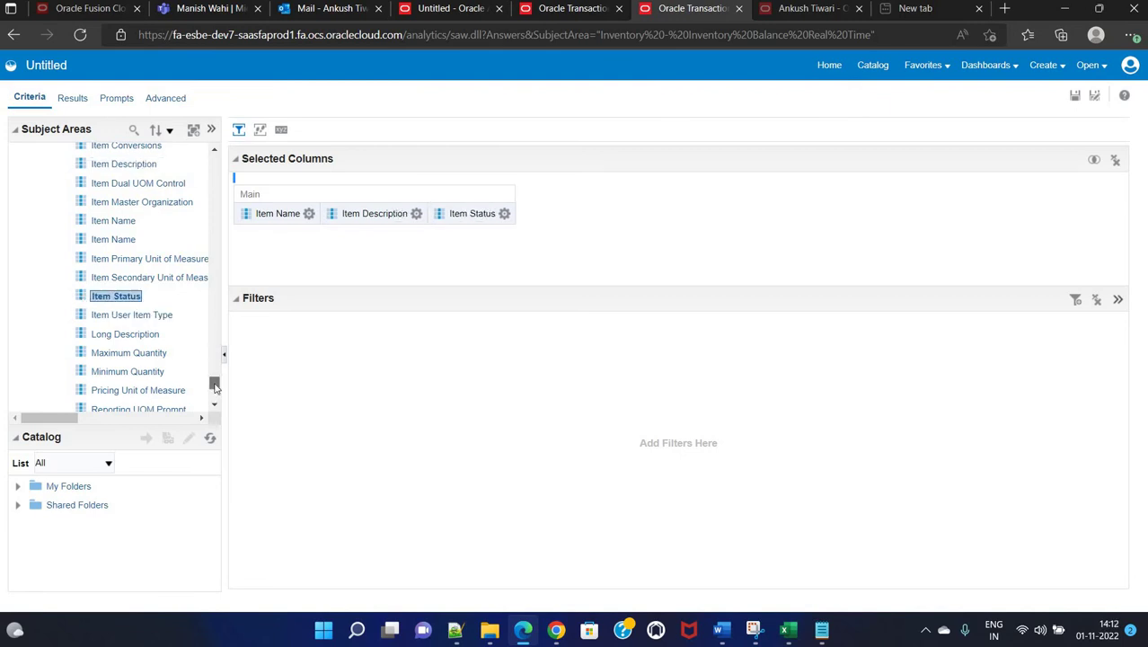
# - Add the Pricing Unit of Measure column to the analysis and delete it from the selected columns
pyautogui.doubleClick(79, 390)
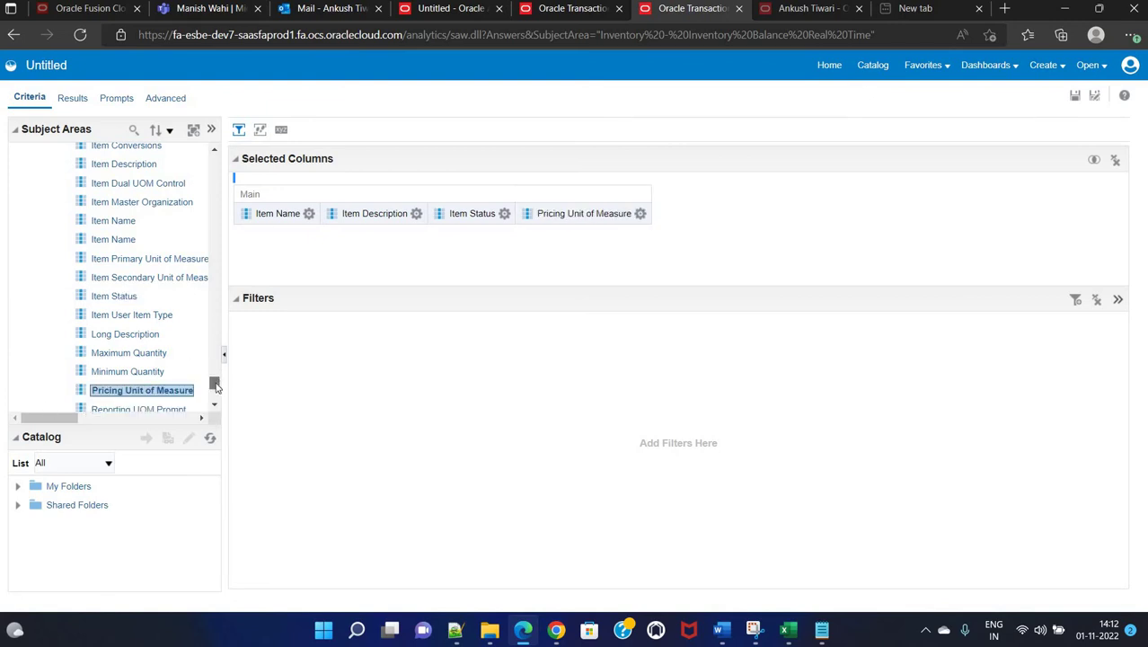
pyautogui.scroll(-3, 216, 387)
pyautogui.moveTo(215, 388); pyautogui.dragTo(214, 364)
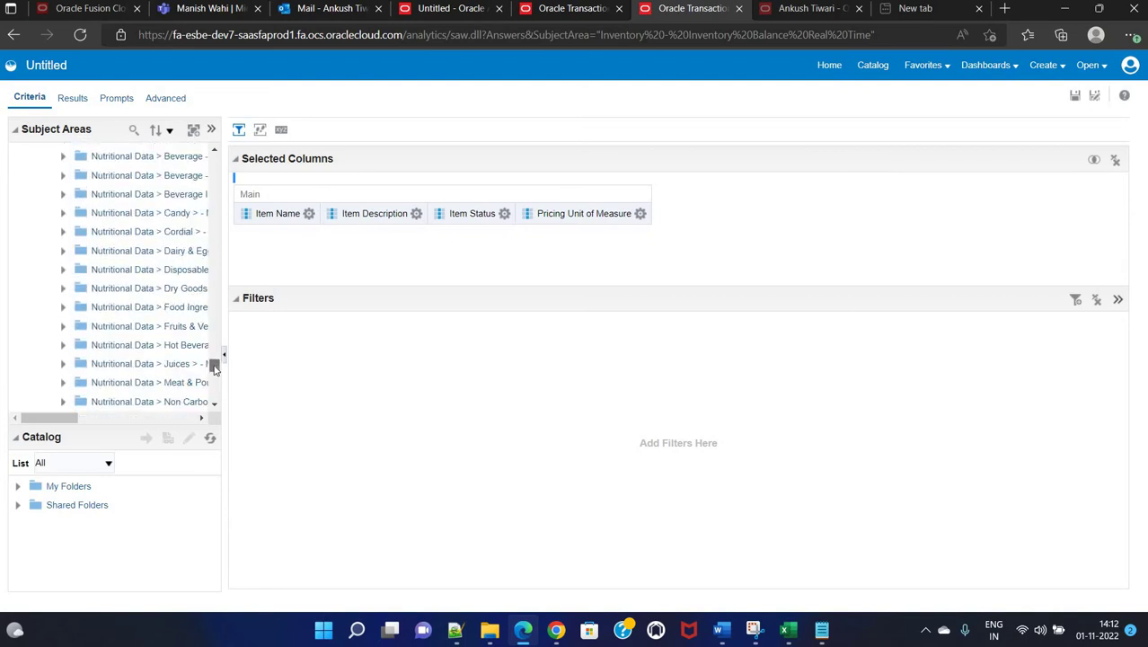
pyautogui.click(504, 214)
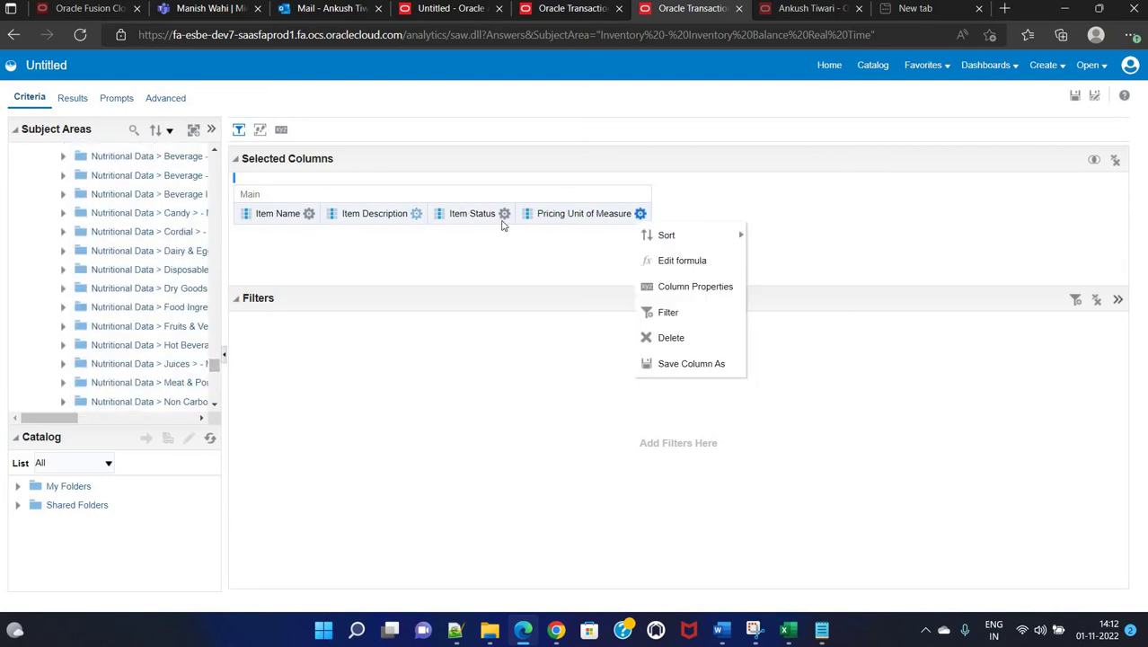
pyautogui.click(640, 216)
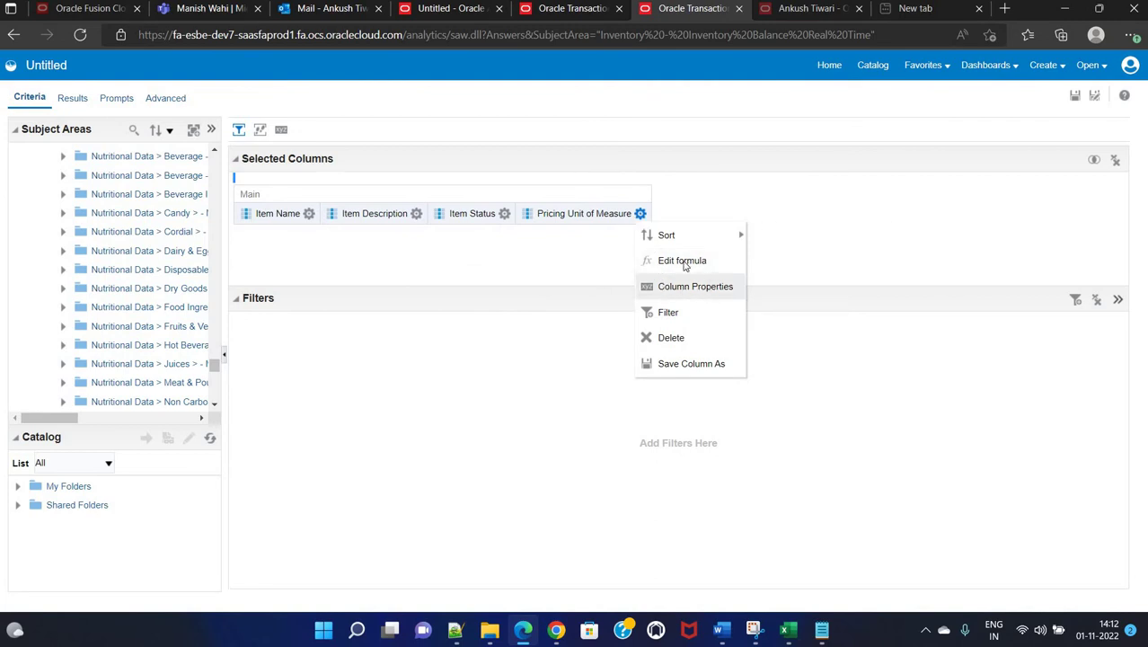
pyautogui.click(679, 341)
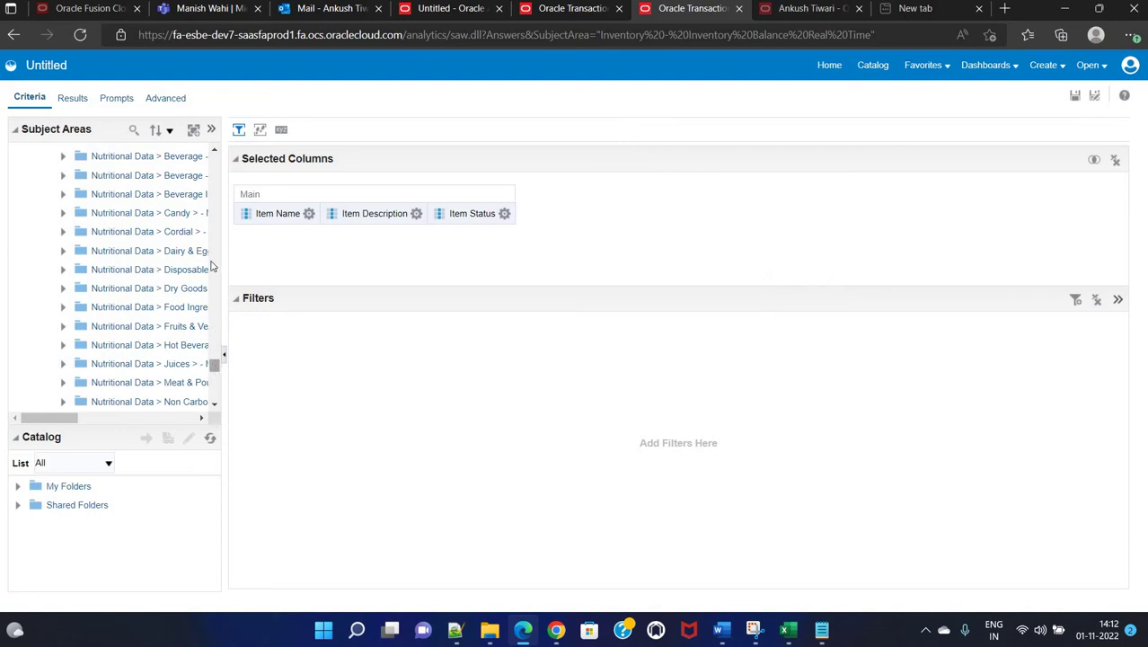
# - Add Category Name and Description from the Category folder to the selected columns and display the analysis results
pyautogui.moveTo(212, 267); pyautogui.dragTo(215, 166)
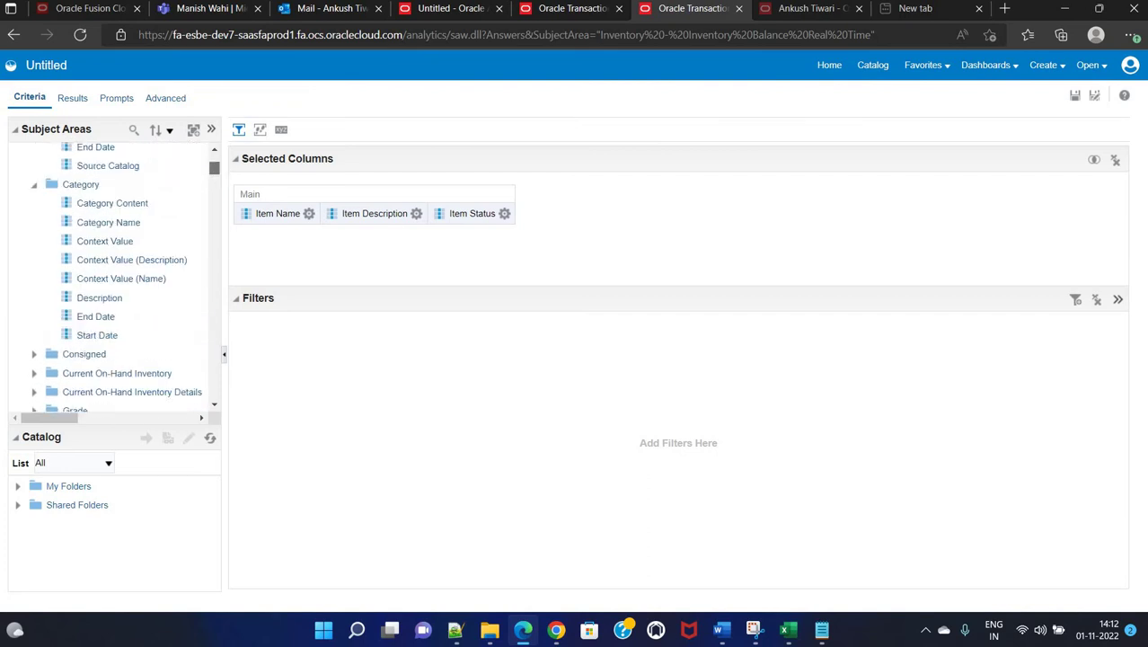
pyautogui.doubleClick(68, 225)
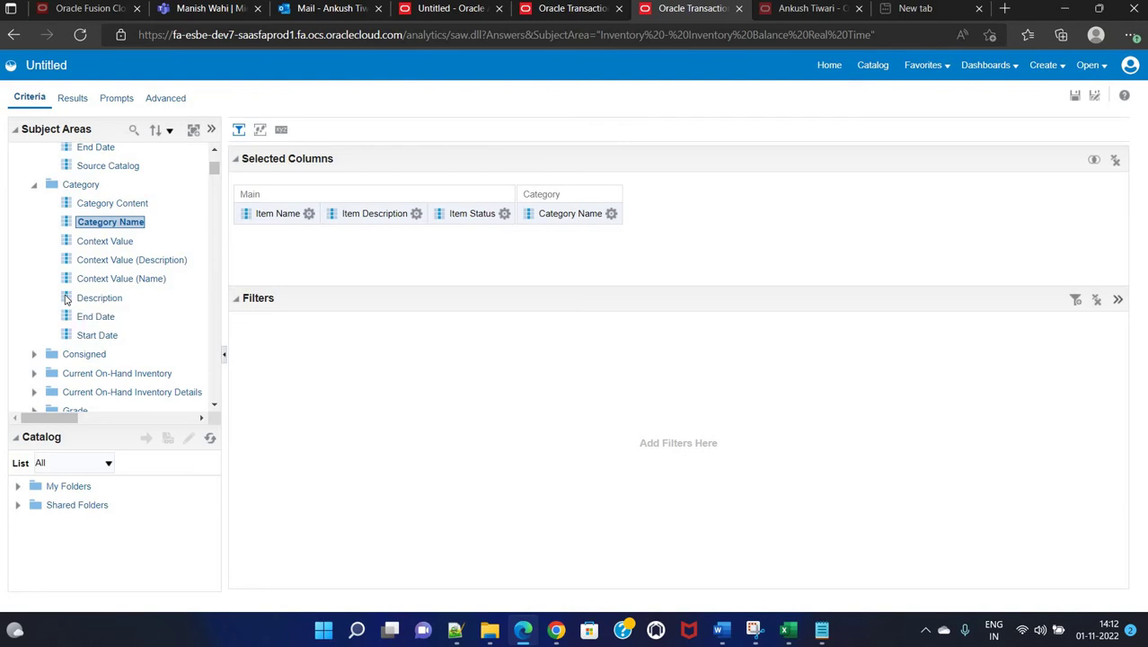
pyautogui.doubleClick(65, 298)
pyautogui.moveTo(216, 170); pyautogui.dragTo(214, 159)
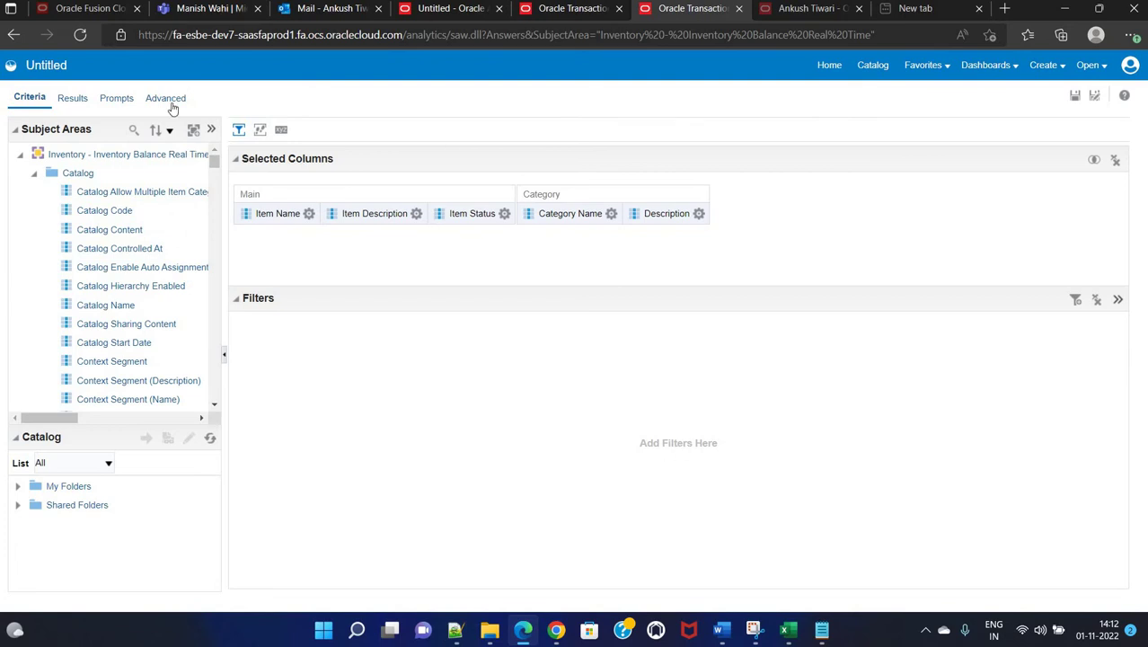
pyautogui.click(77, 102)
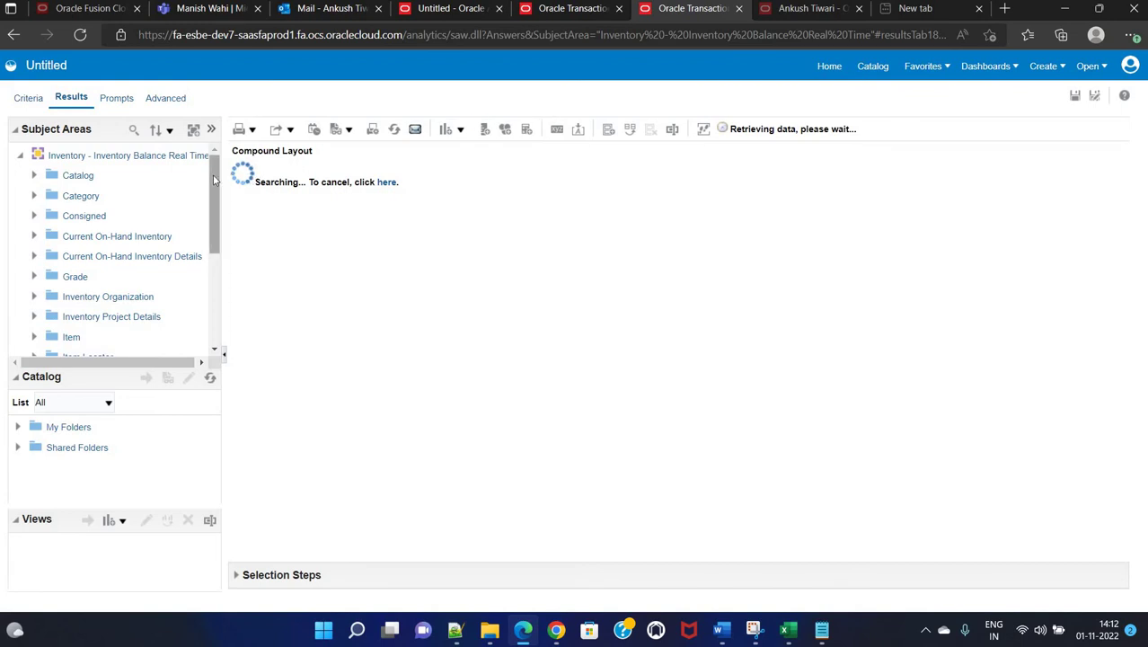
# - Look through the remaining subject area folders and expand the Lot folder to review its columns
pyautogui.moveTo(215, 180); pyautogui.dragTo(210, 271)
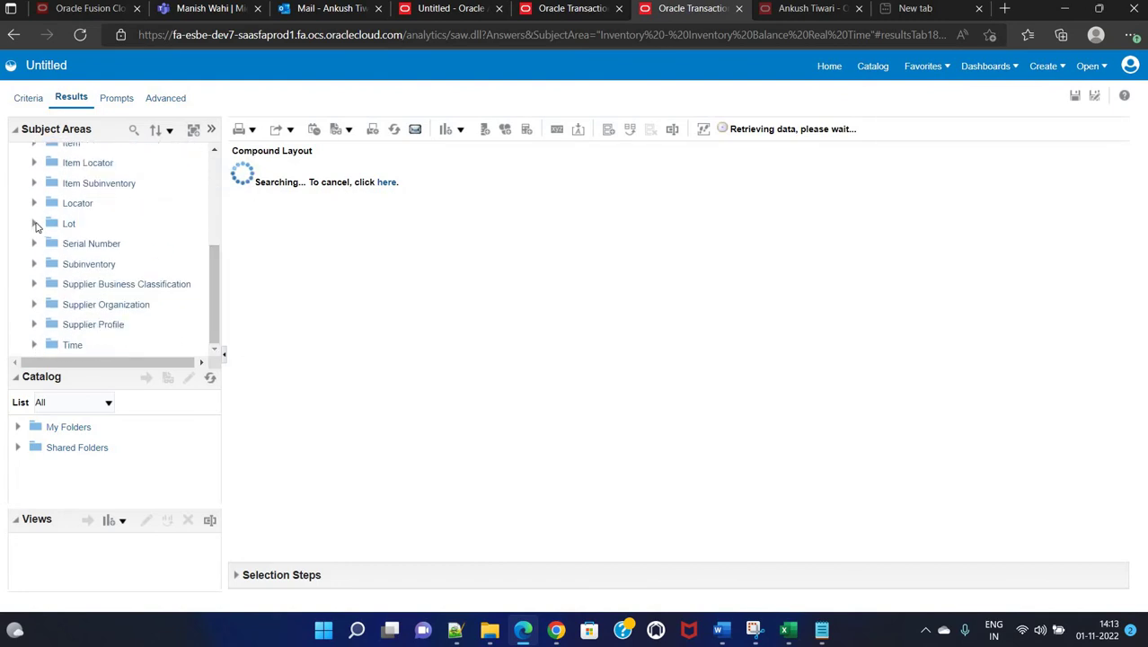
pyautogui.click(34, 224)
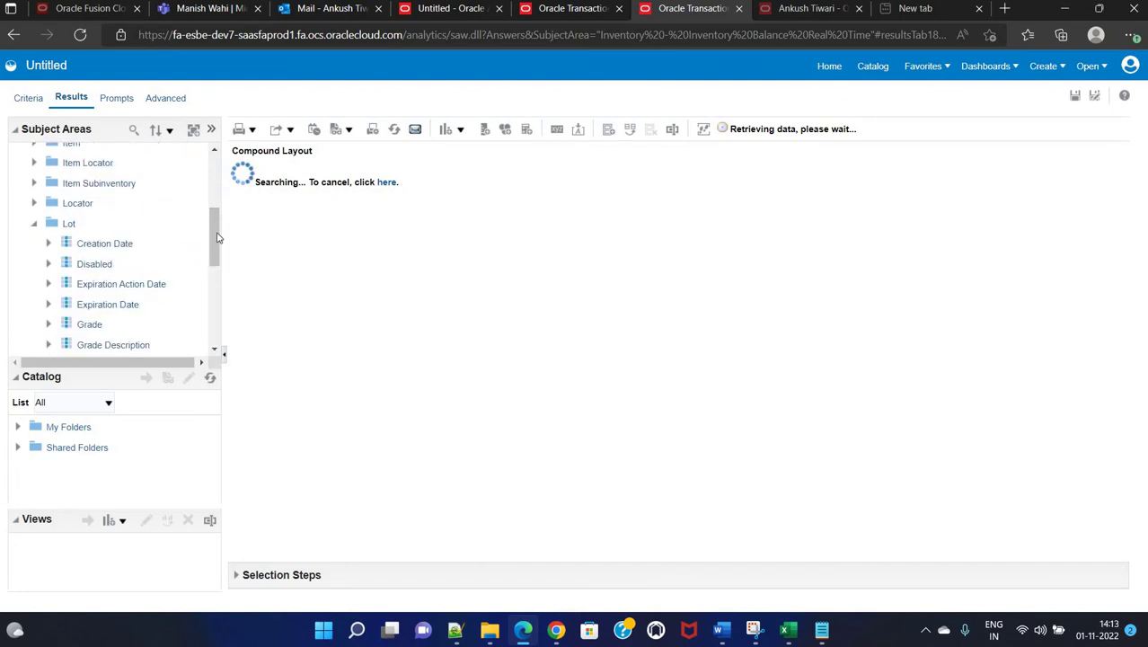
pyautogui.scroll(-2, 215, 247)
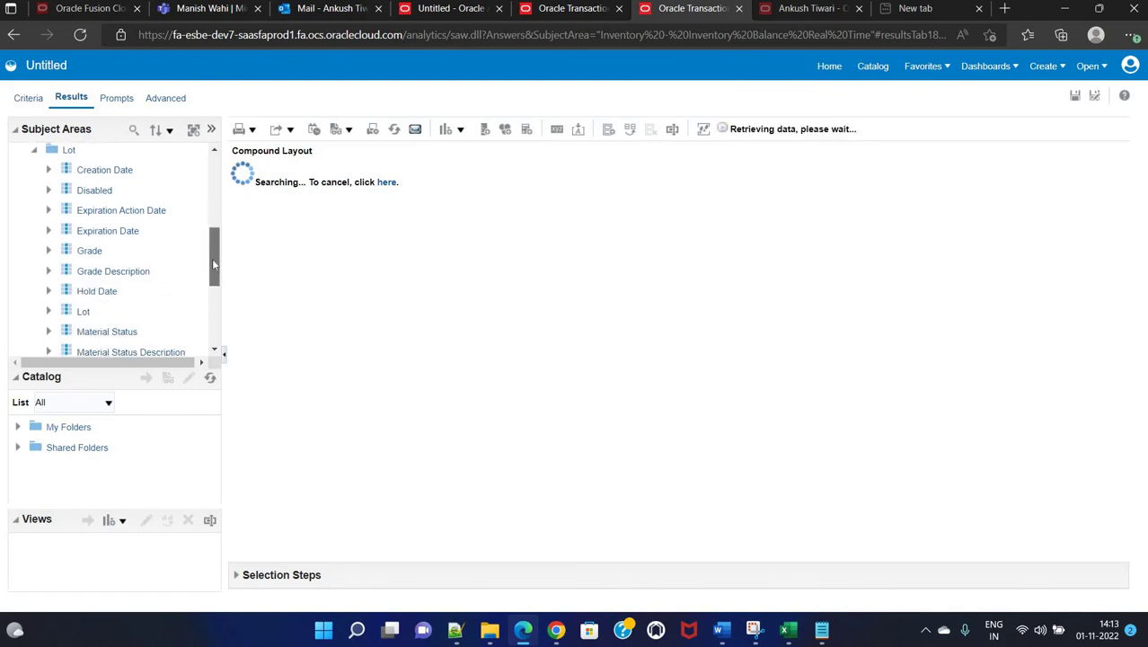
pyautogui.moveTo(213, 262); pyautogui.dragTo(208, 145)
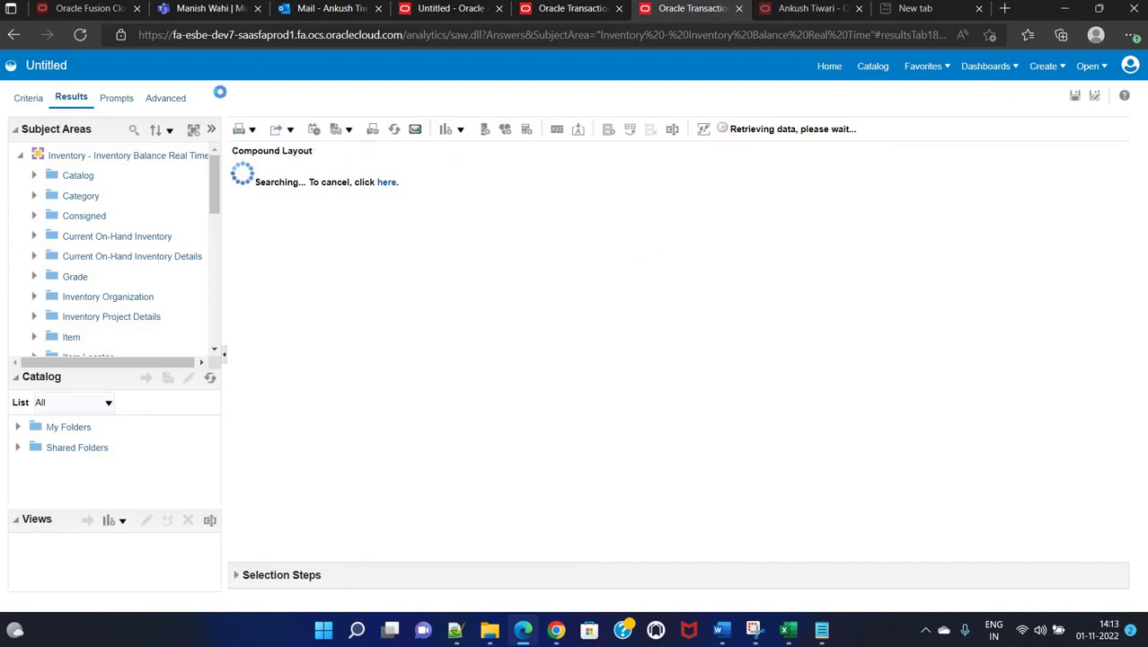
# - Review the options for exporting, printing, styling and adding views to the analysis results
pyautogui.click(291, 133)
pyautogui.moveTo(298, 154)
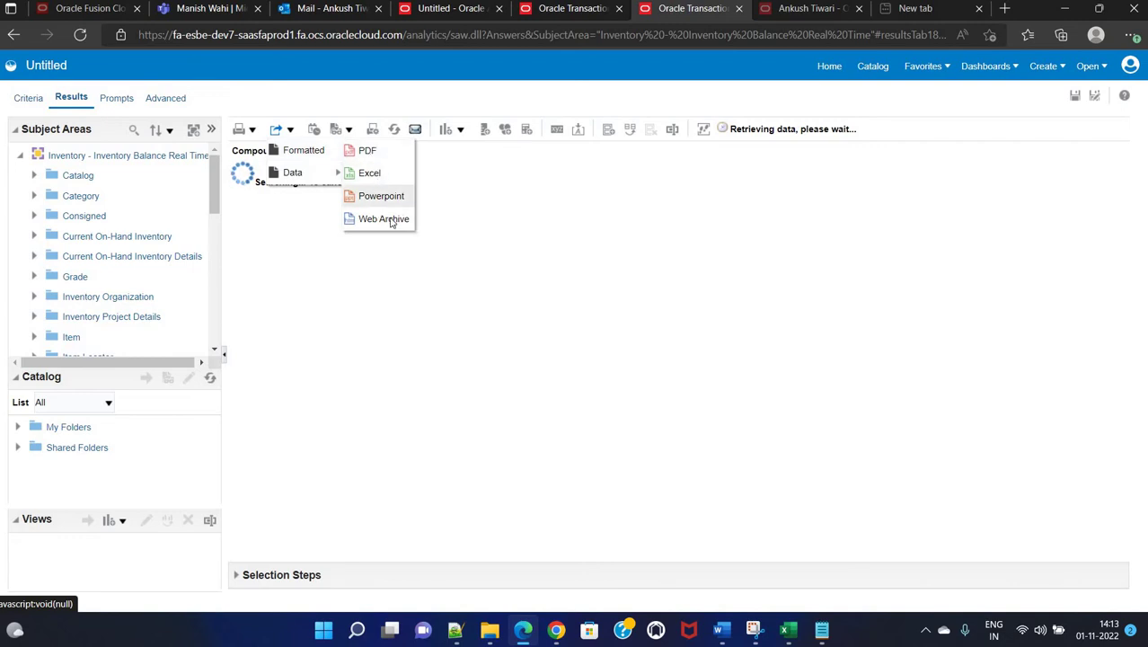
pyautogui.moveTo(328, 181)
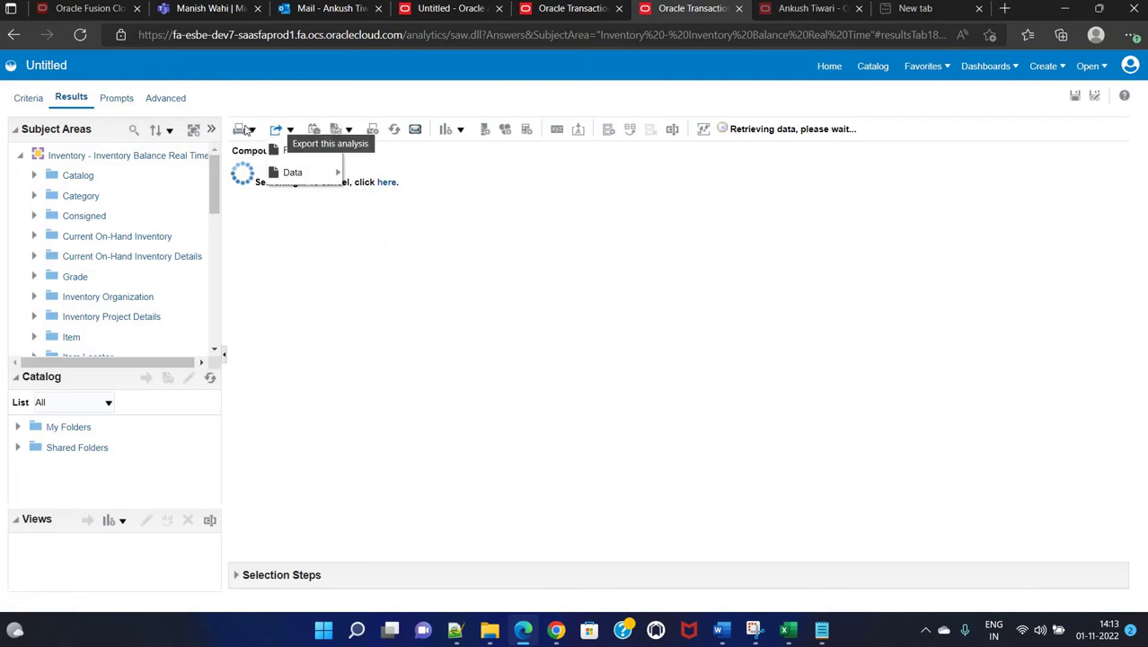
pyautogui.click(251, 131)
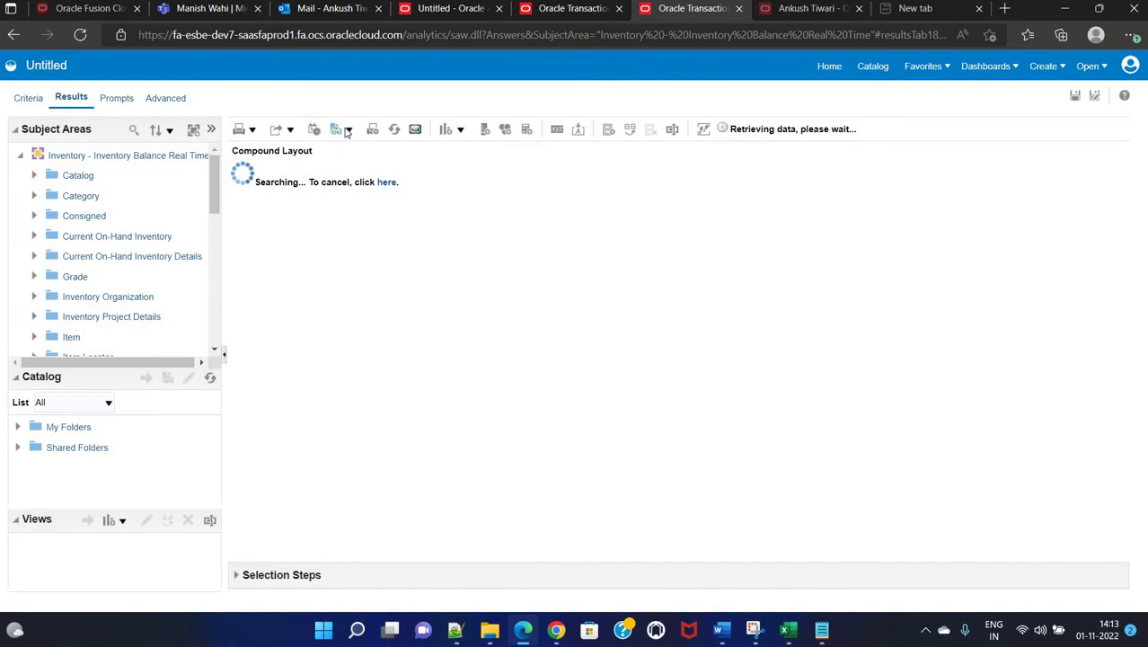
pyautogui.click(347, 131)
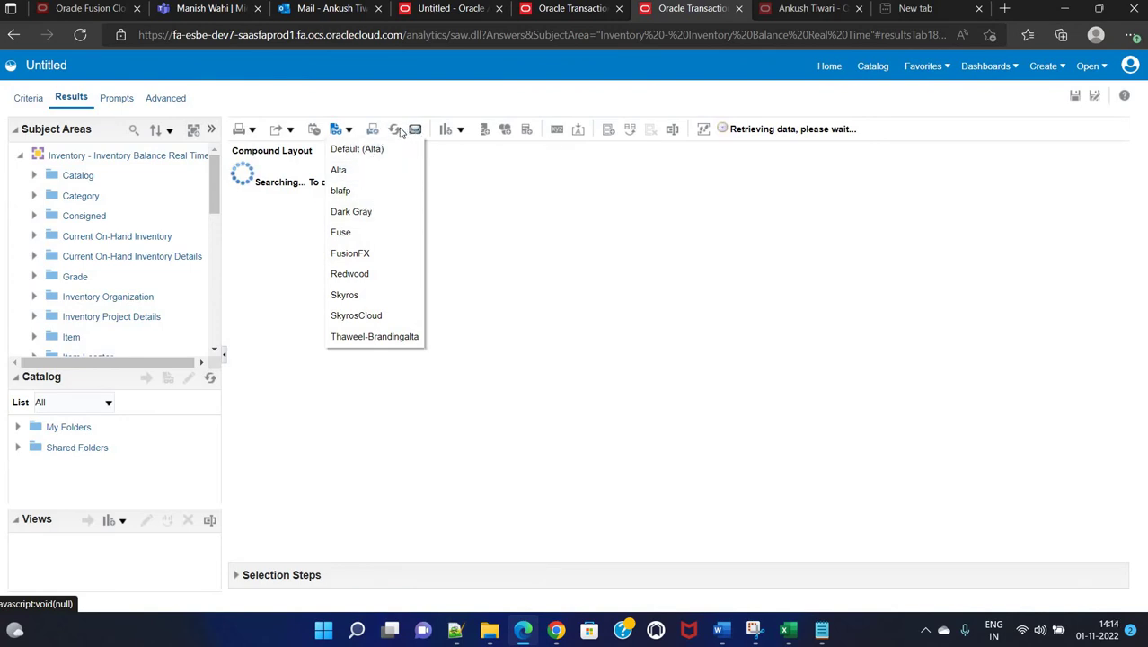
pyautogui.click(460, 131)
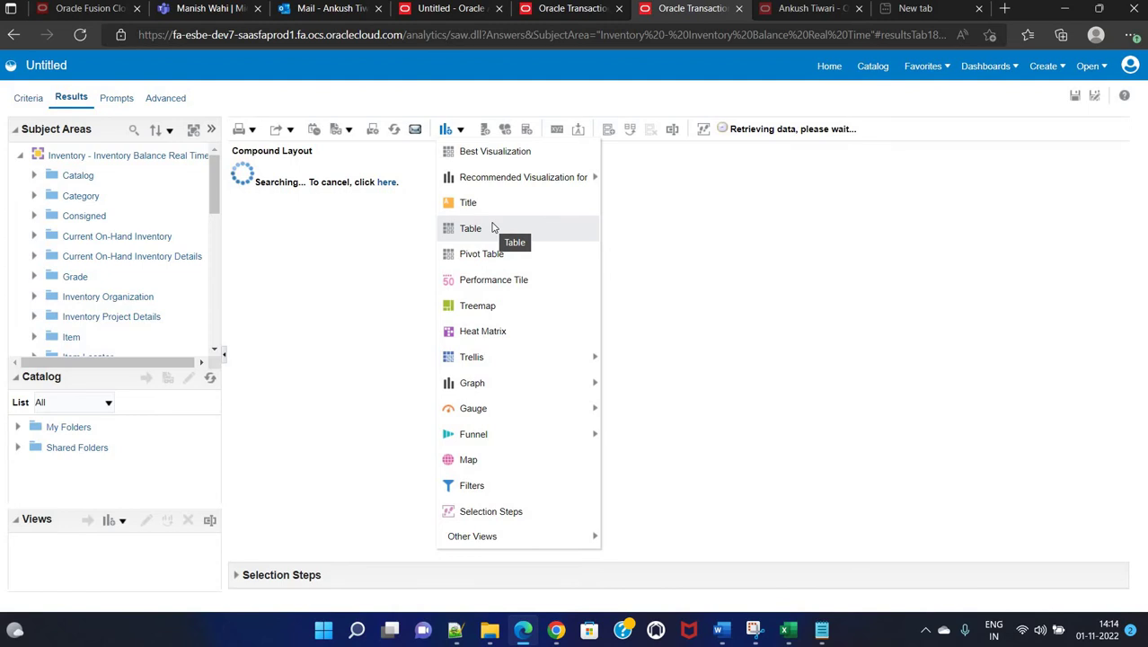
pyautogui.moveTo(487, 367)
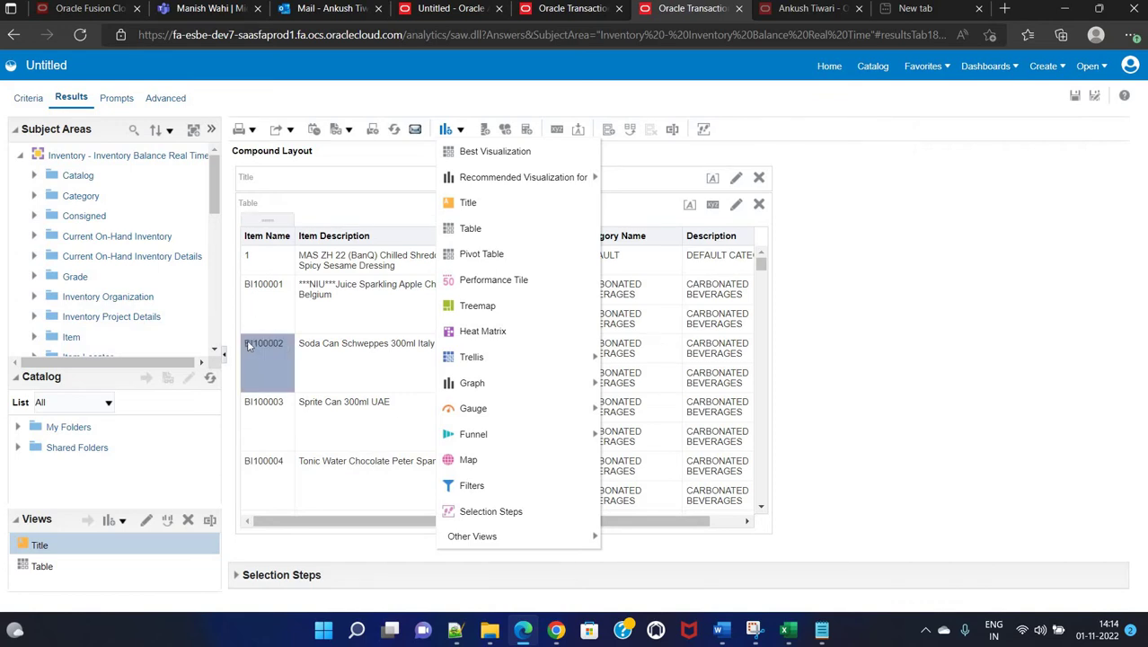
pyautogui.click(248, 349)
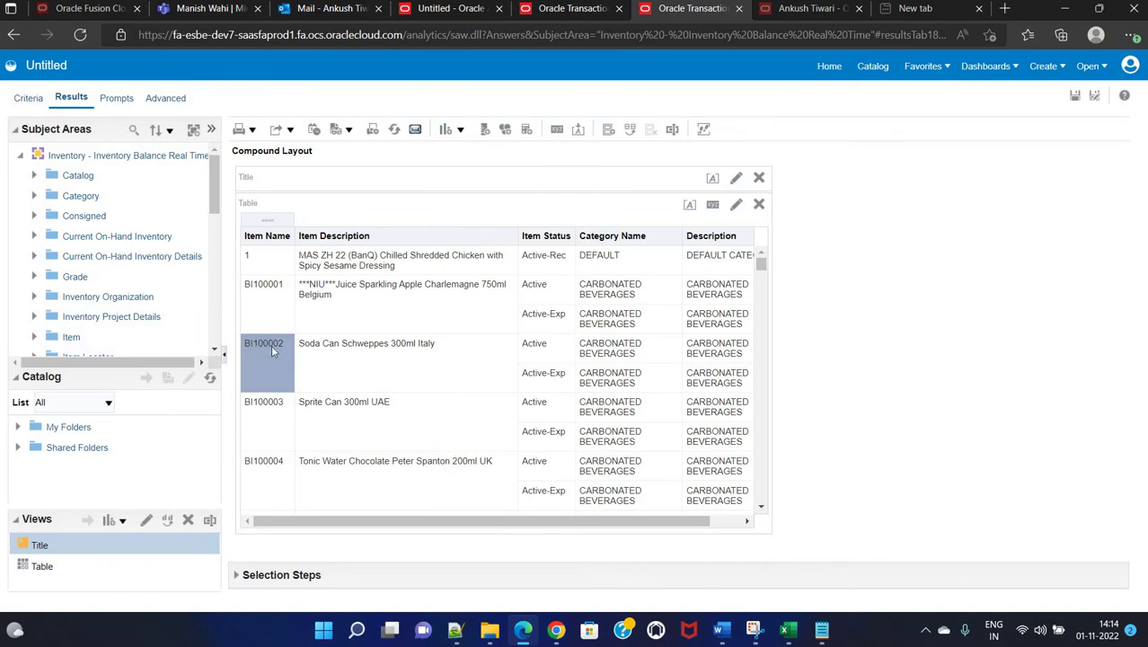
# - Return to the analysis criteria, filter Item Name with is LIKE (pattern match) and value 110000, and display the results
pyautogui.click(33, 102)
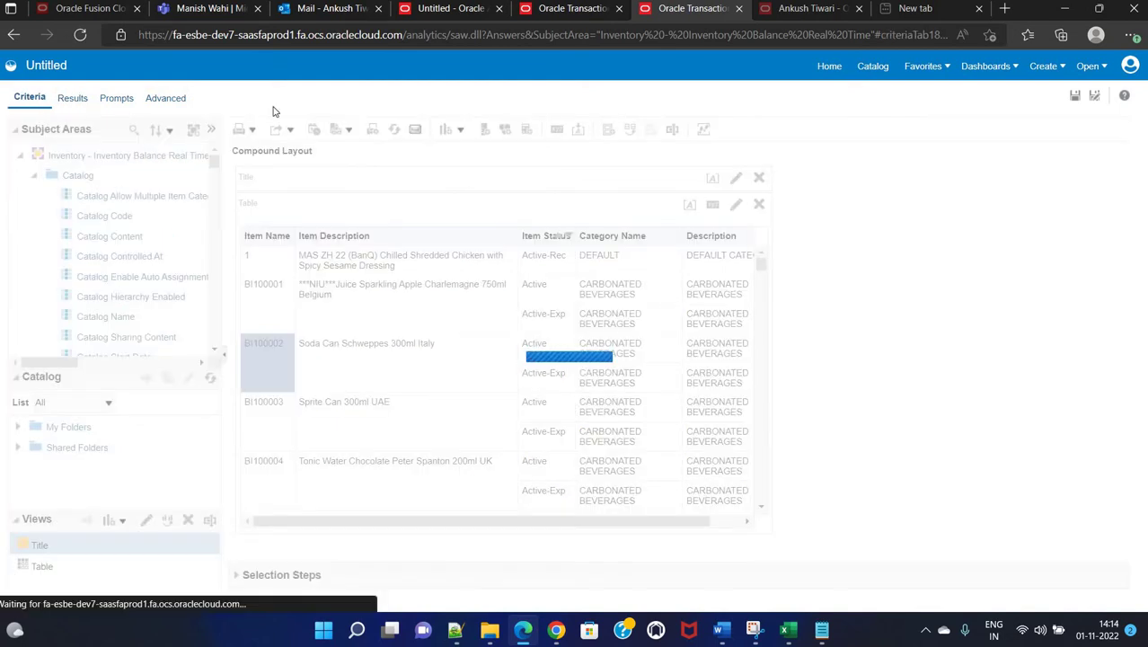
pyautogui.click(308, 214)
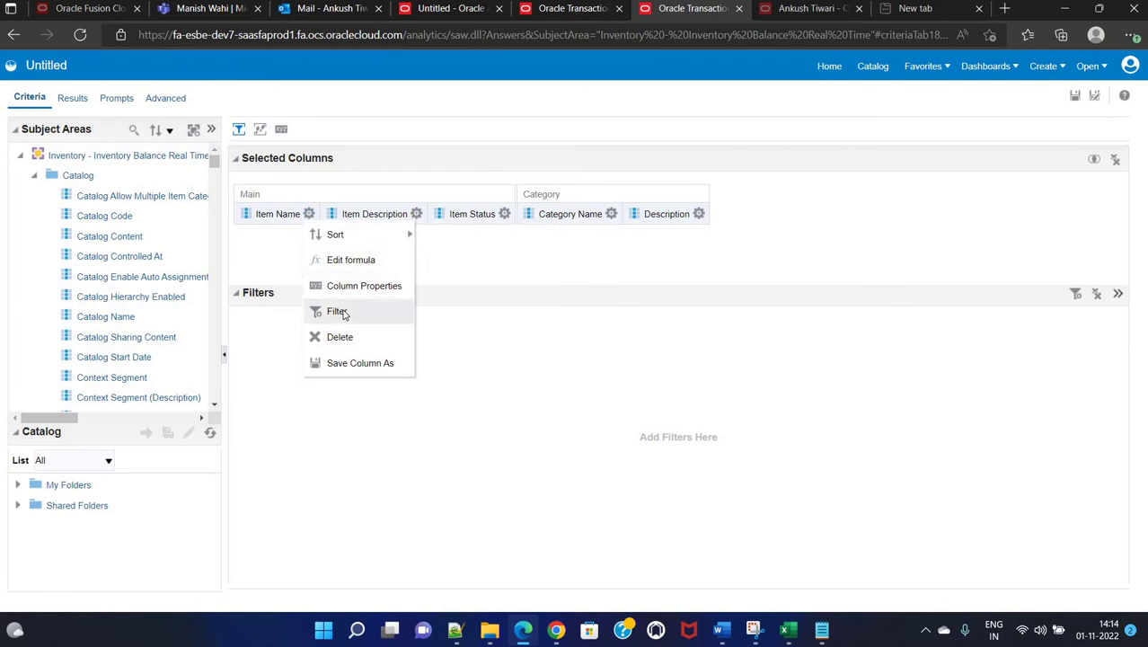
pyautogui.click(1078, 298)
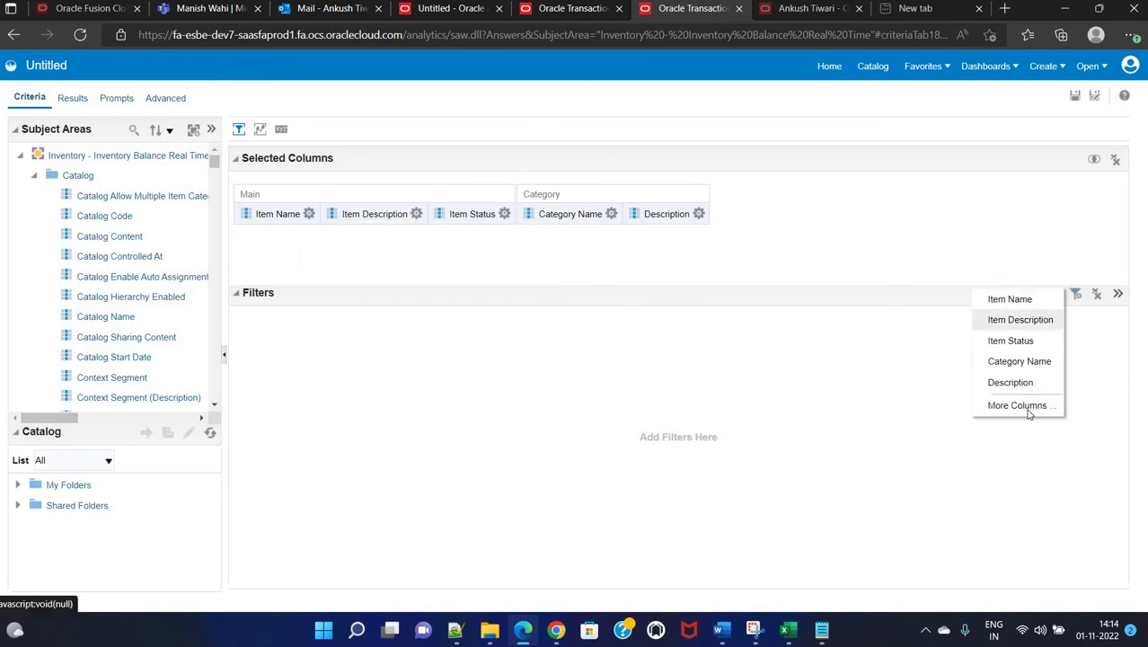
pyautogui.click(1006, 304)
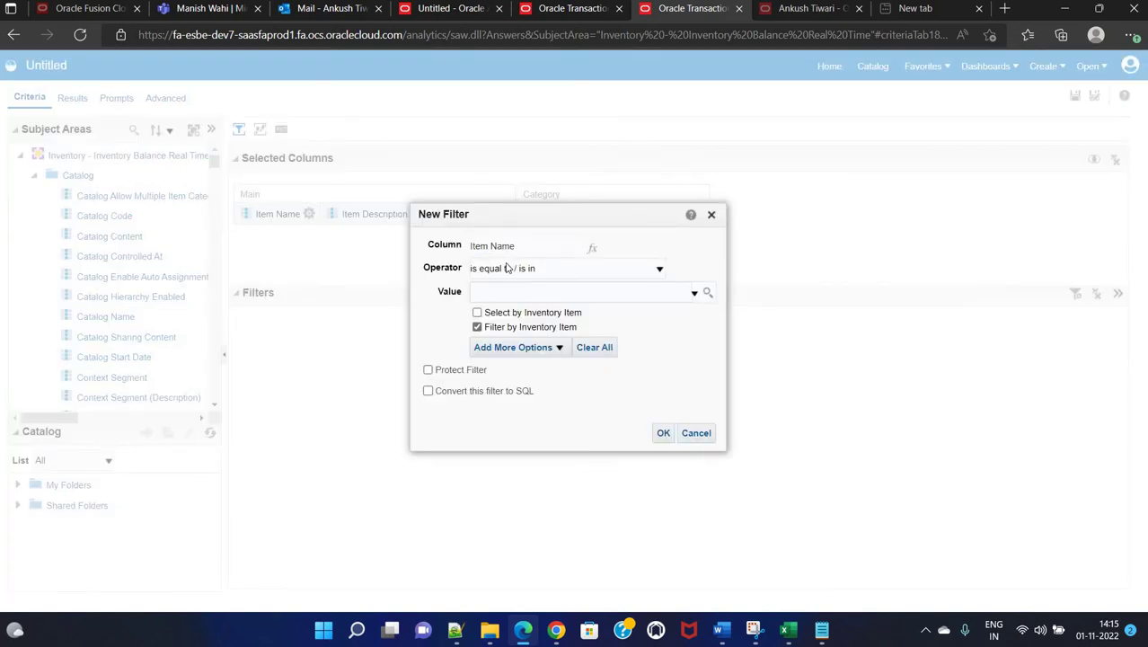
pyautogui.click(503, 269)
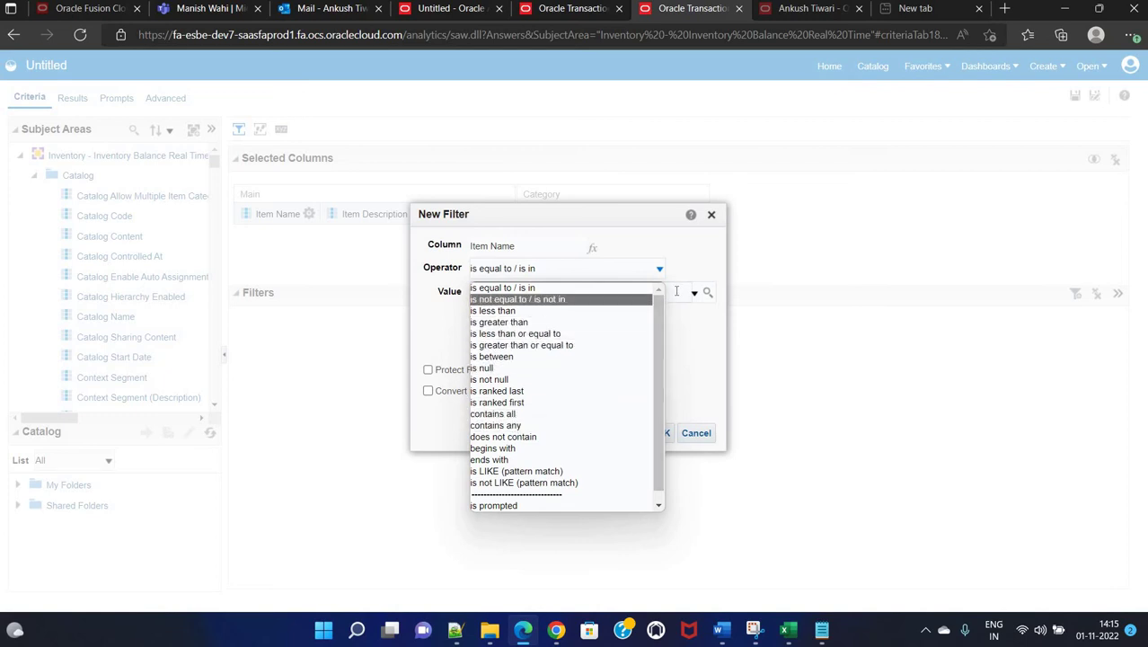
pyautogui.click(677, 291)
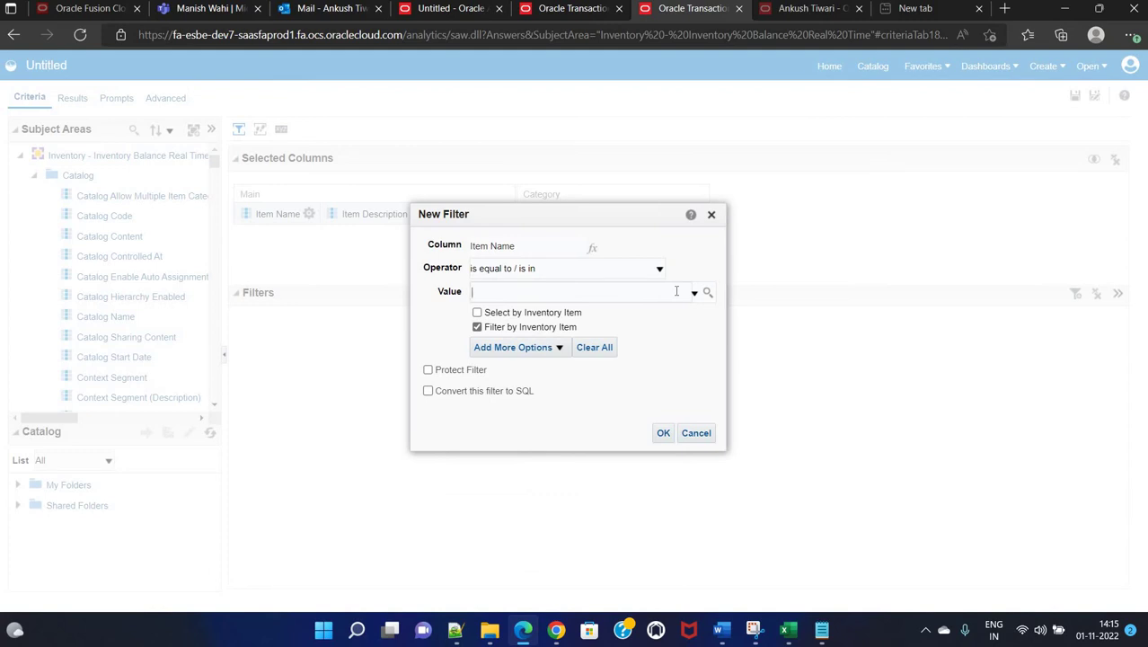
pyautogui.click(563, 268)
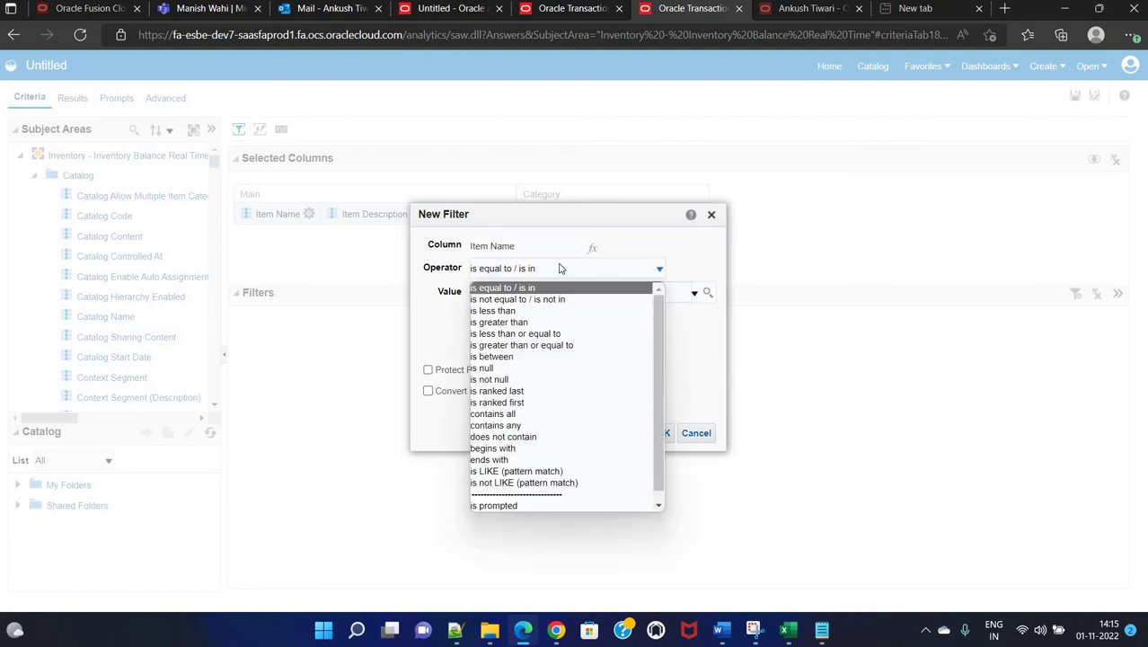
pyautogui.click(493, 448)
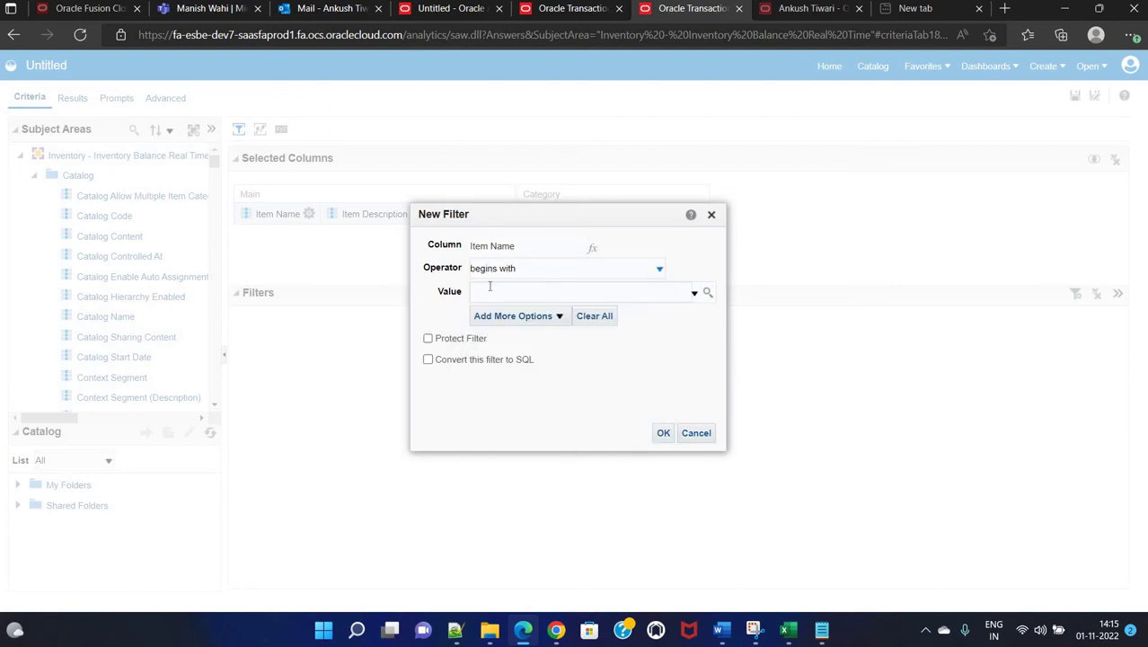
pyautogui.click(614, 275)
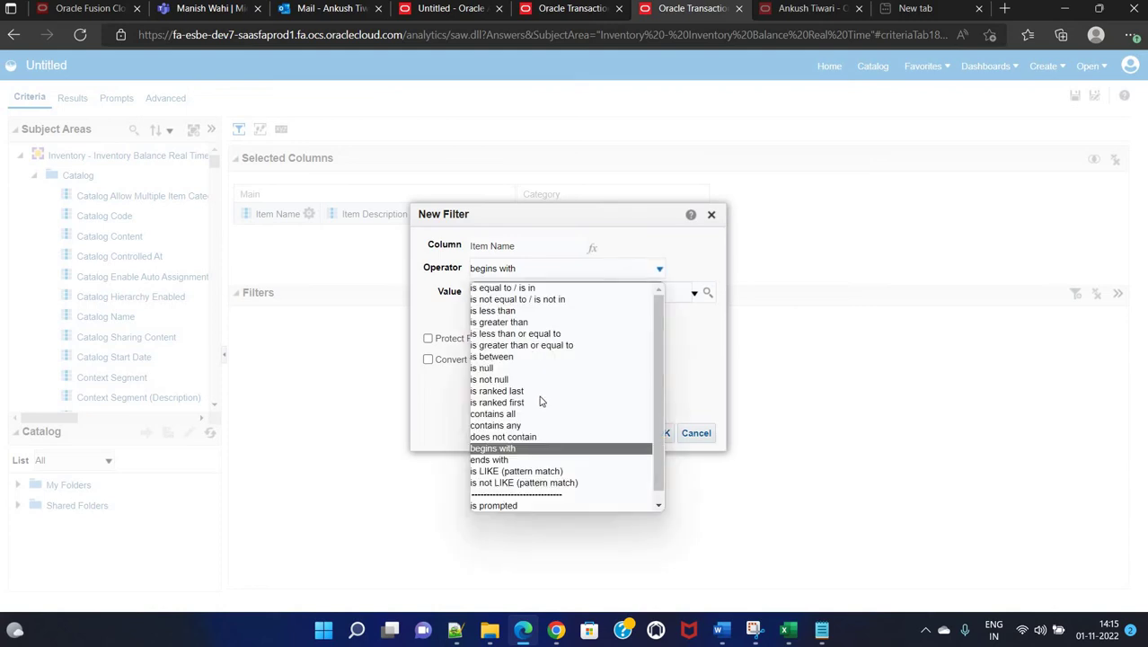
pyautogui.click(514, 472)
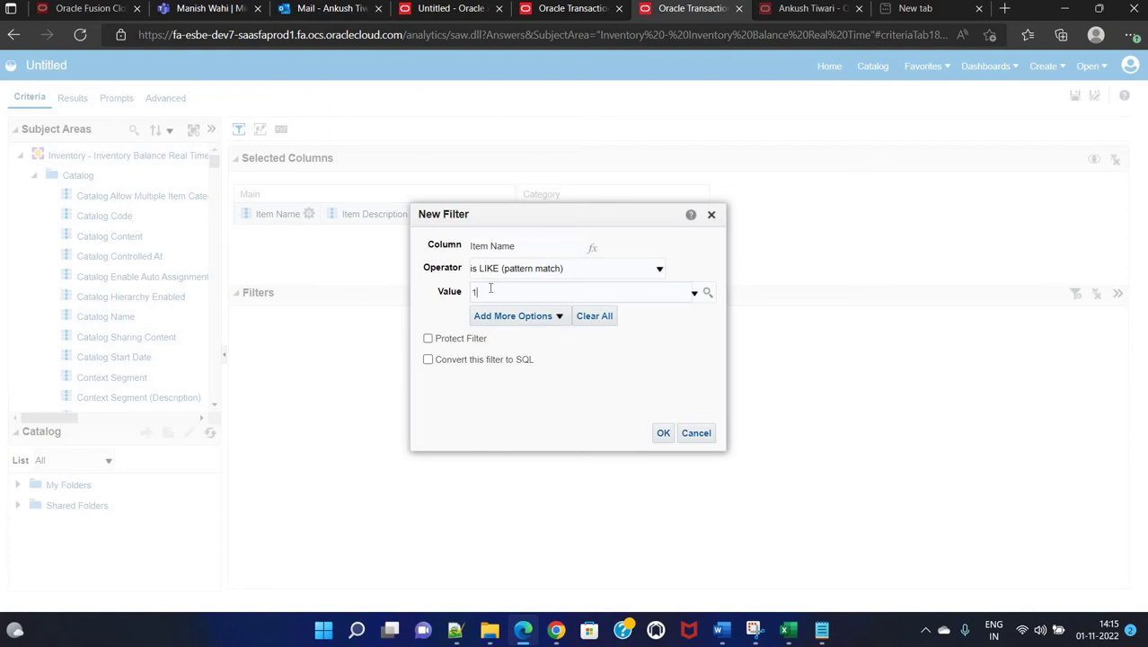
pyautogui.click(663, 434)
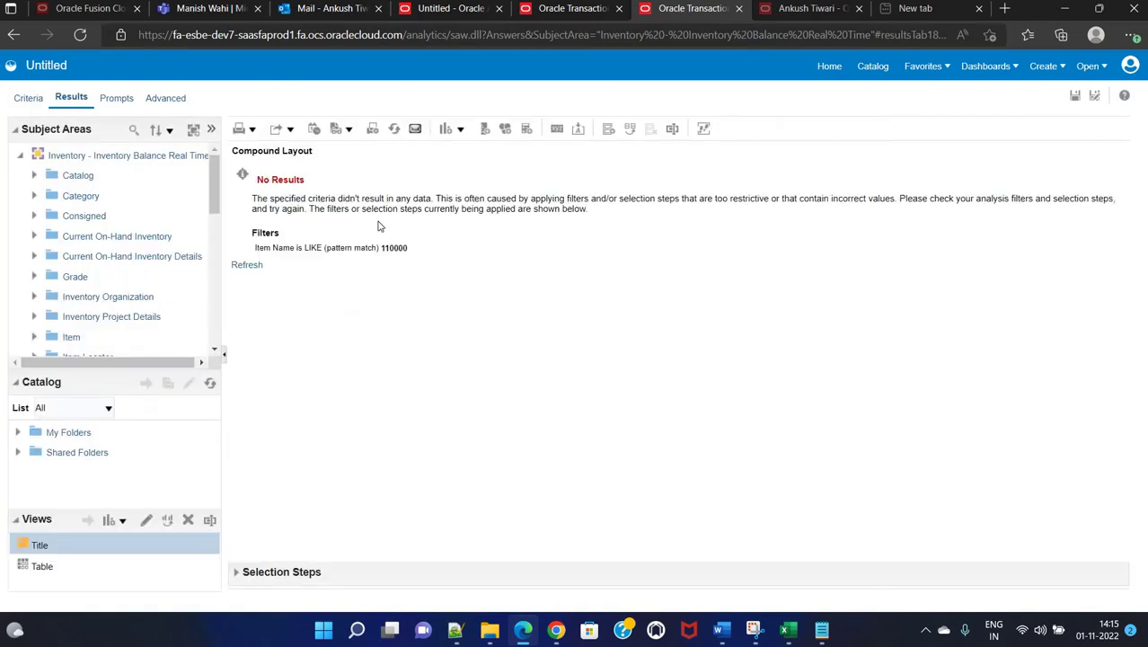
# - Remove the Item Name filter from the criteria and display the unfiltered results again
pyautogui.click(29, 98)
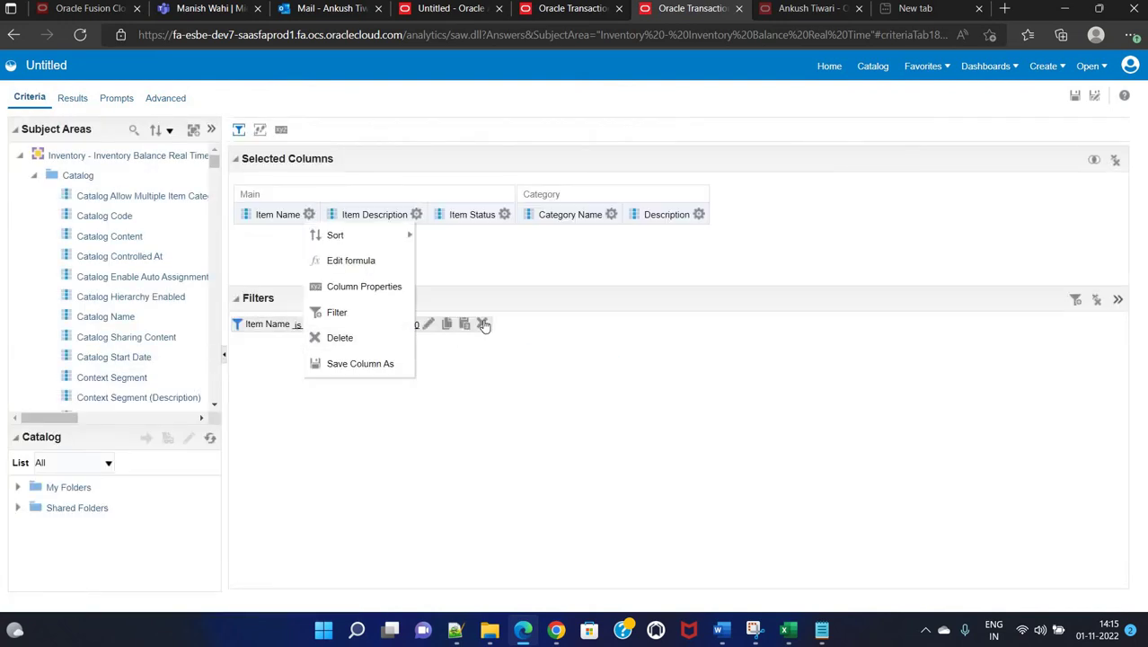
pyautogui.click(482, 323)
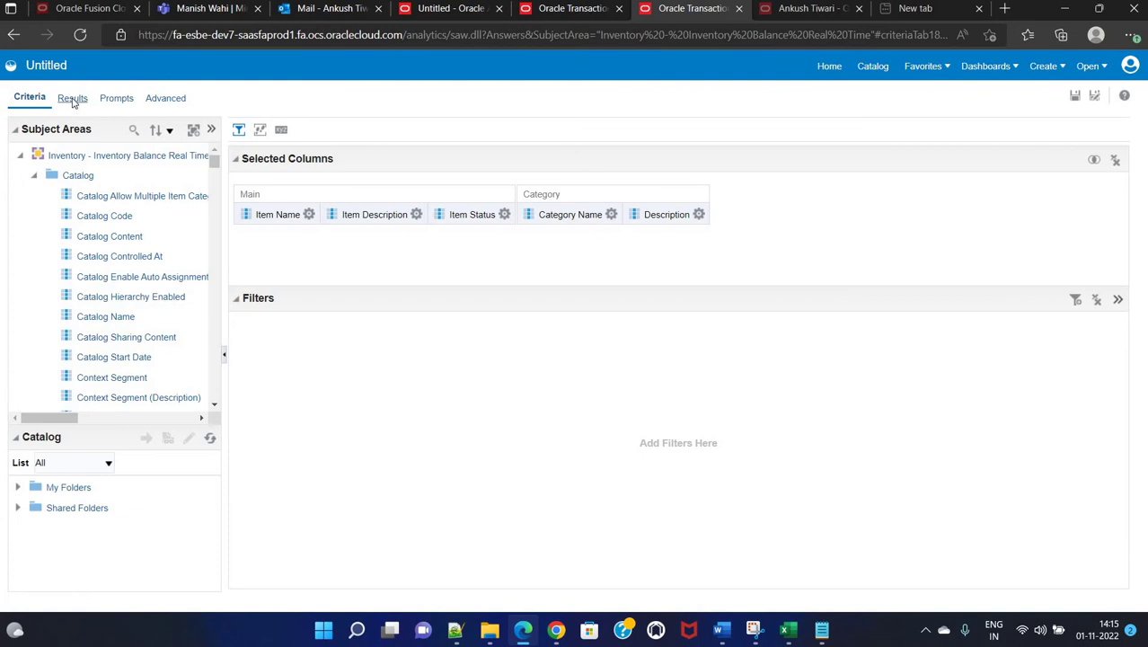
pyautogui.click(72, 99)
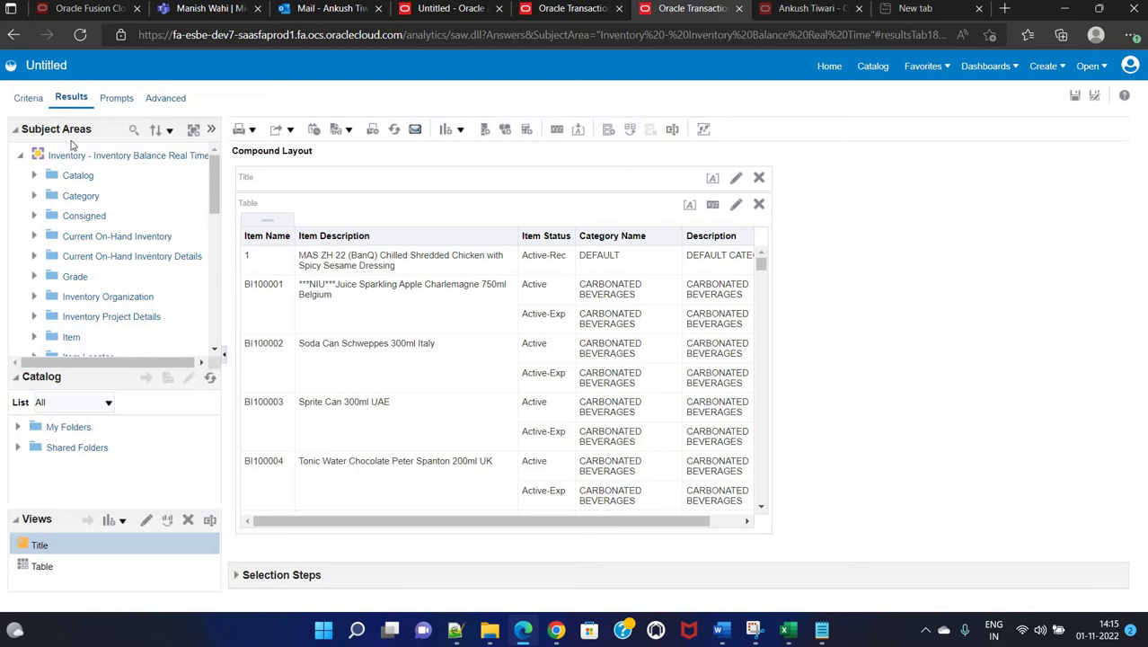
# - Add a filter to the criteria where Item Name is equal to / is in BI100002, and display the filtered results
pyautogui.click(26, 99)
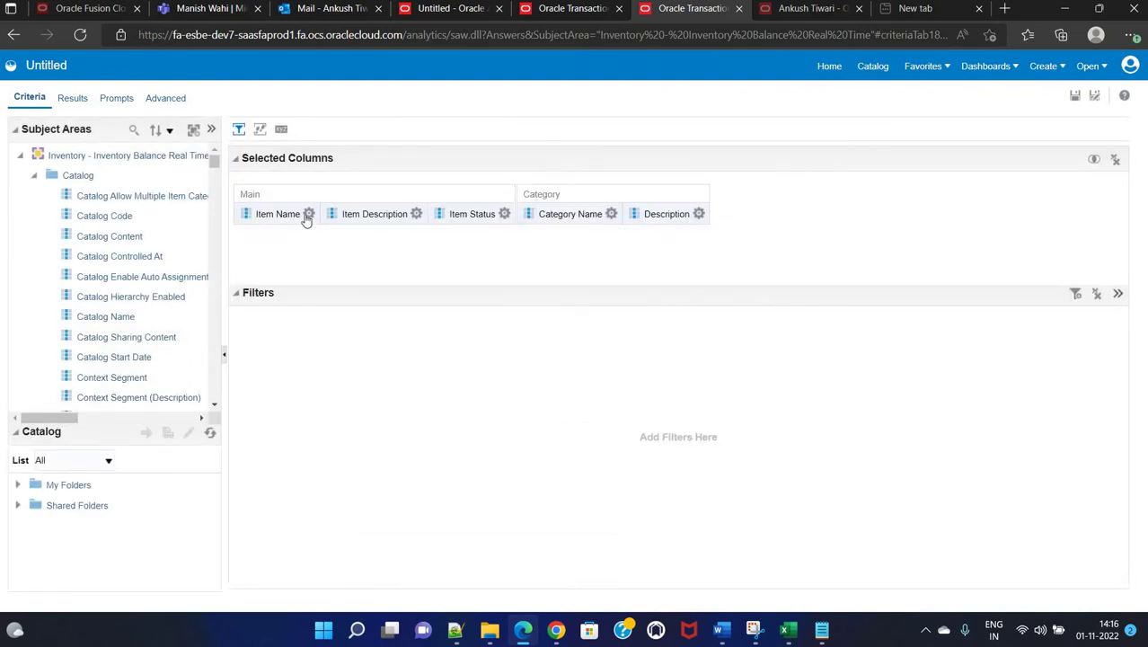
pyautogui.click(308, 215)
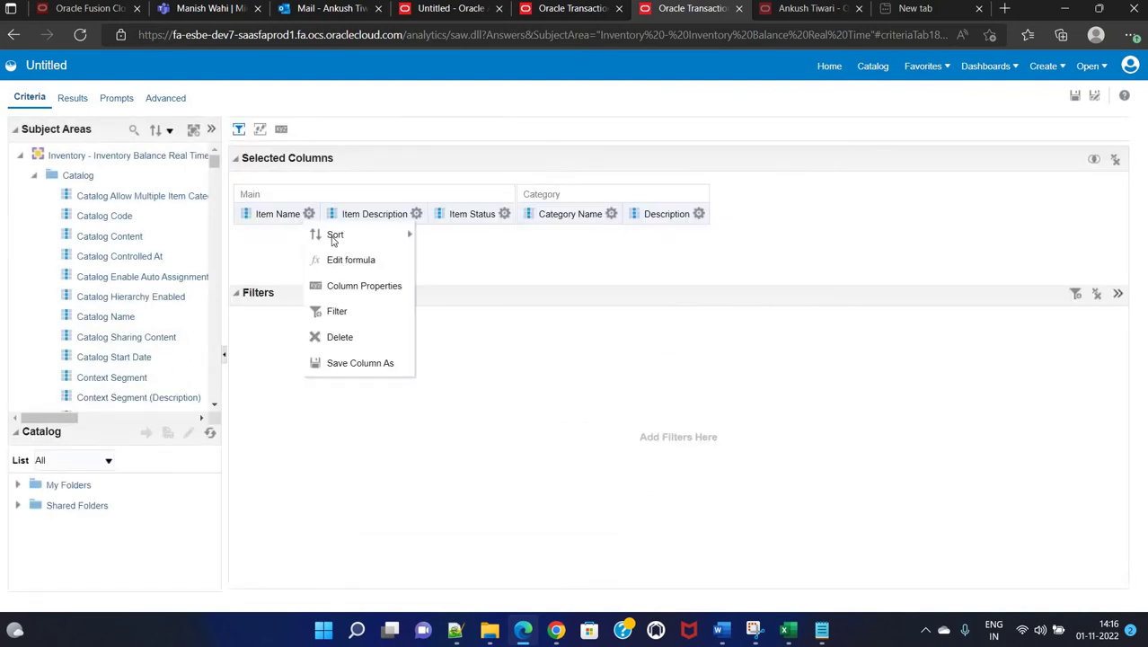
pyautogui.click(337, 312)
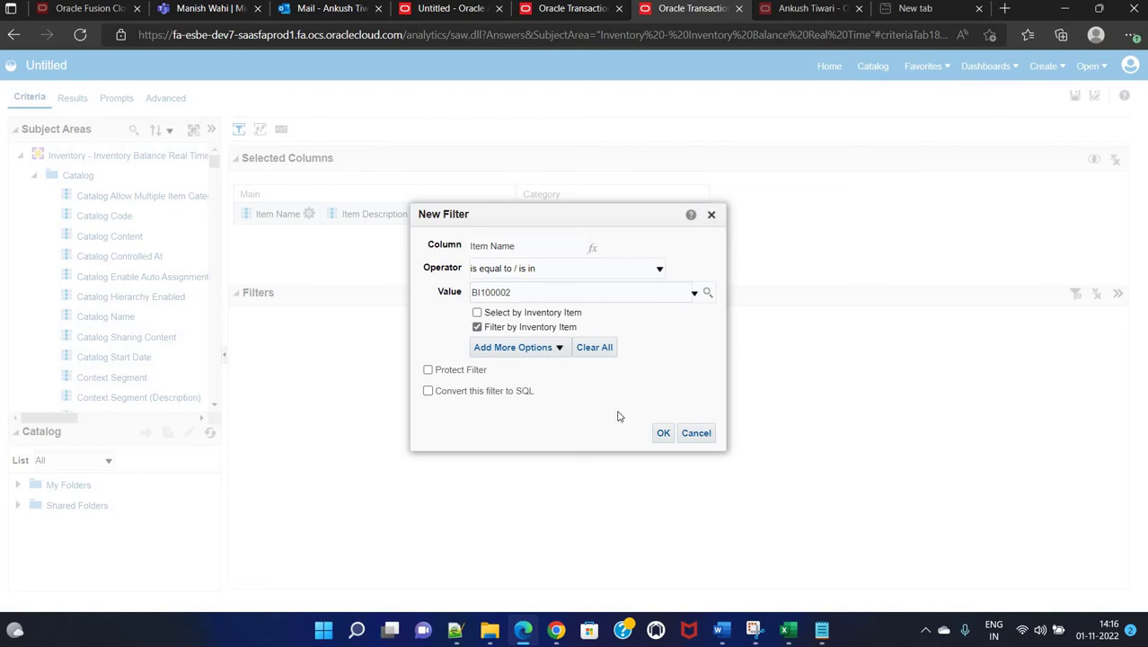
pyautogui.click(664, 433)
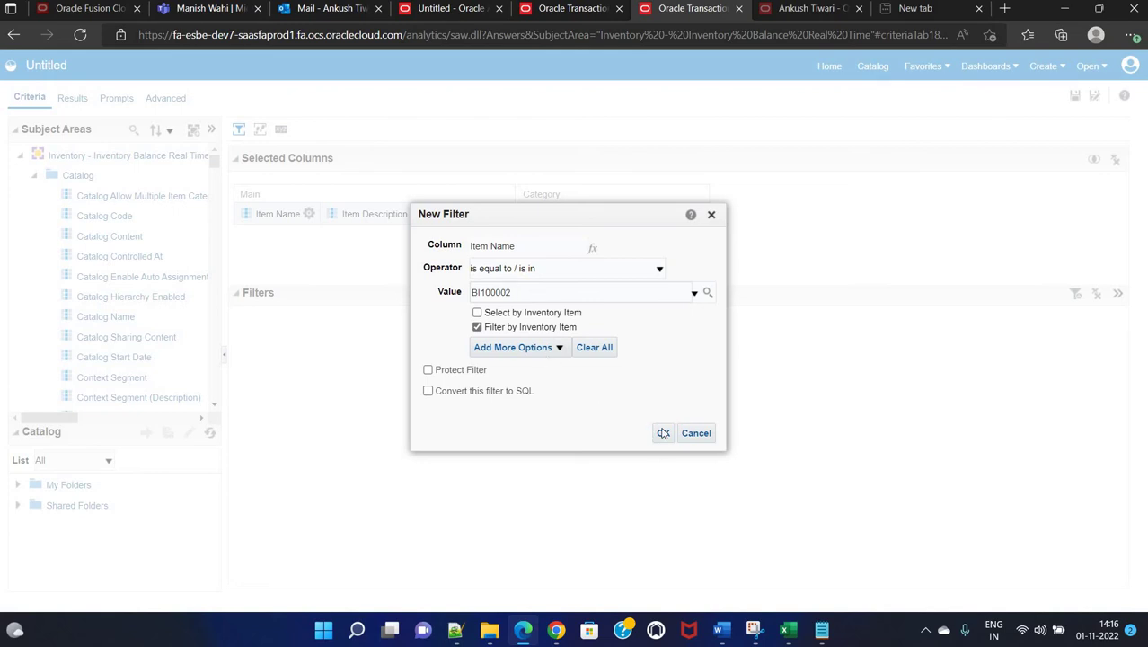
pyautogui.click(72, 98)
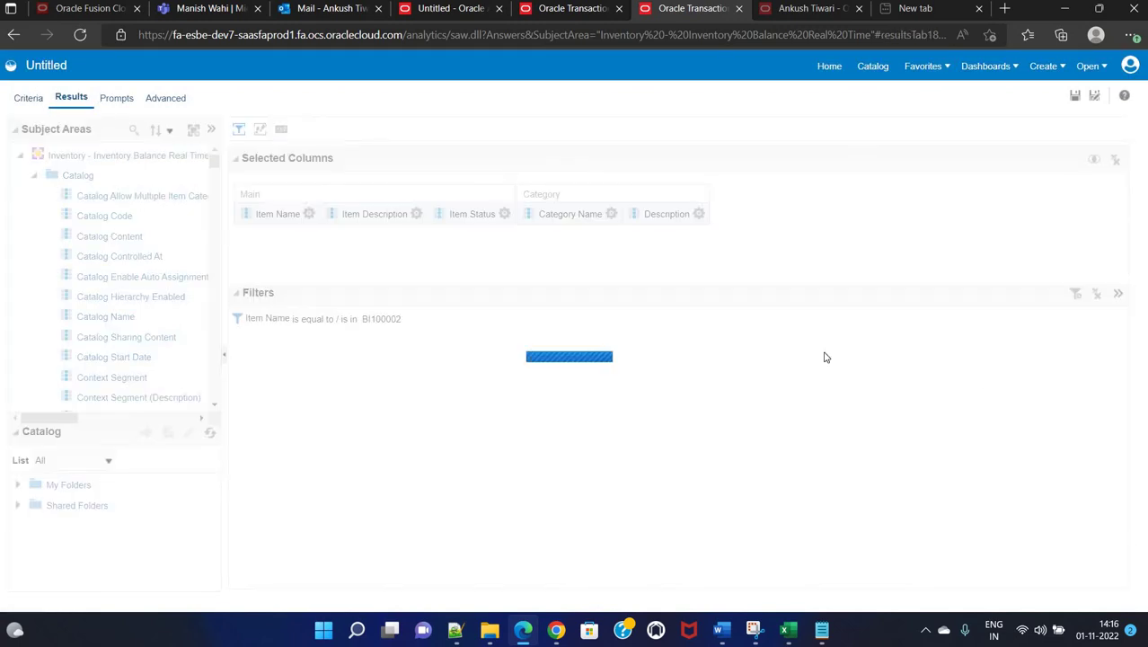
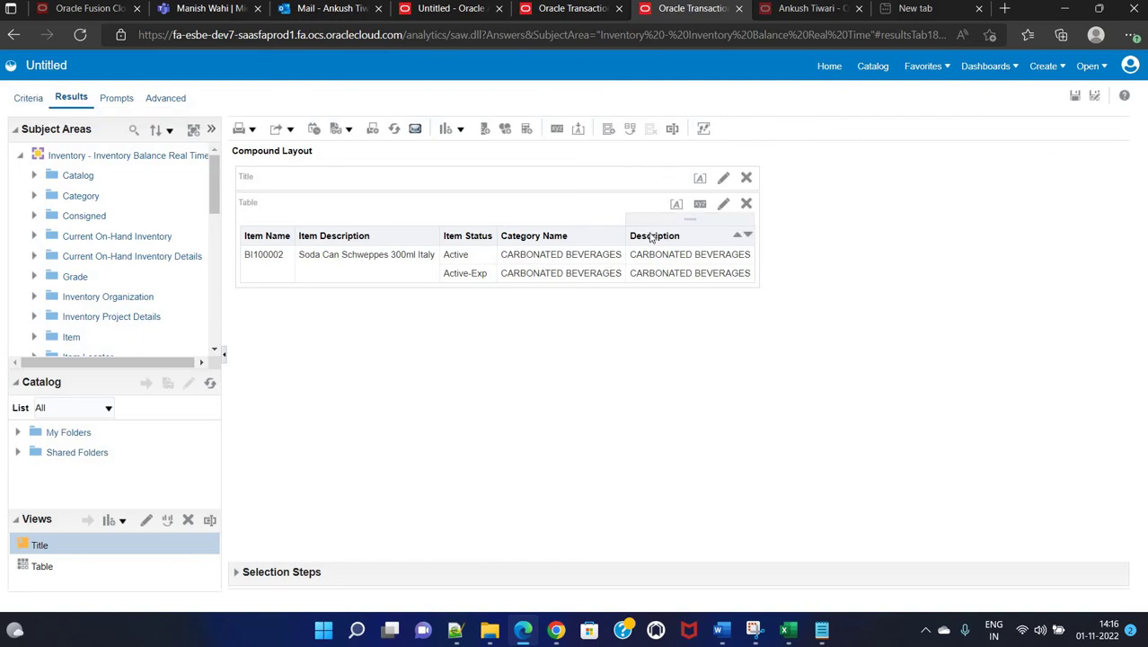
# - Give the category's Description column the custom heading Category Description in its column formula and display the results
pyautogui.click(28, 99)
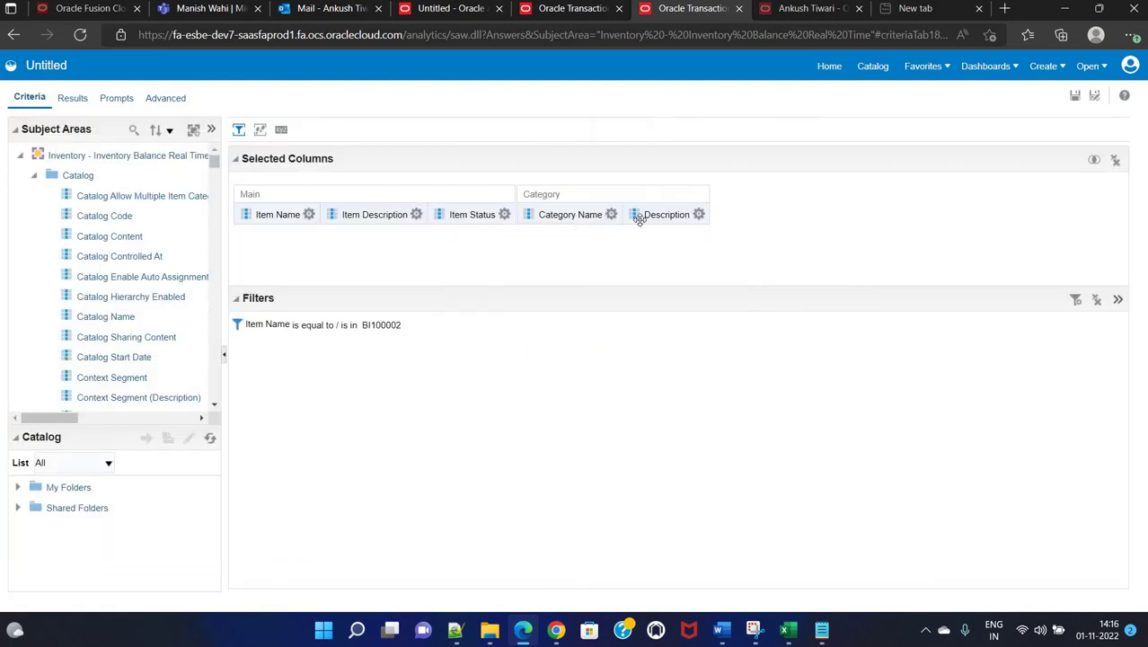
pyautogui.click(701, 218)
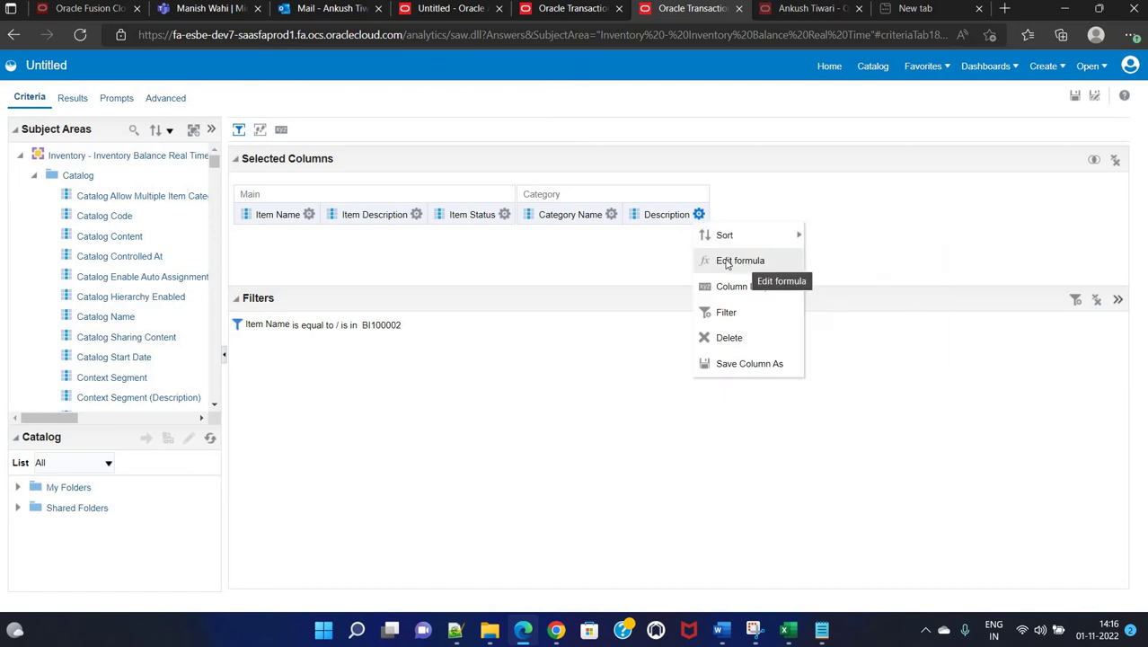
pyautogui.click(732, 261)
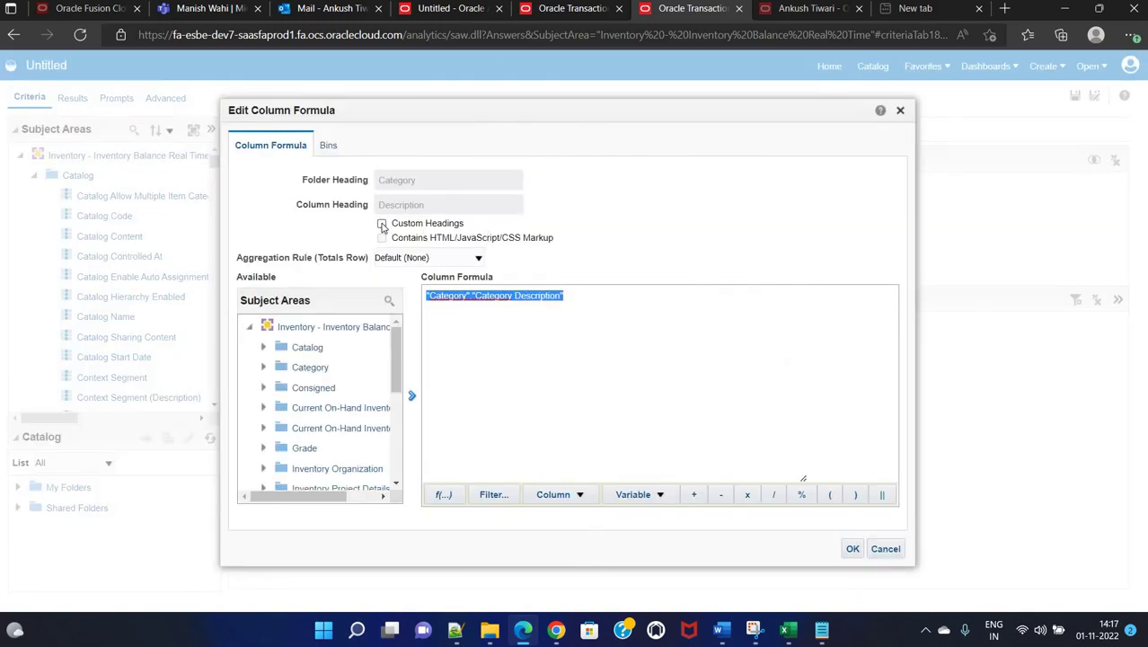
pyautogui.click(382, 223)
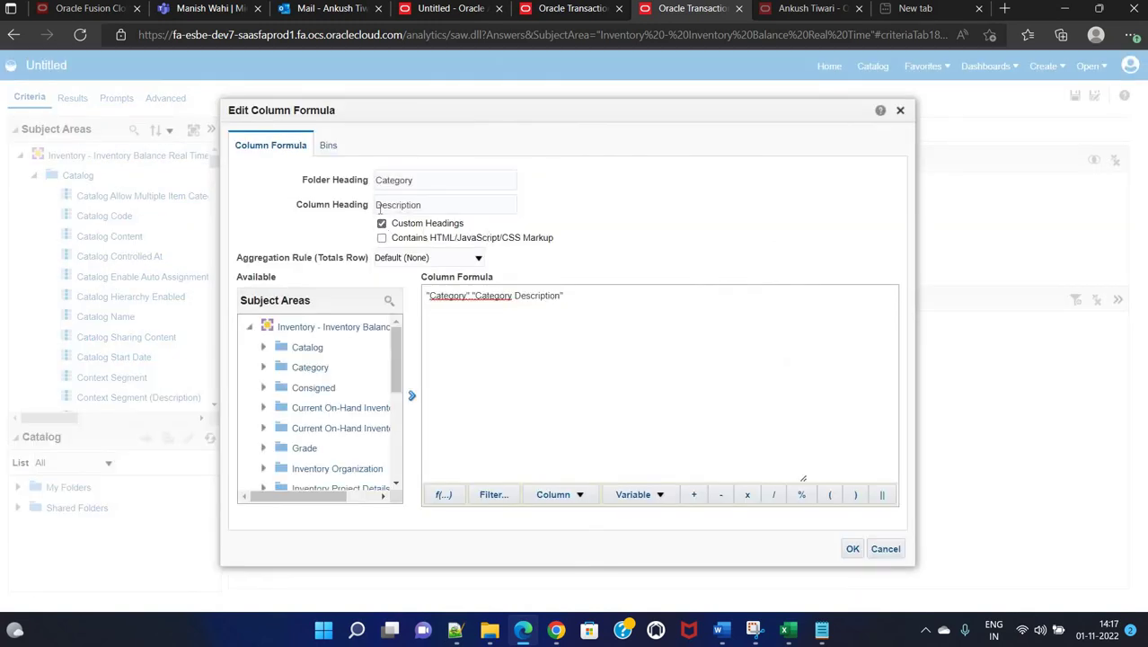
pyautogui.write('Category')
pyautogui.click(661, 495)
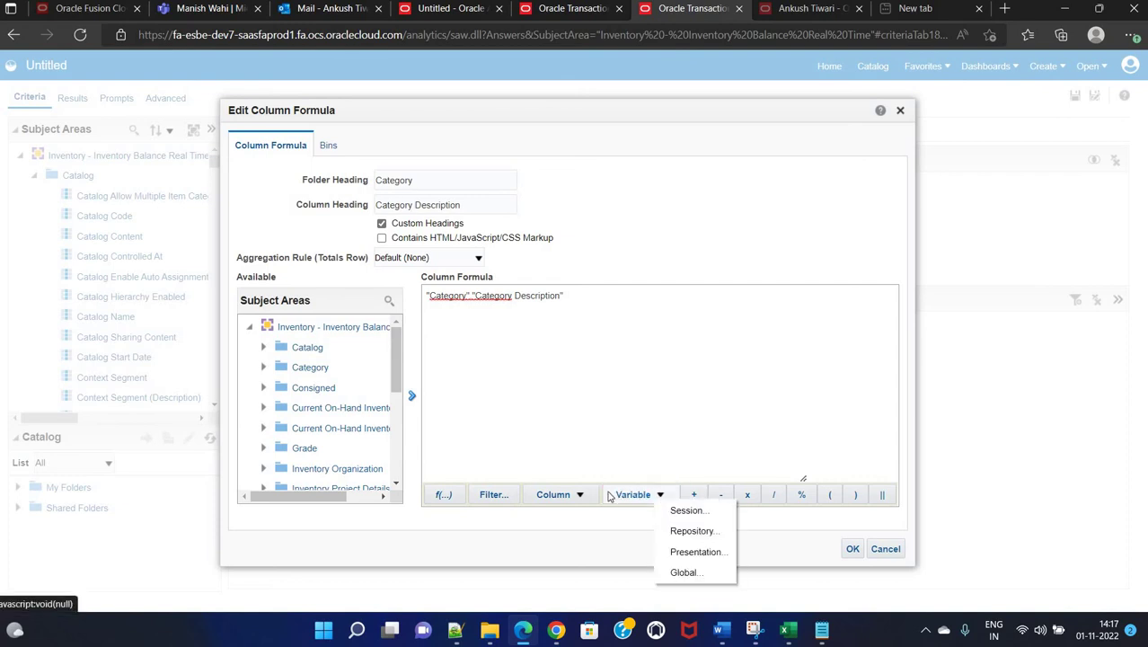
pyautogui.click(580, 495)
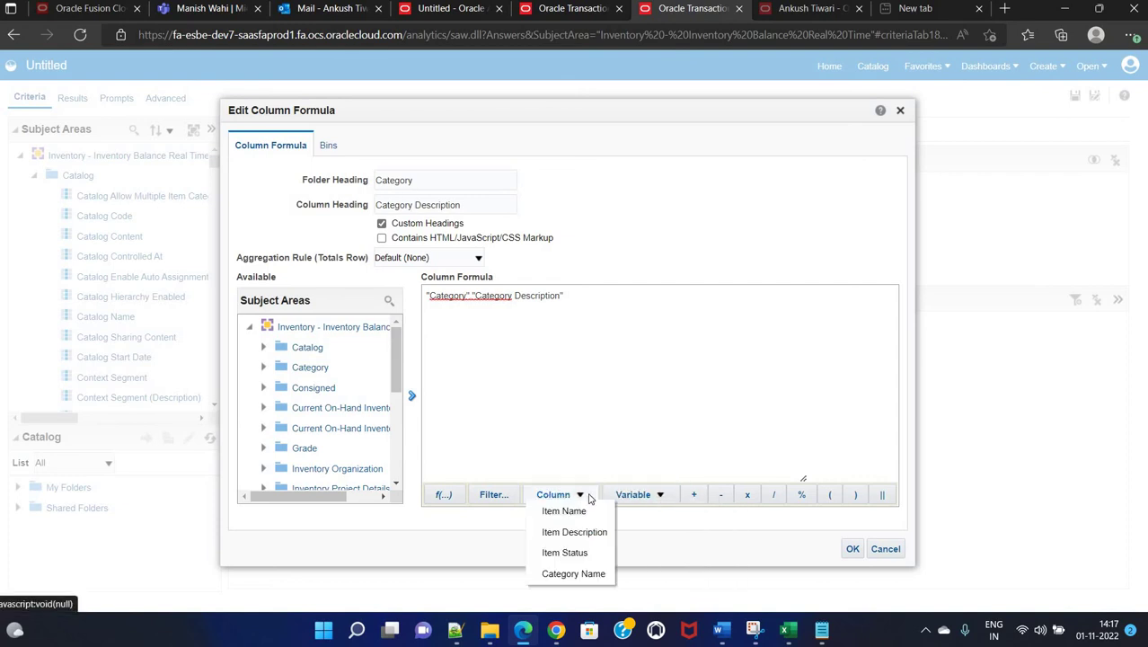
pyautogui.click(673, 404)
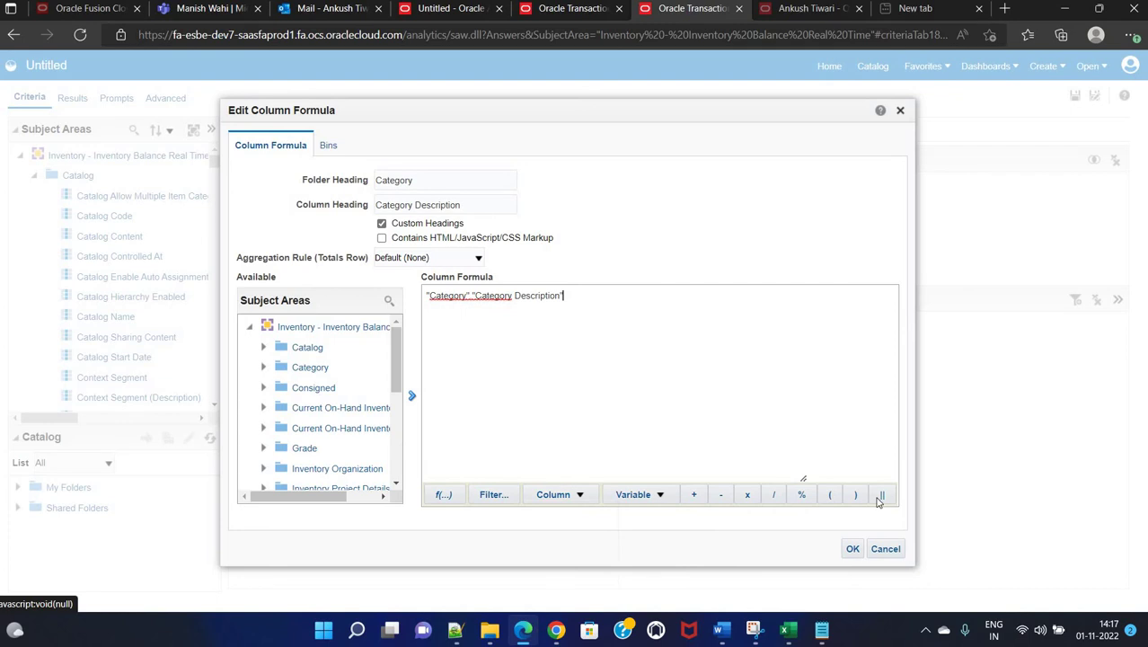
pyautogui.click(853, 549)
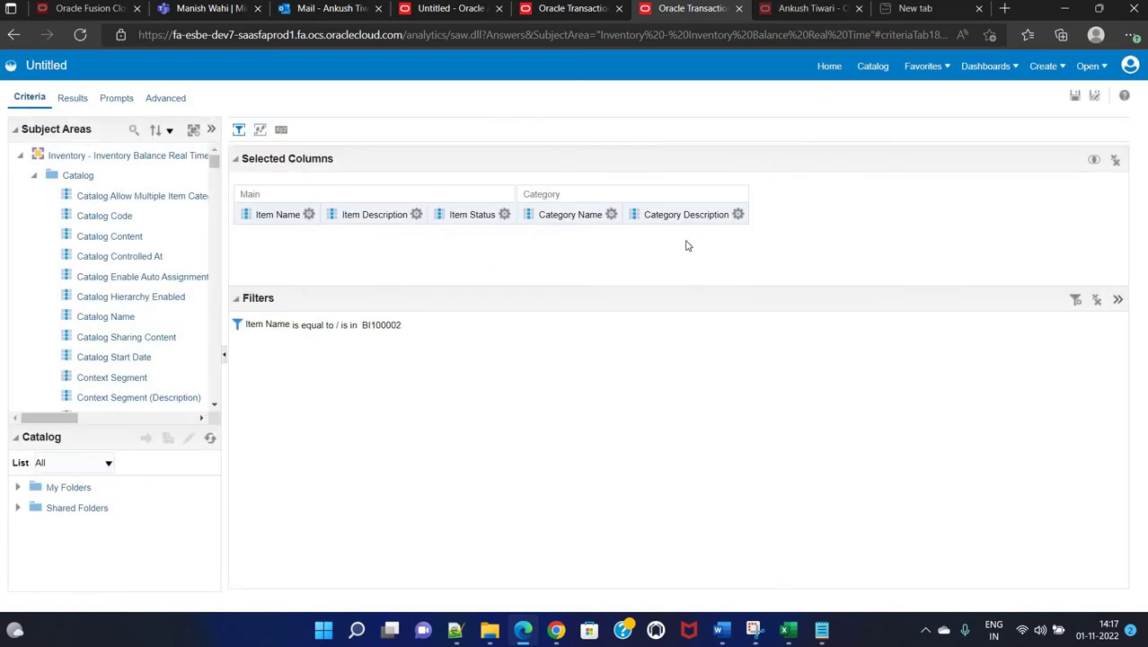
pyautogui.click(71, 98)
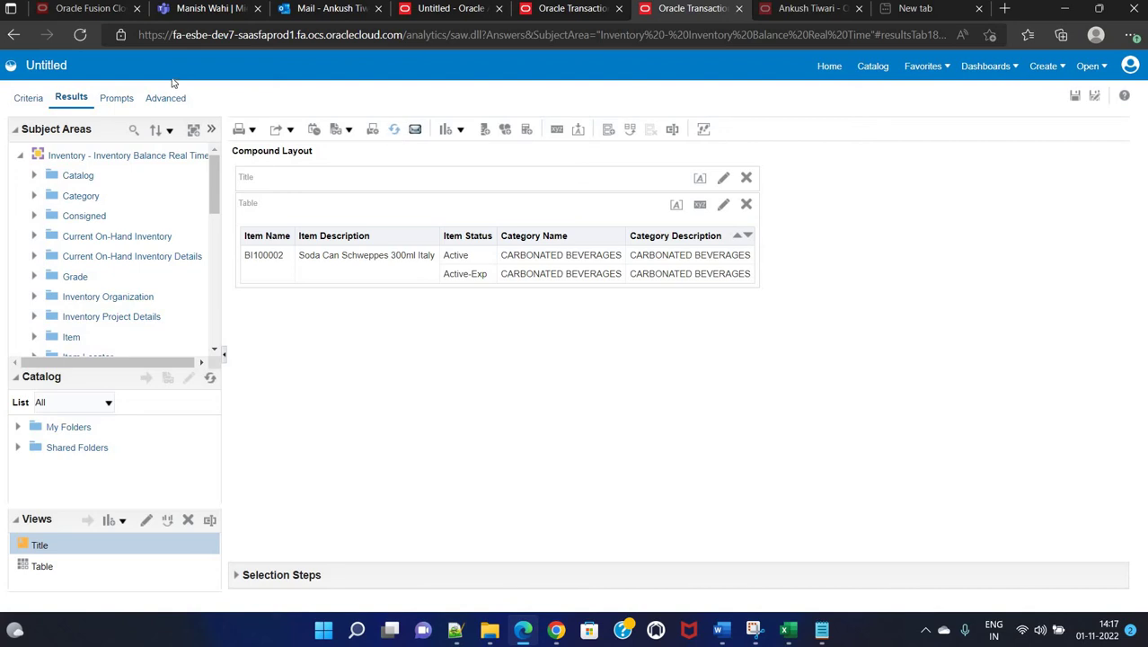
# - Open the analysis prompts and start a new column prompt for Item Name
pyautogui.click(117, 98)
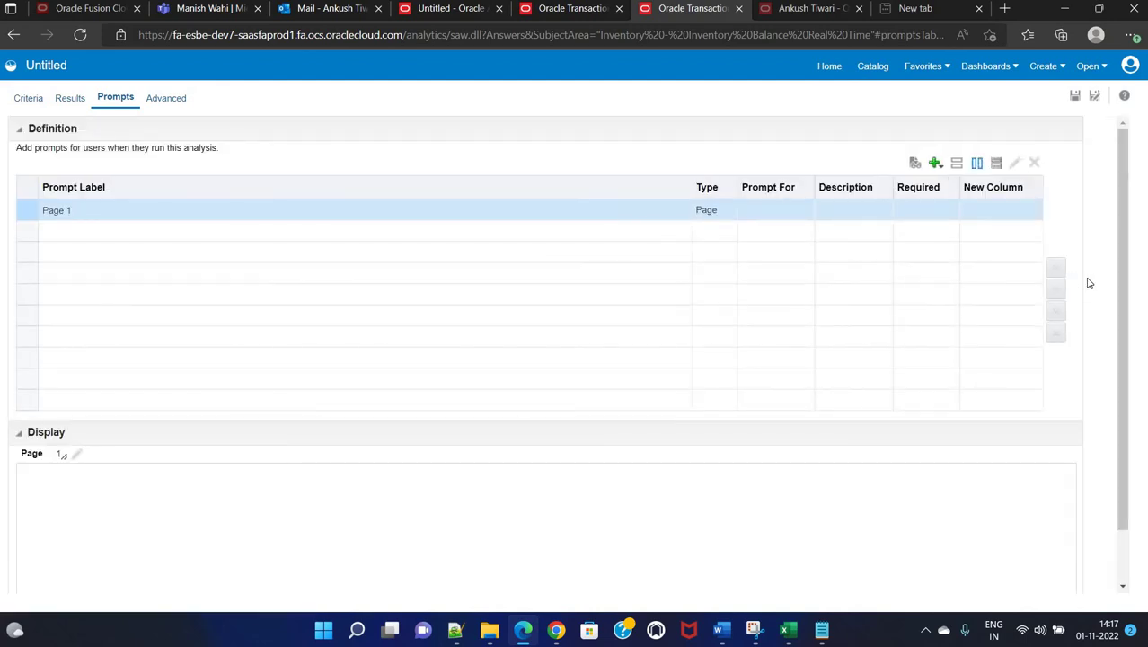
pyautogui.moveTo(1128, 321); pyautogui.dragTo(1119, 353)
pyautogui.scroll(2, 1116, 216)
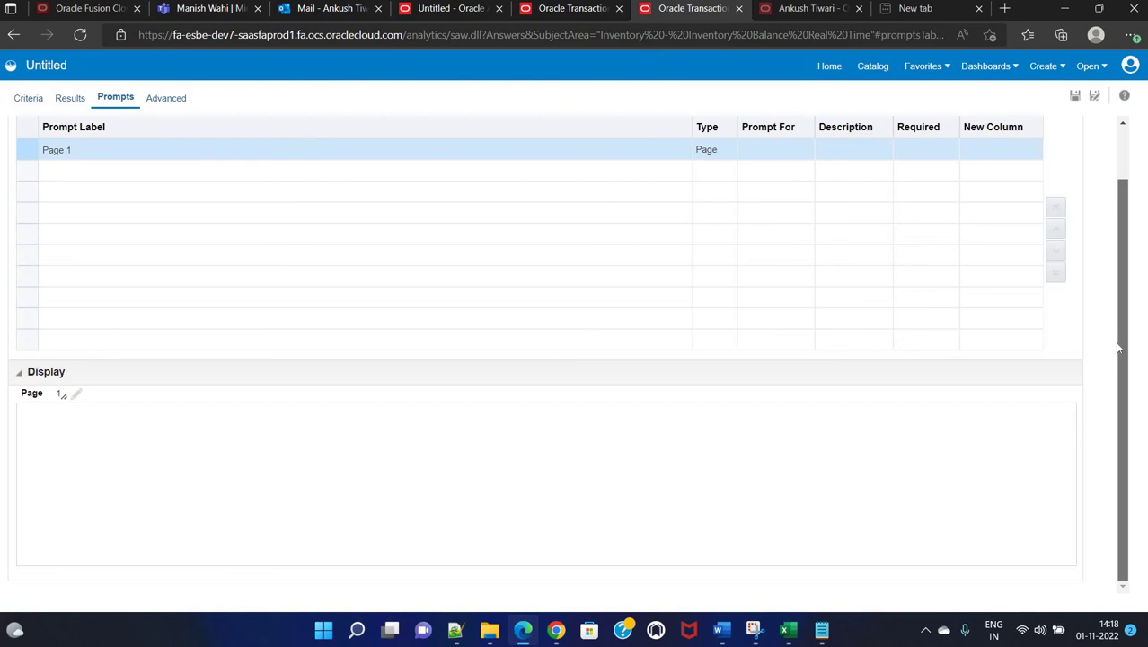
pyautogui.moveTo(1119, 290); pyautogui.dragTo(1120, 241)
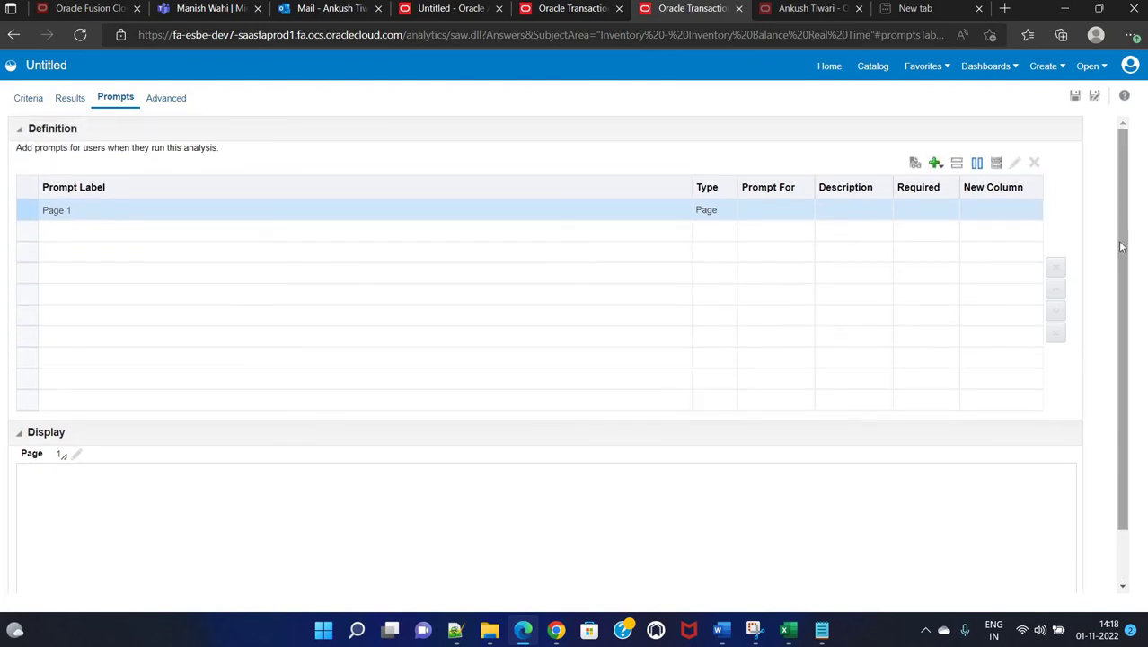
pyautogui.click(936, 164)
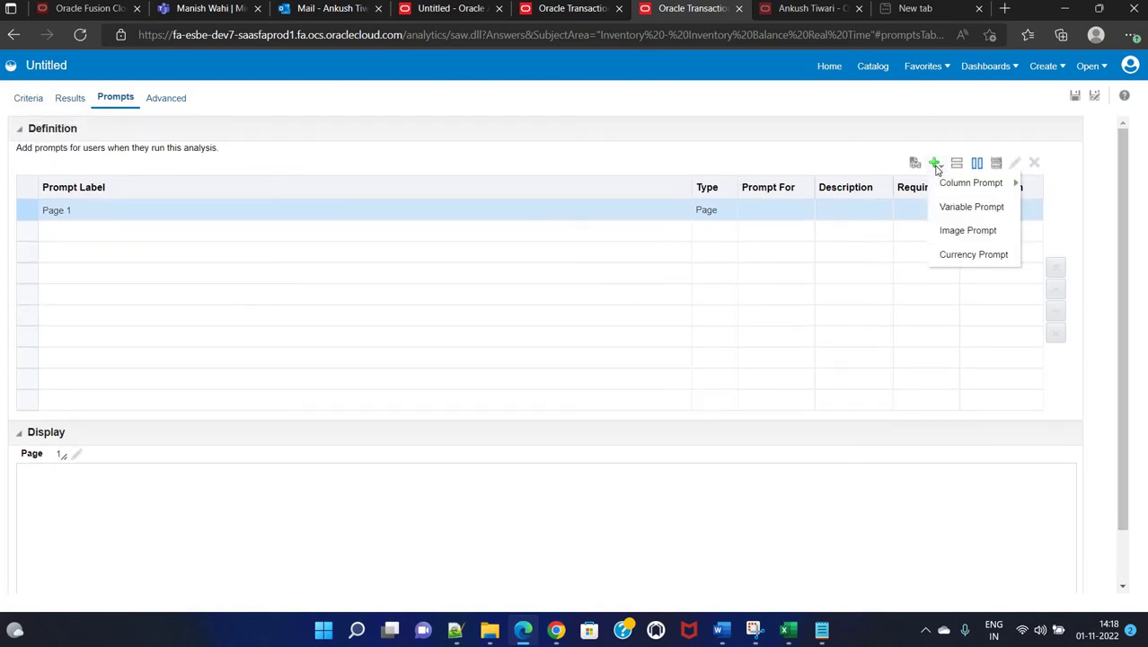
pyautogui.moveTo(954, 187)
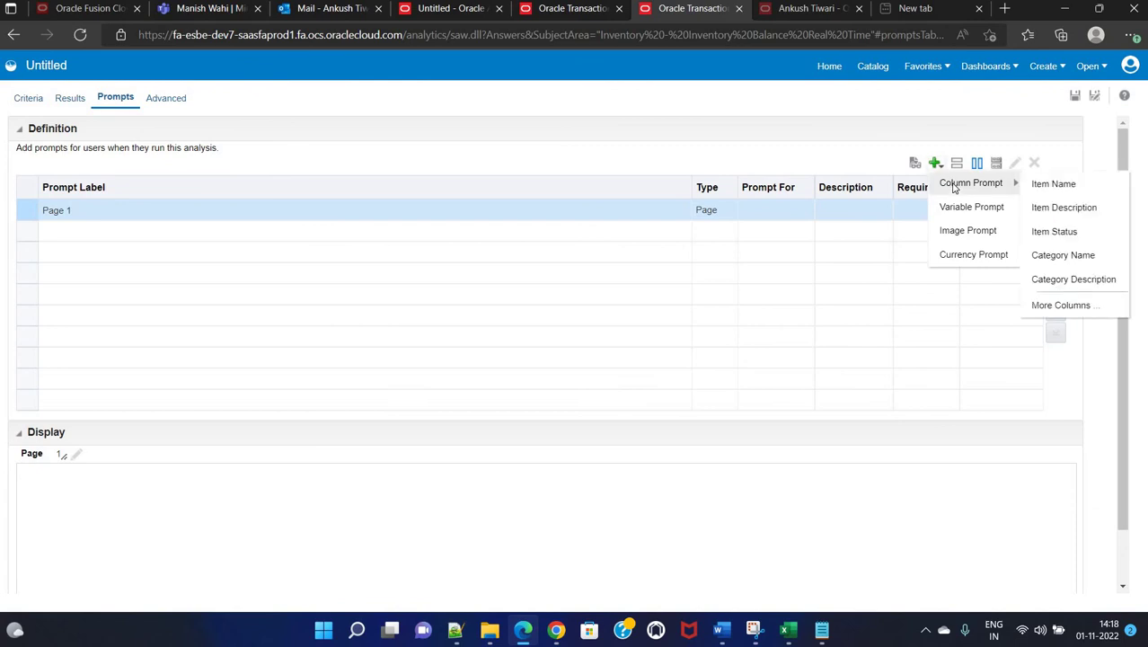
pyautogui.click(1052, 185)
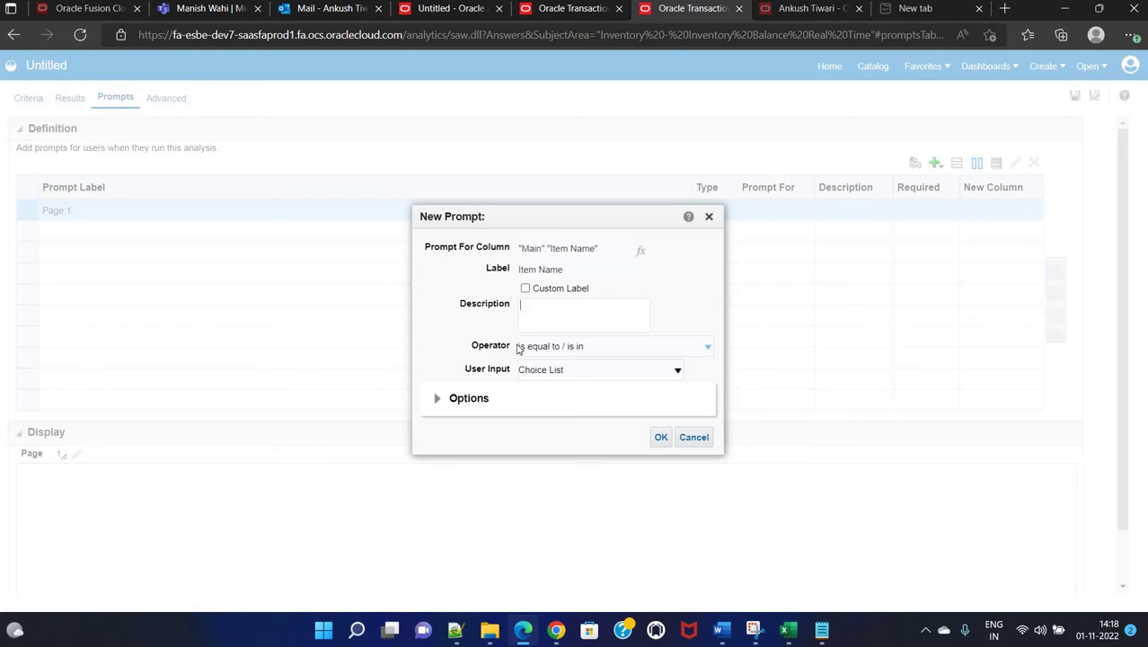
# - Review the new prompt's operator choices, expand its additional options and examine the default selection choices
pyautogui.click(576, 348)
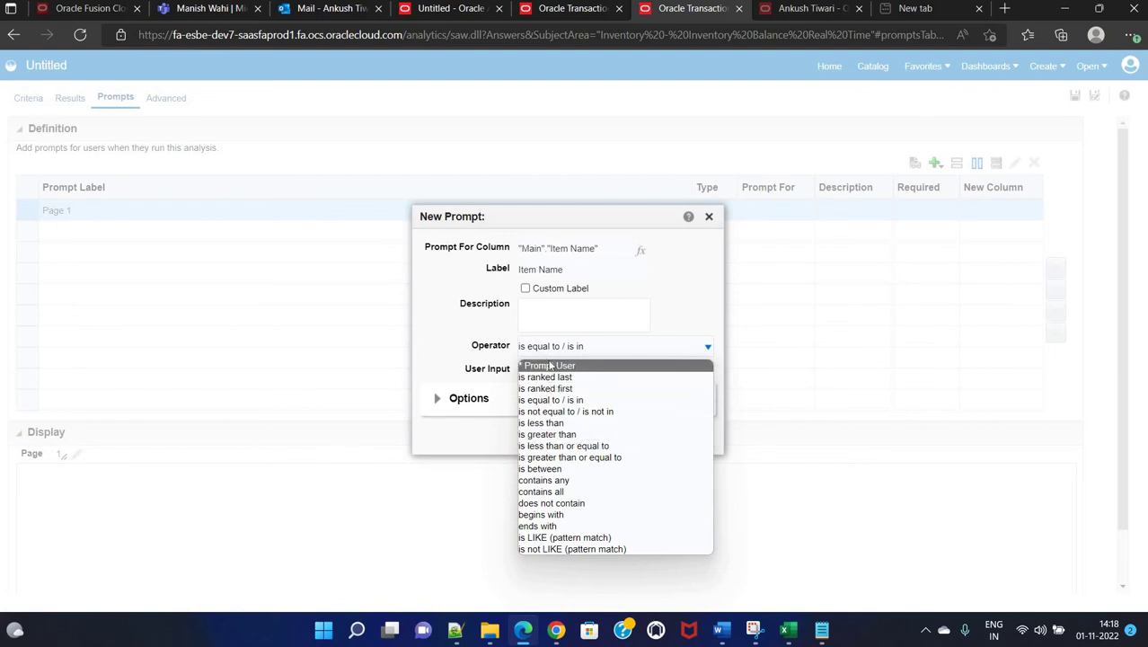
pyautogui.click(480, 331)
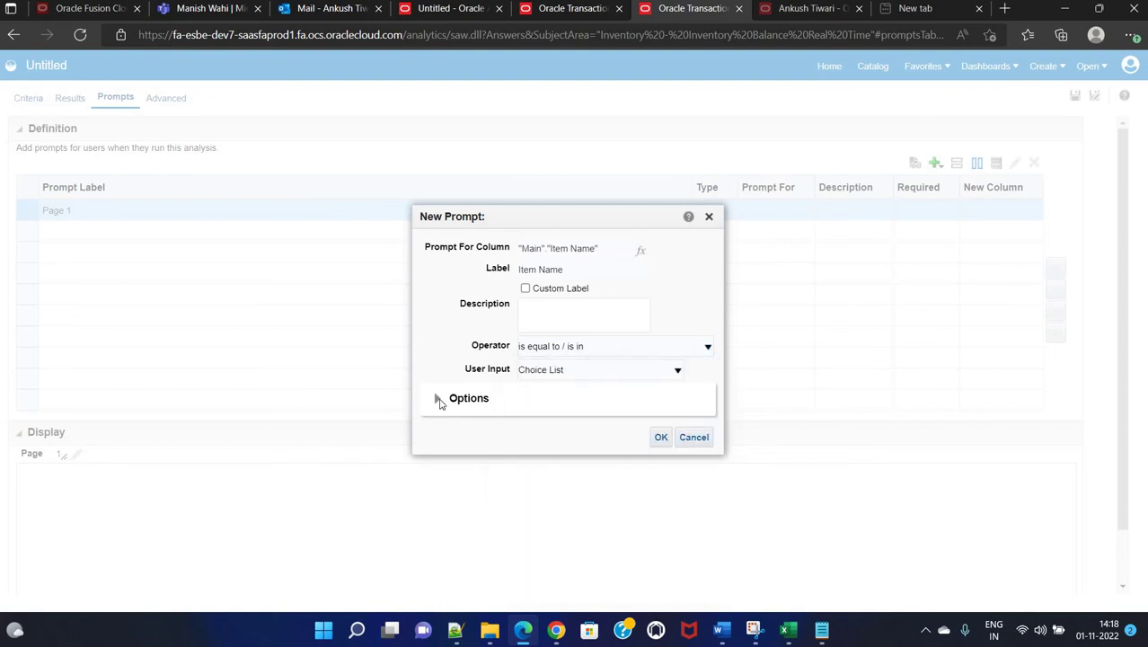
pyautogui.click(436, 399)
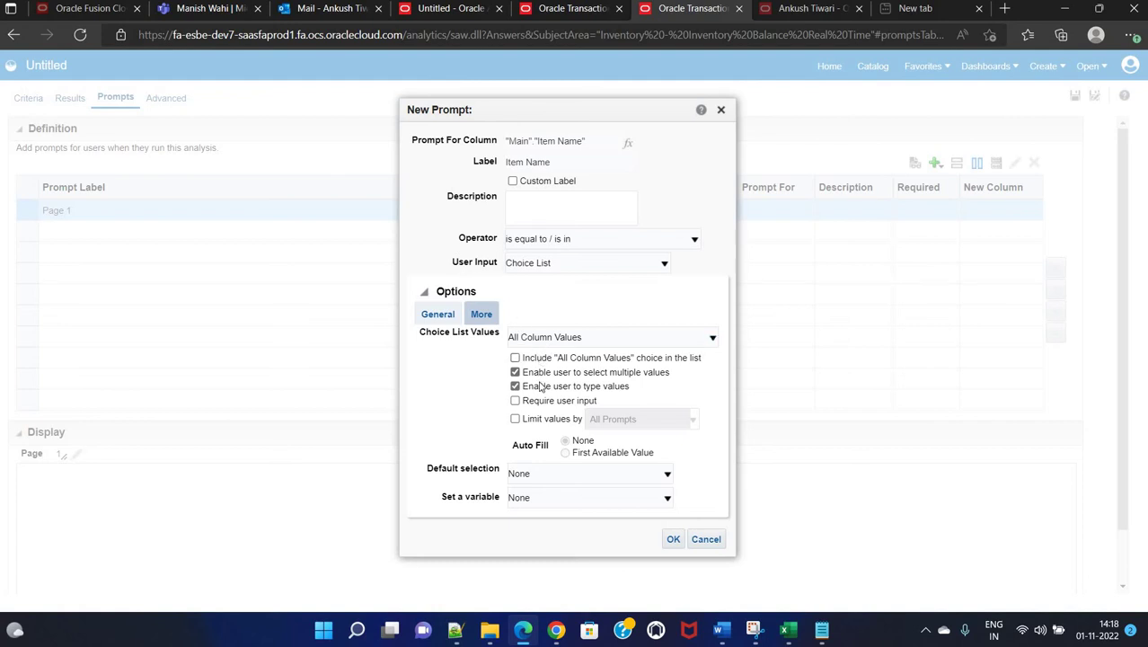
pyautogui.click(586, 474)
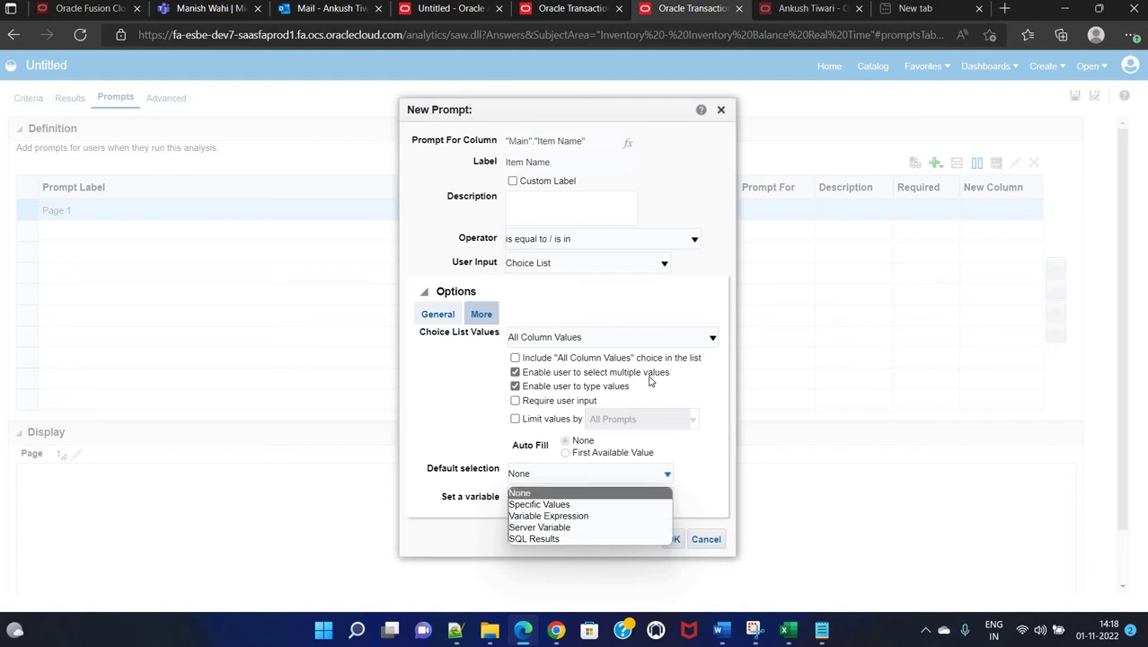
pyautogui.click(424, 338)
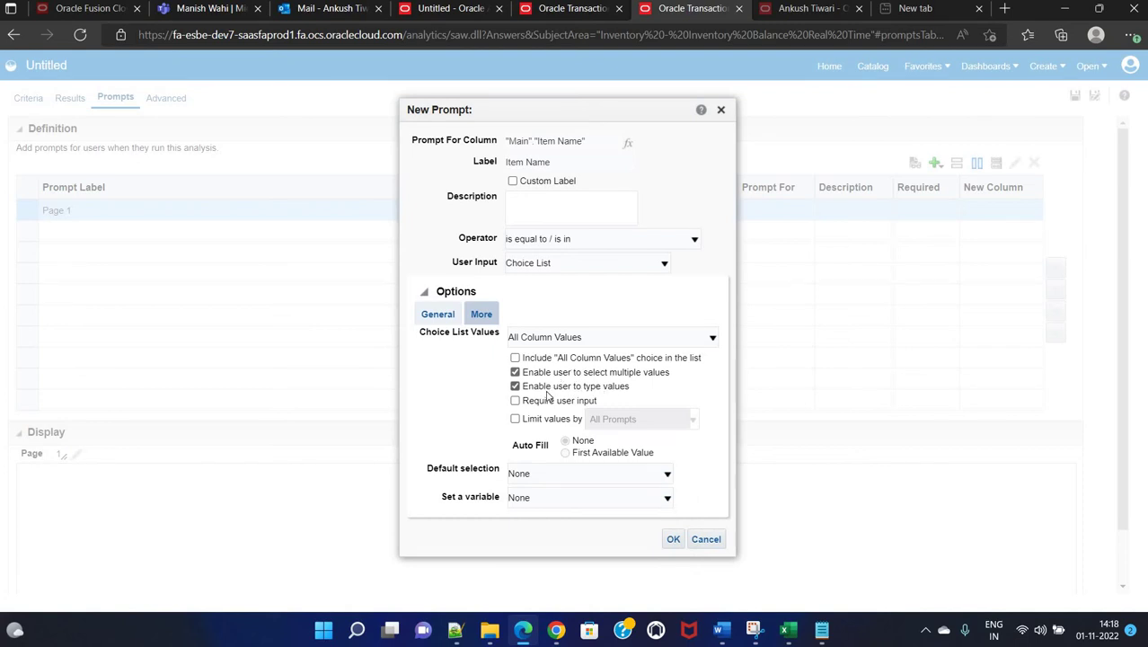
pyautogui.click(516, 386)
pyautogui.click(515, 372)
pyautogui.click(516, 358)
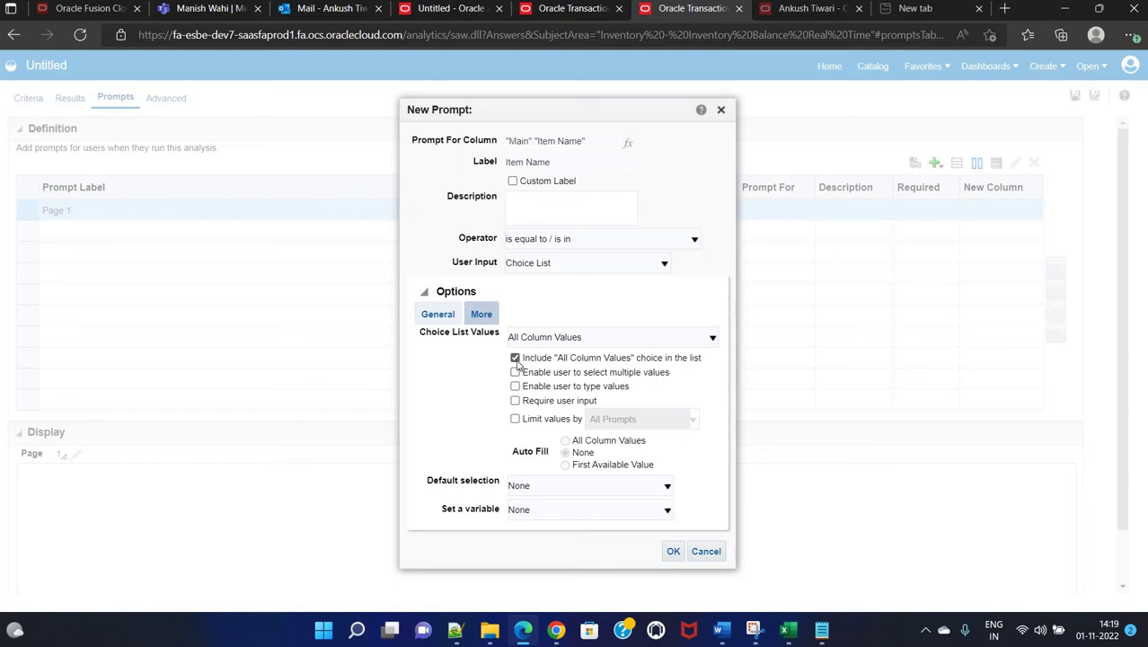
pyautogui.click(516, 373)
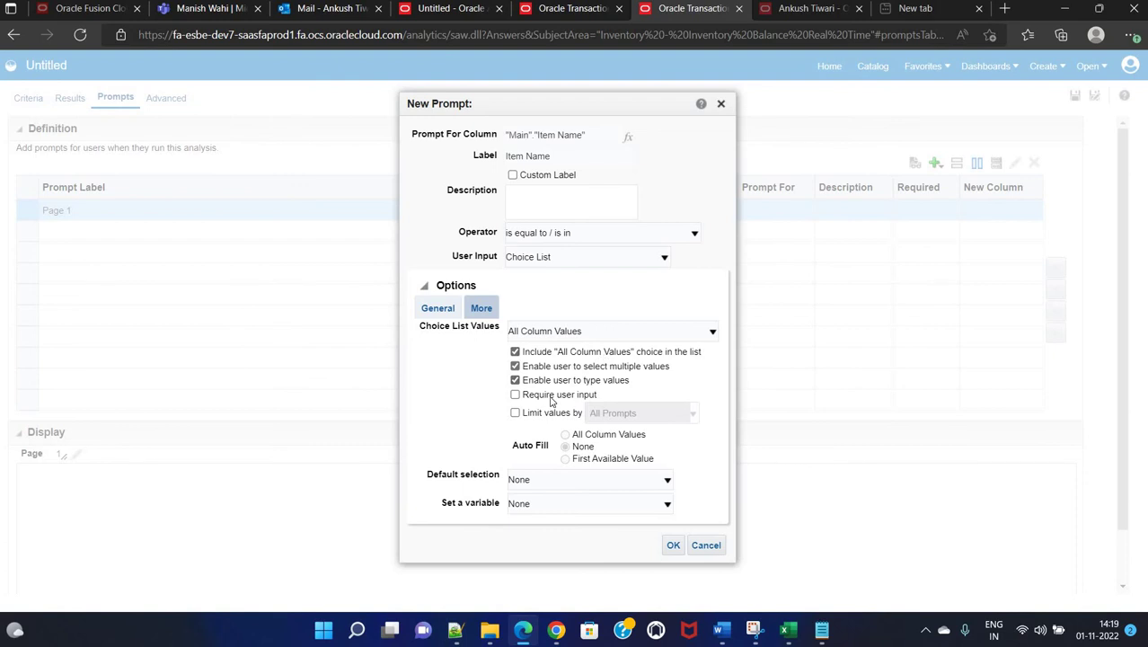
pyautogui.click(515, 352)
# - Create the Item Name prompt with user input required and multiple or typed values disabled, and select BI100002 in its preview
pyautogui.click(515, 367)
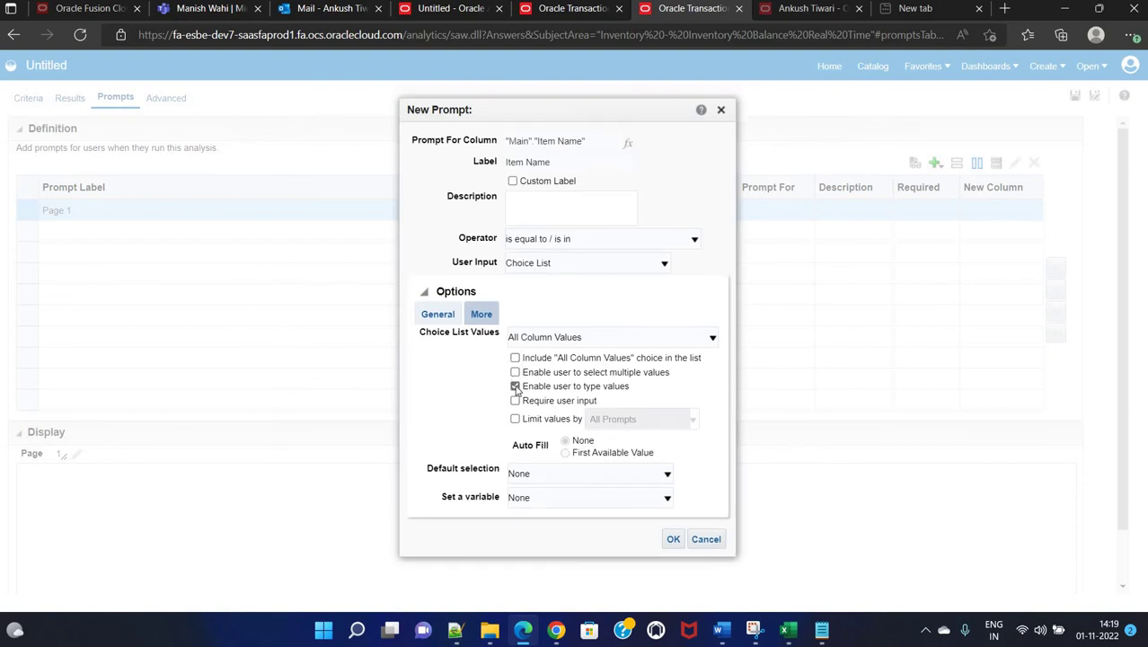
pyautogui.click(515, 387)
pyautogui.click(515, 401)
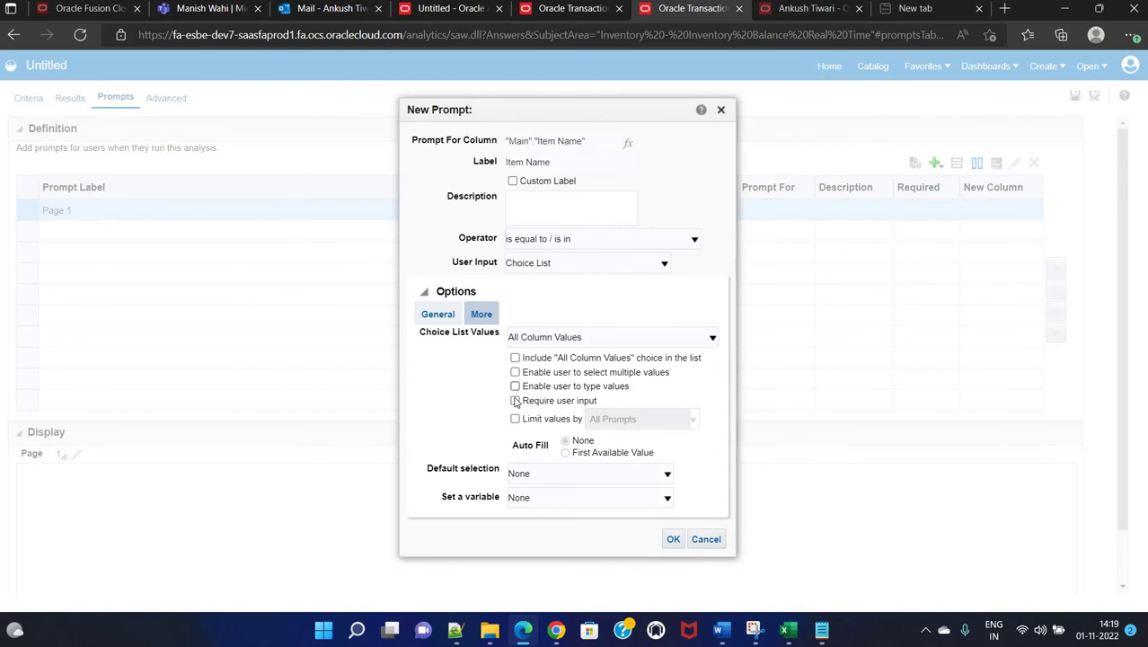
pyautogui.click(674, 540)
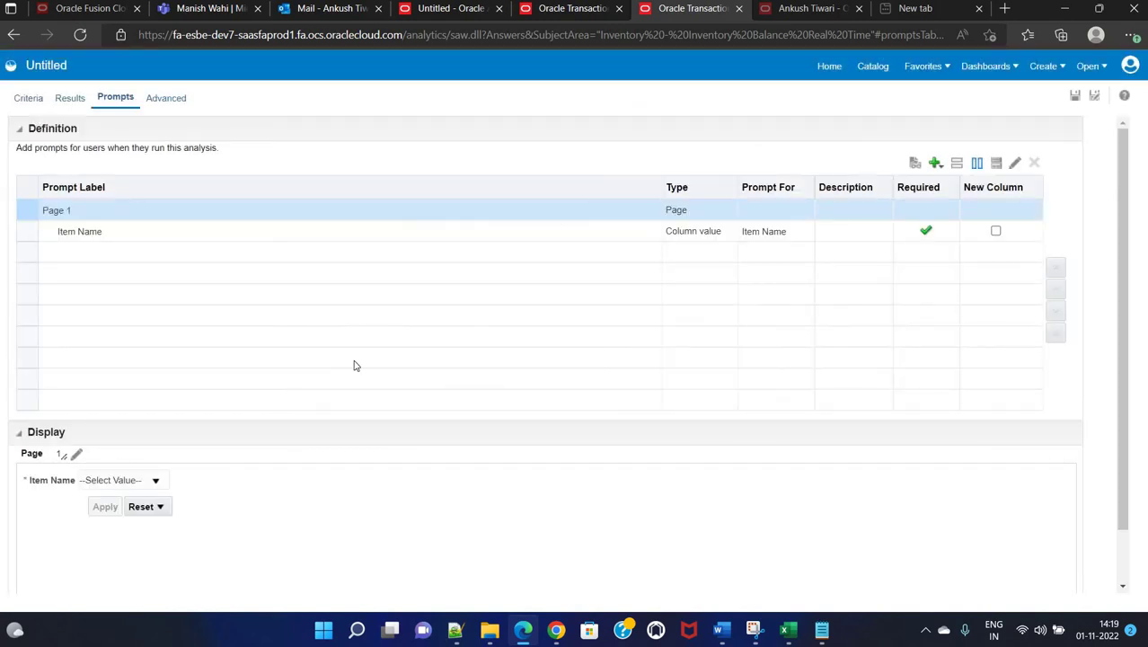
pyautogui.click(158, 484)
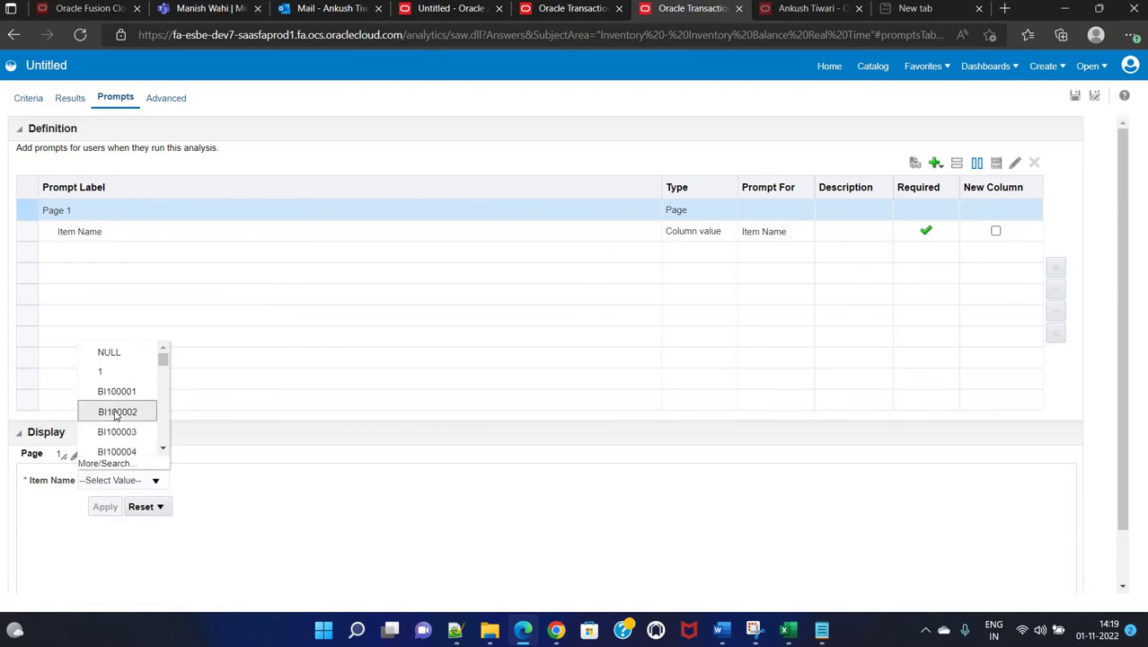
pyautogui.click(115, 414)
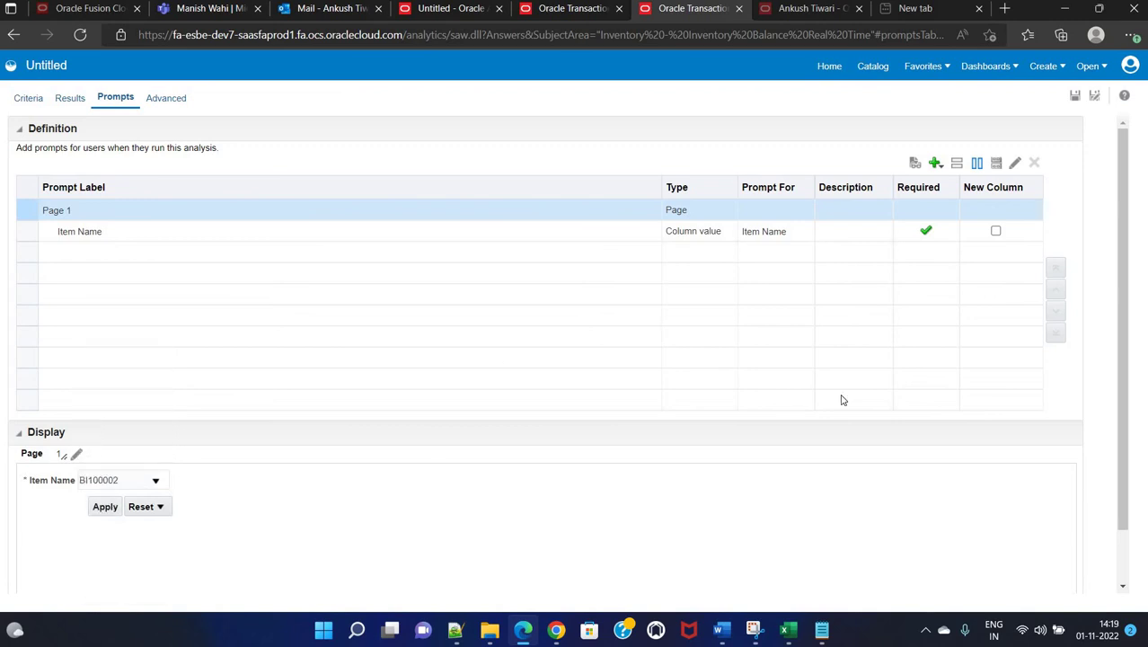
# - Return to the analysis criteria and add the Item Class and Item Conversions columns
pyautogui.click(28, 98)
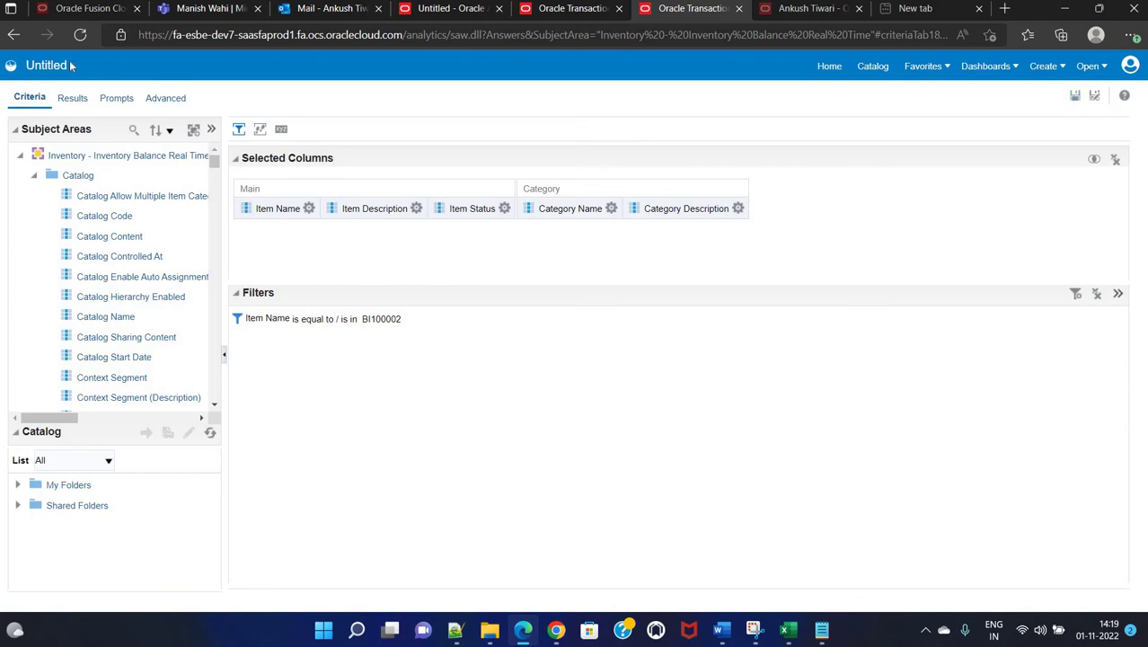
pyautogui.moveTo(214, 169); pyautogui.dragTo(200, 382)
pyautogui.click(213, 409)
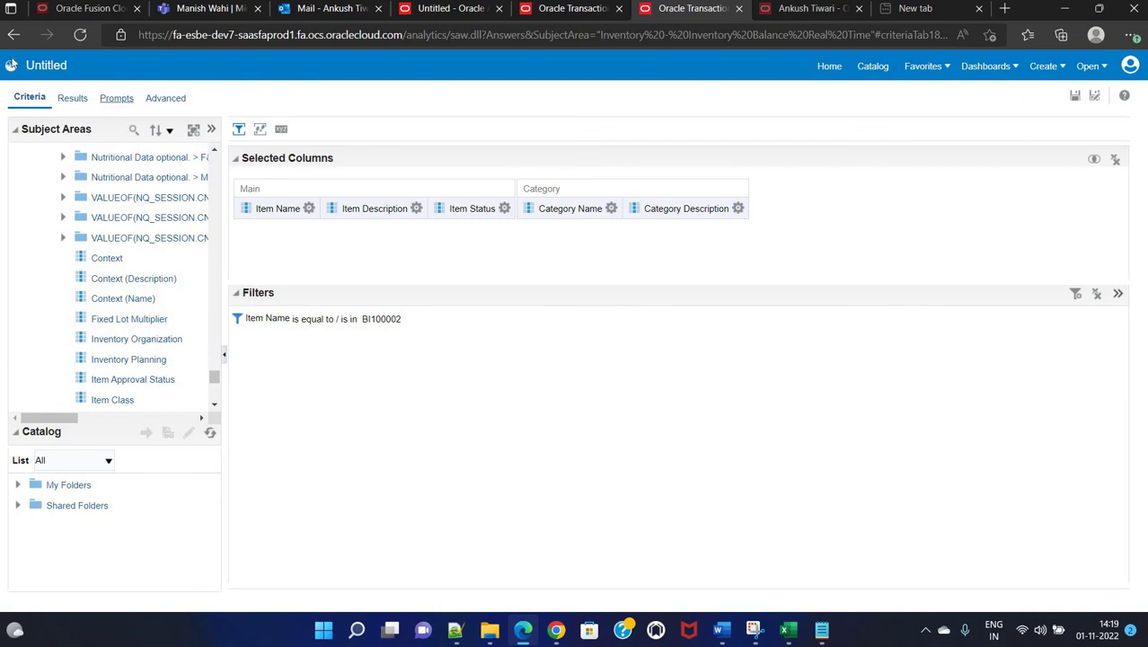
pyautogui.click(214, 409)
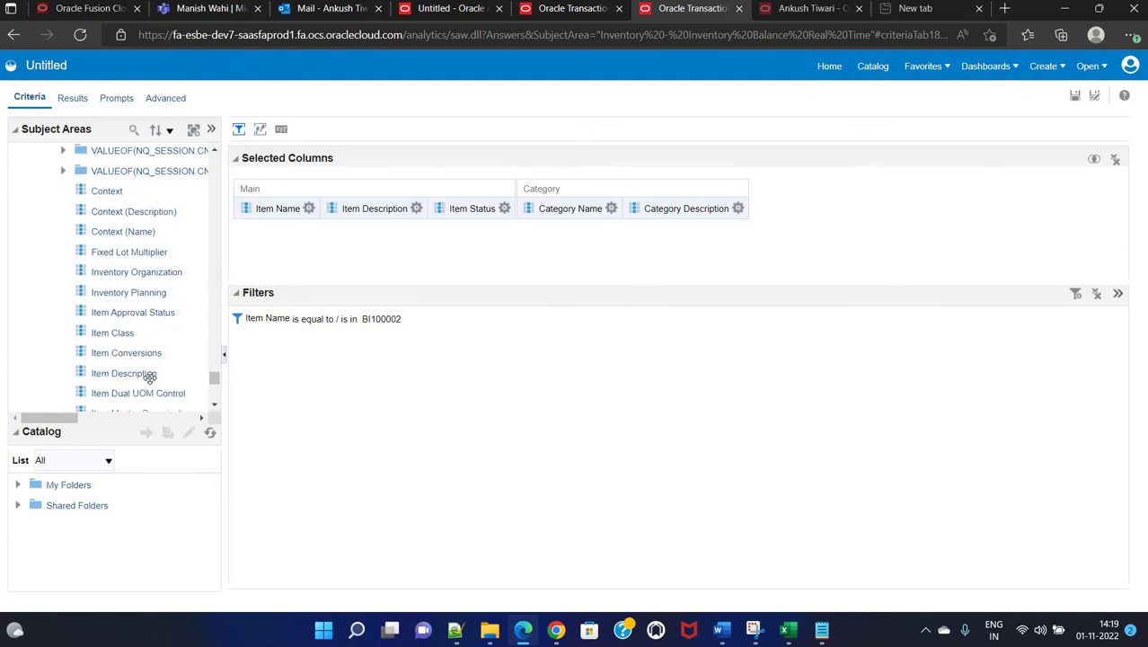
pyautogui.doubleClick(82, 333)
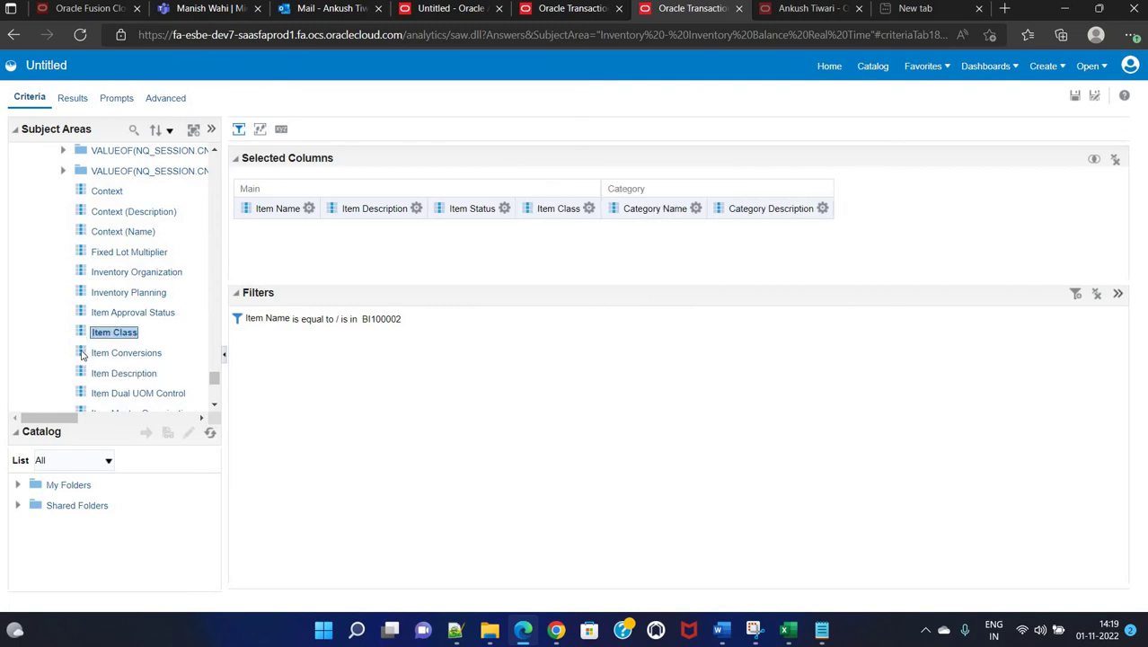
pyautogui.doubleClick(82, 353)
# - Expand the Lot folder in the subject area and look through its available columns
pyautogui.click(215, 406)
pyautogui.scroll(-4, 215, 405)
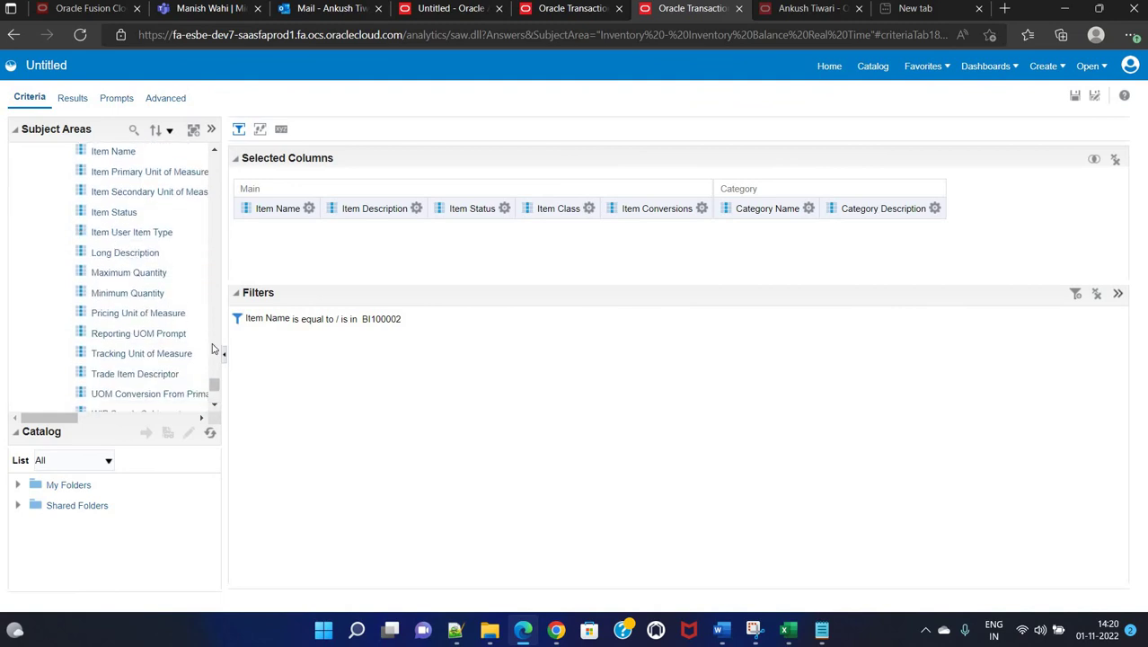
pyautogui.moveTo(215, 386); pyautogui.dragTo(215, 395)
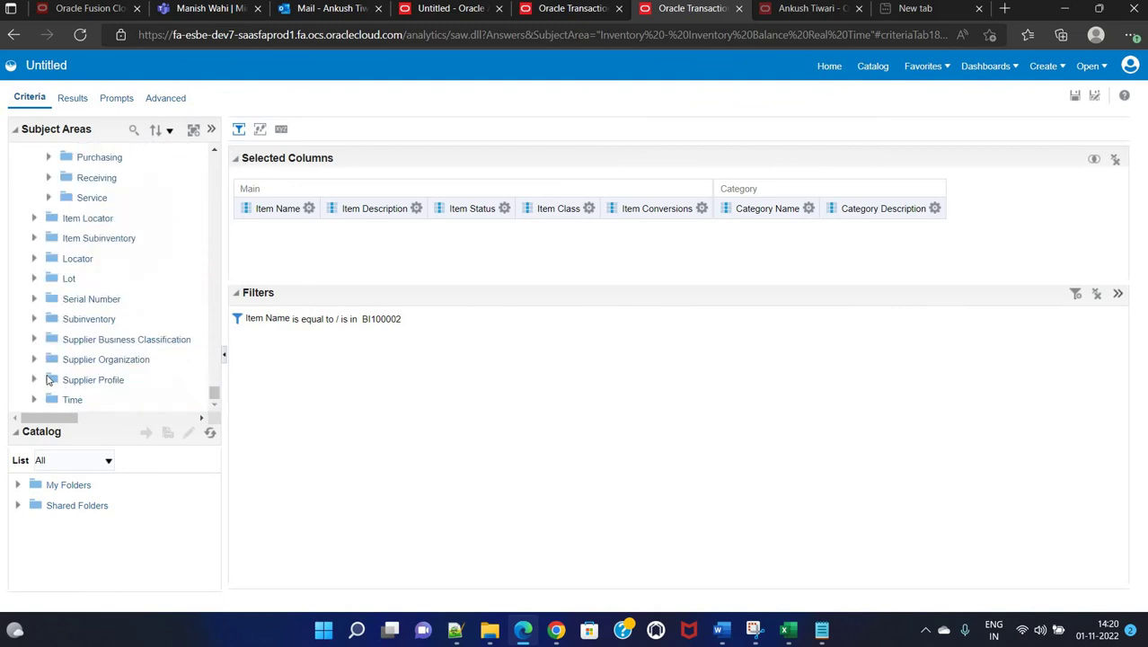
pyautogui.click(215, 407)
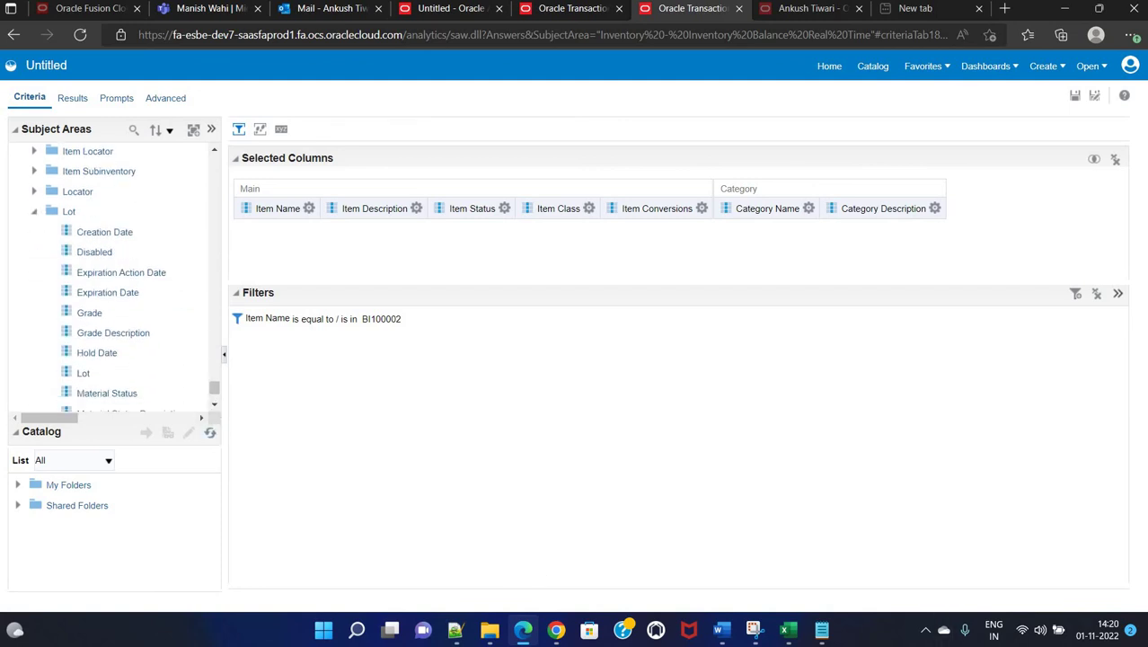
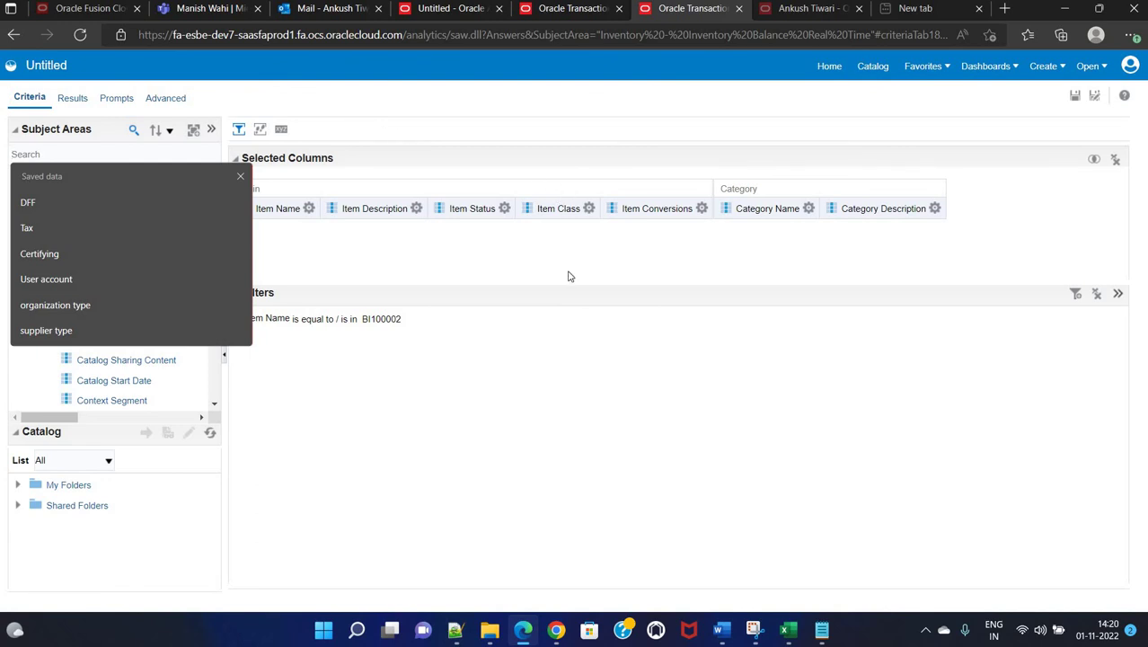
# - Search the subject area for Tax, look through the matching columns and clear the search
pyautogui.click(239, 176)
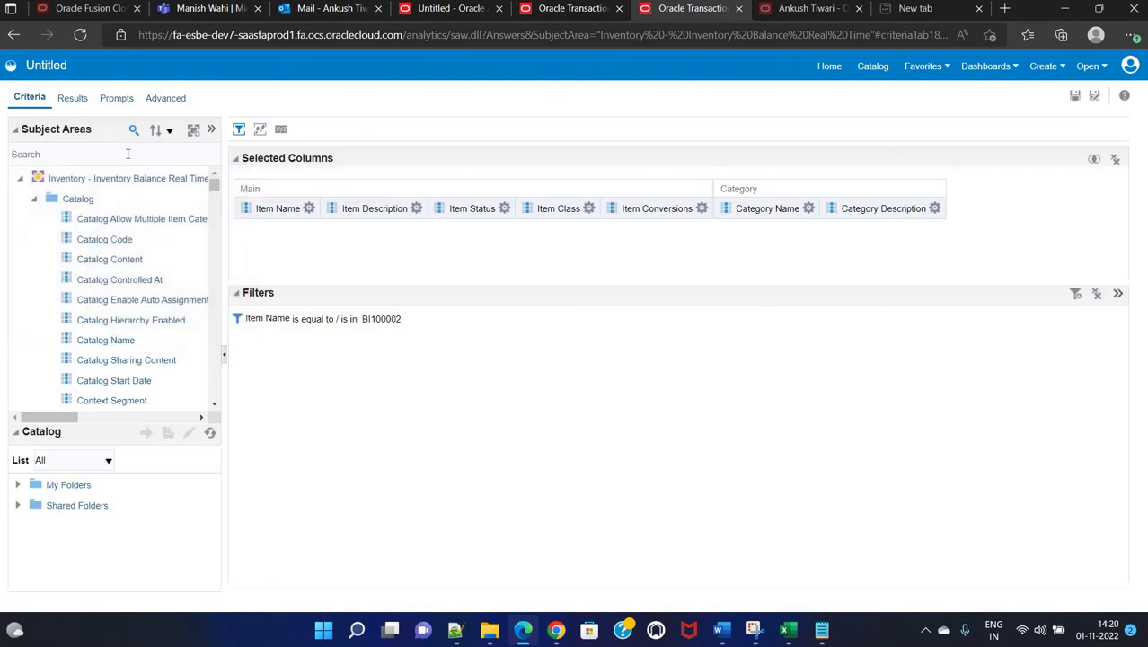
pyautogui.click(128, 154)
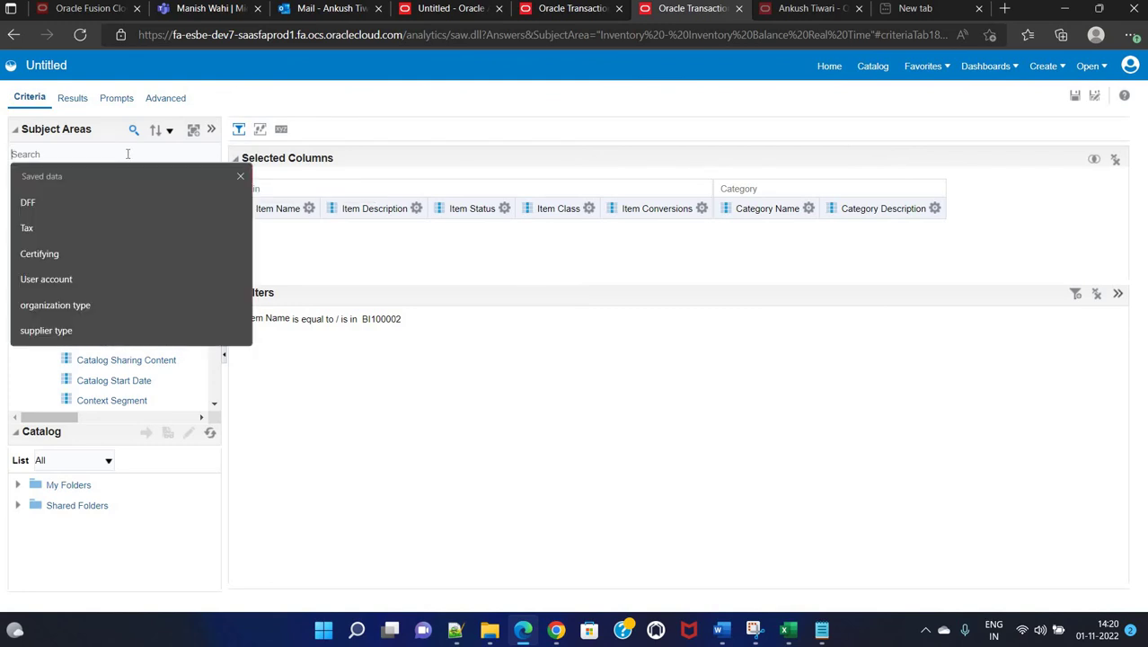
pyautogui.write('Ta')
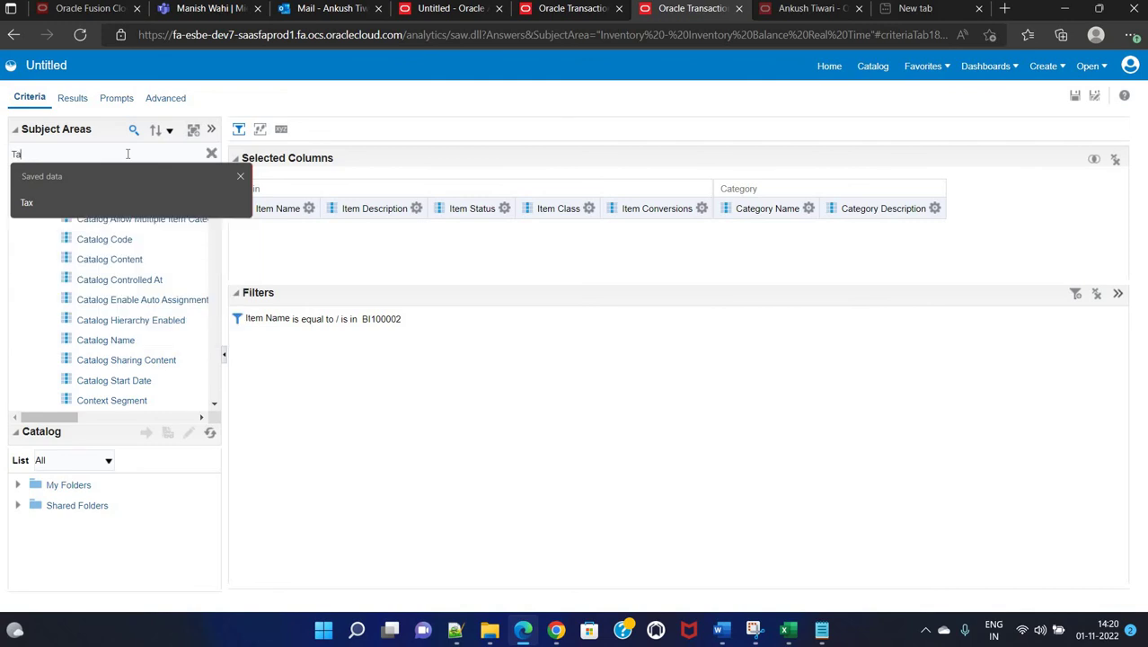
pyautogui.write('x')
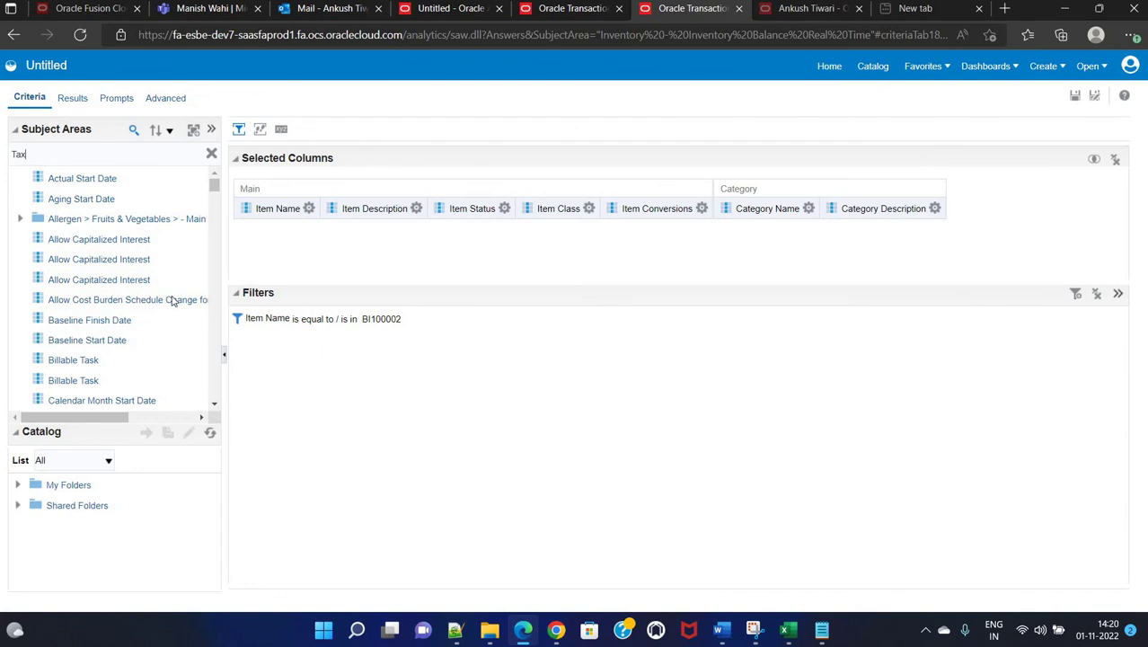
pyautogui.click(214, 198)
pyautogui.moveTo(213, 198); pyautogui.dragTo(209, 159)
pyautogui.click(210, 157)
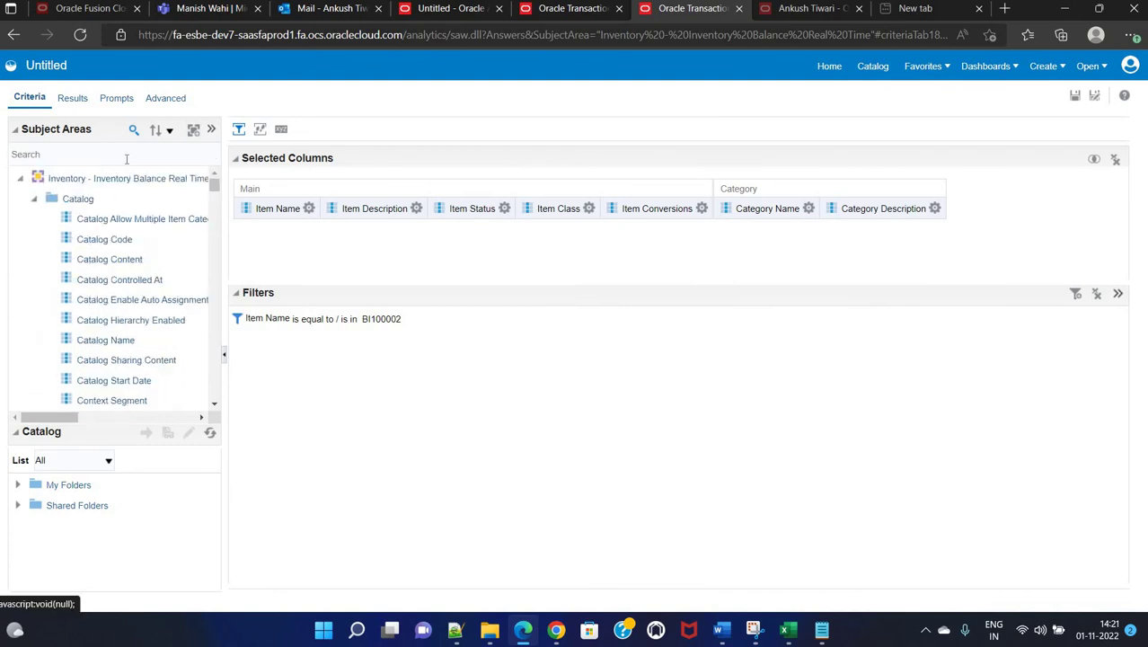
# - Search the subject area for Item, look through the full list of matching columns and clear the search
pyautogui.click(127, 157)
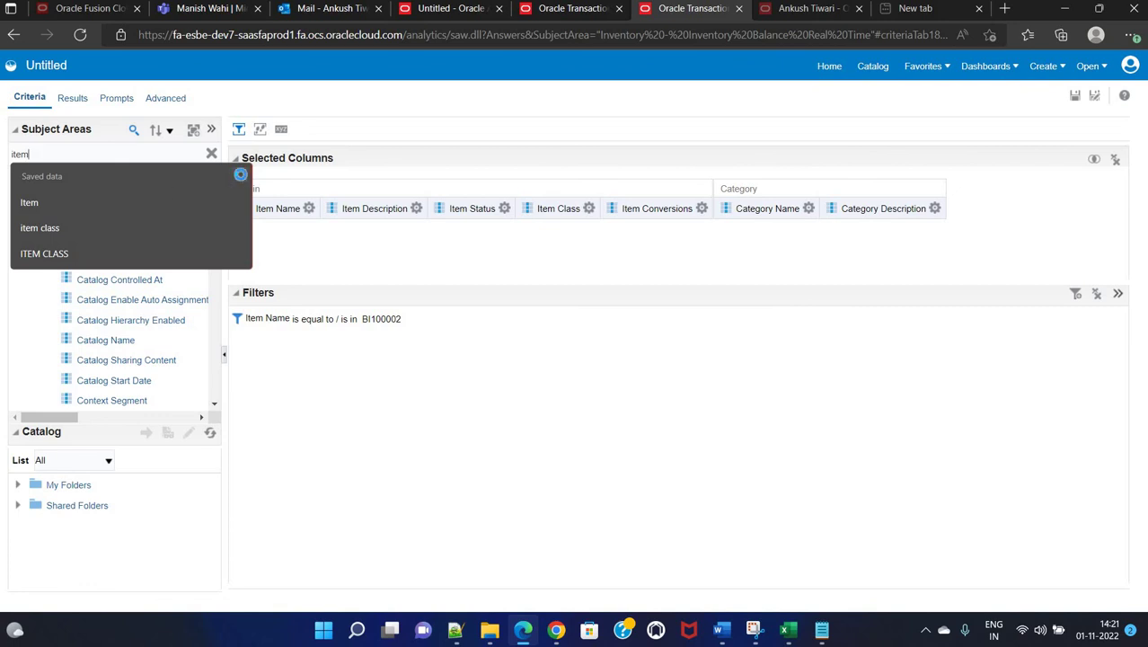
pyautogui.click(240, 176)
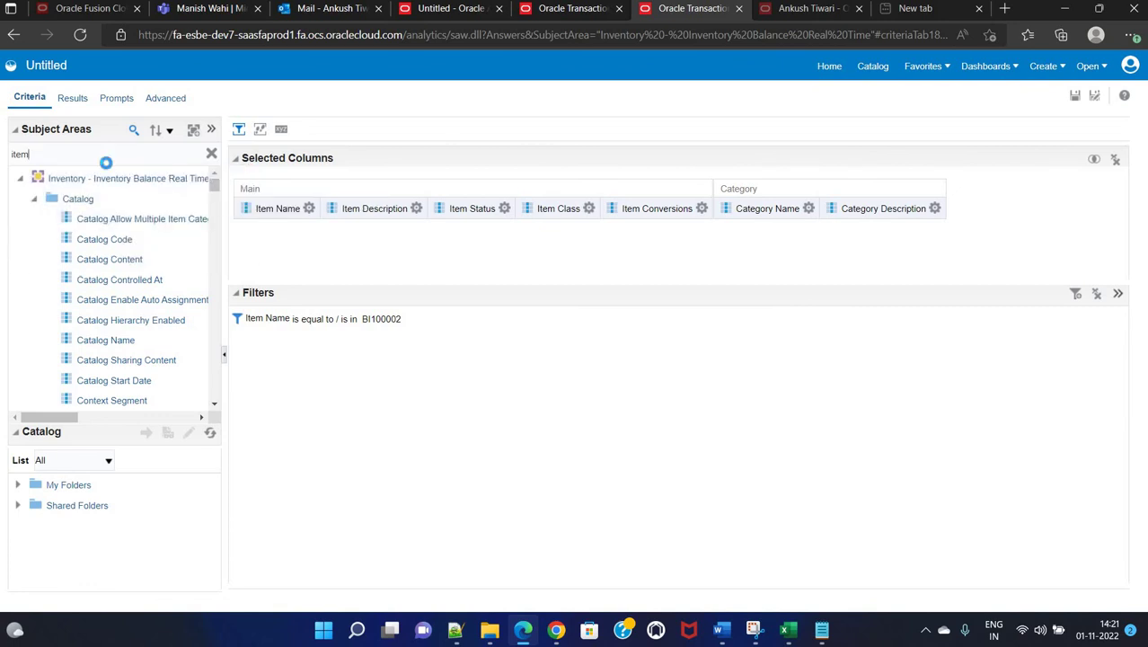
pyautogui.press('Return')
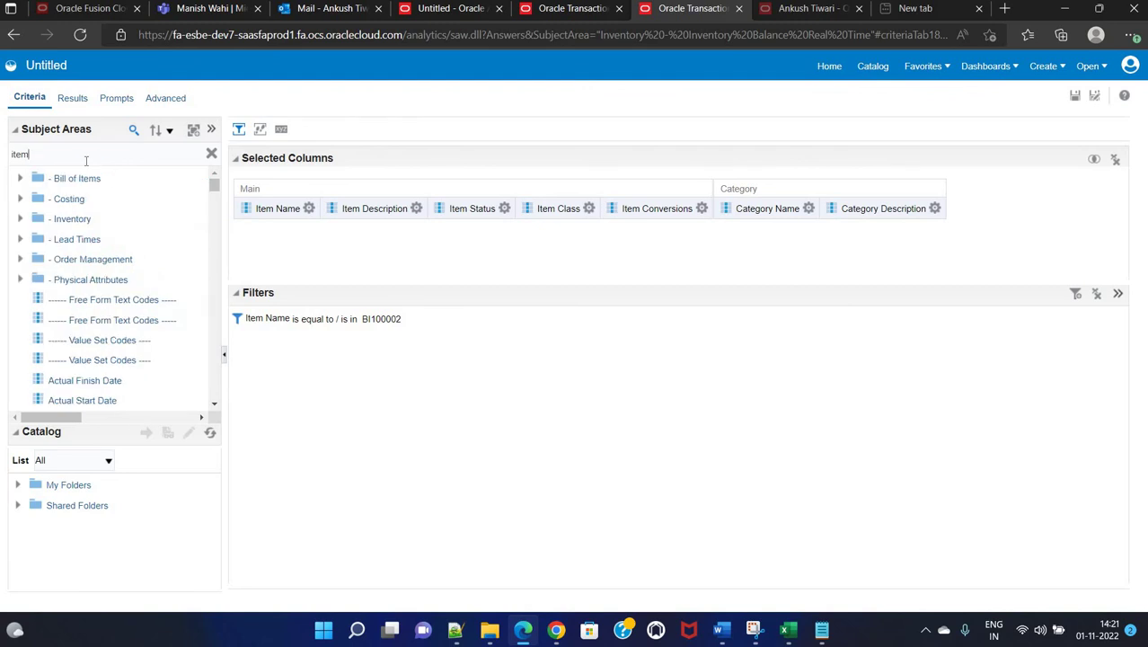
pyautogui.click(83, 158)
pyautogui.click(83, 158)
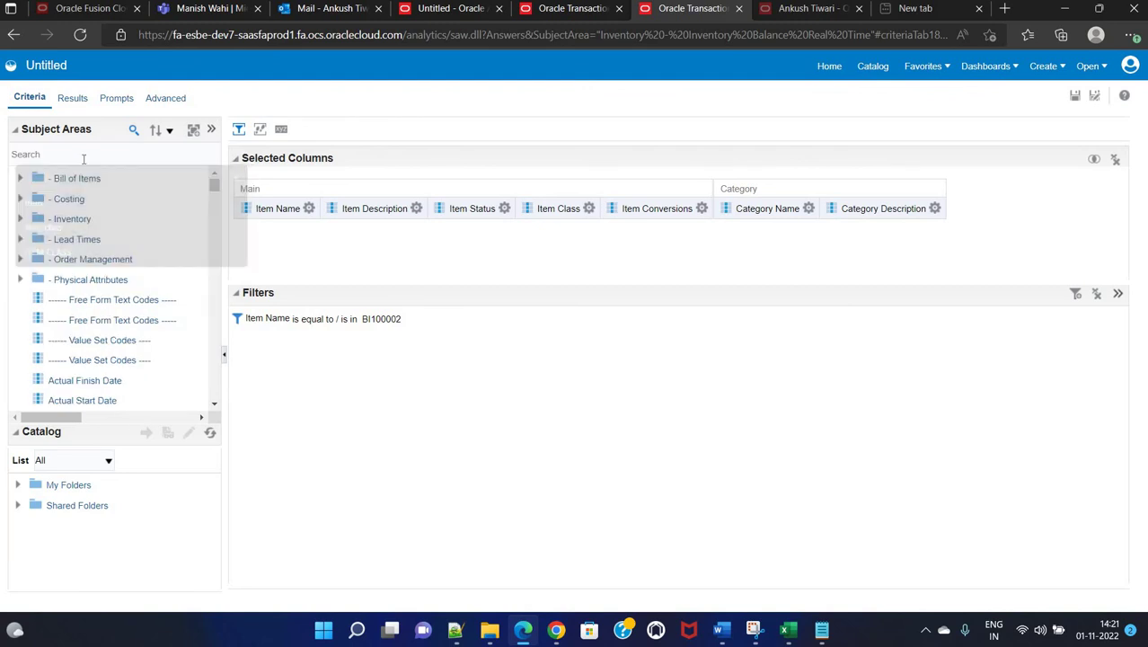
pyautogui.click(83, 158)
pyautogui.press('Down')
pyautogui.press('Return')
pyautogui.press('BackSpace')
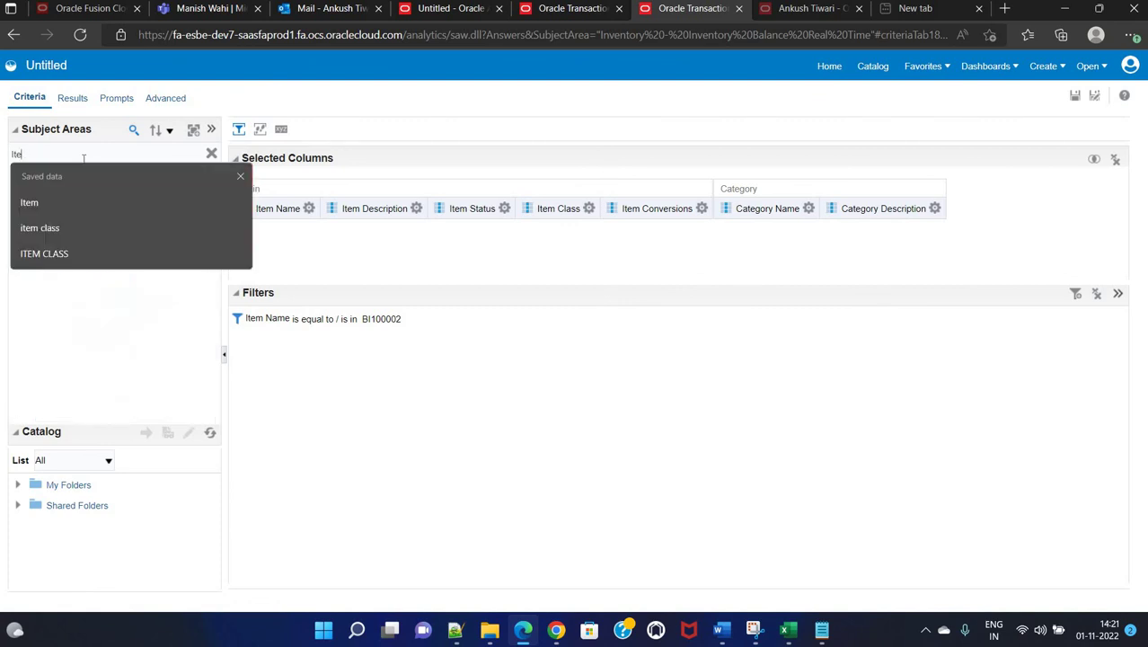
pyautogui.write('m')
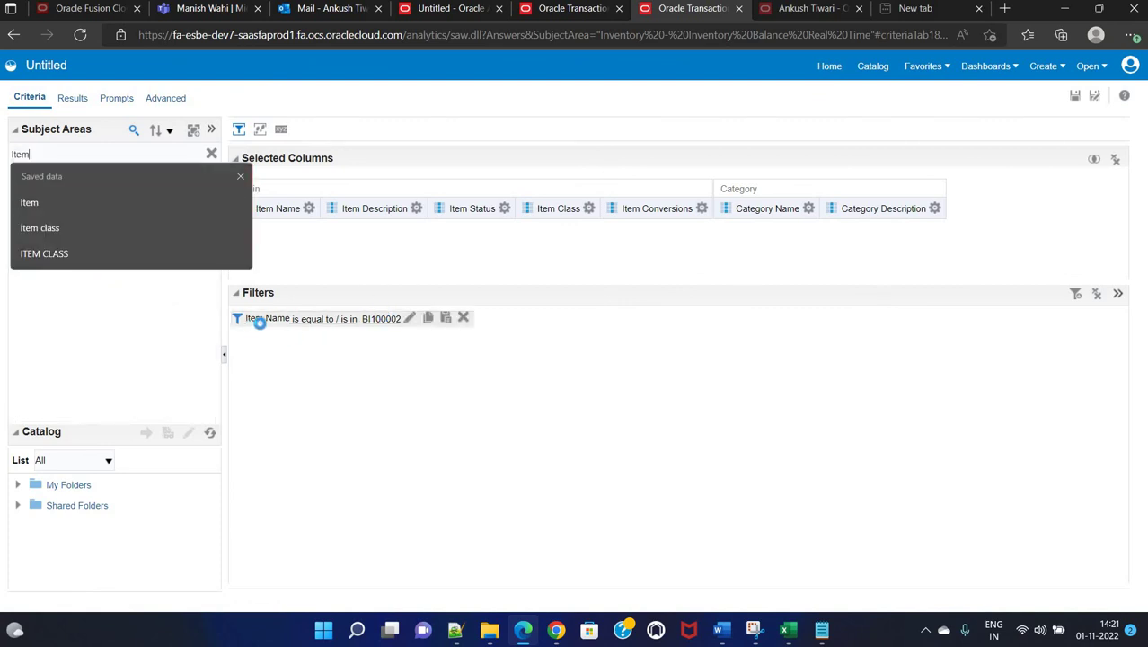
pyautogui.click(240, 176)
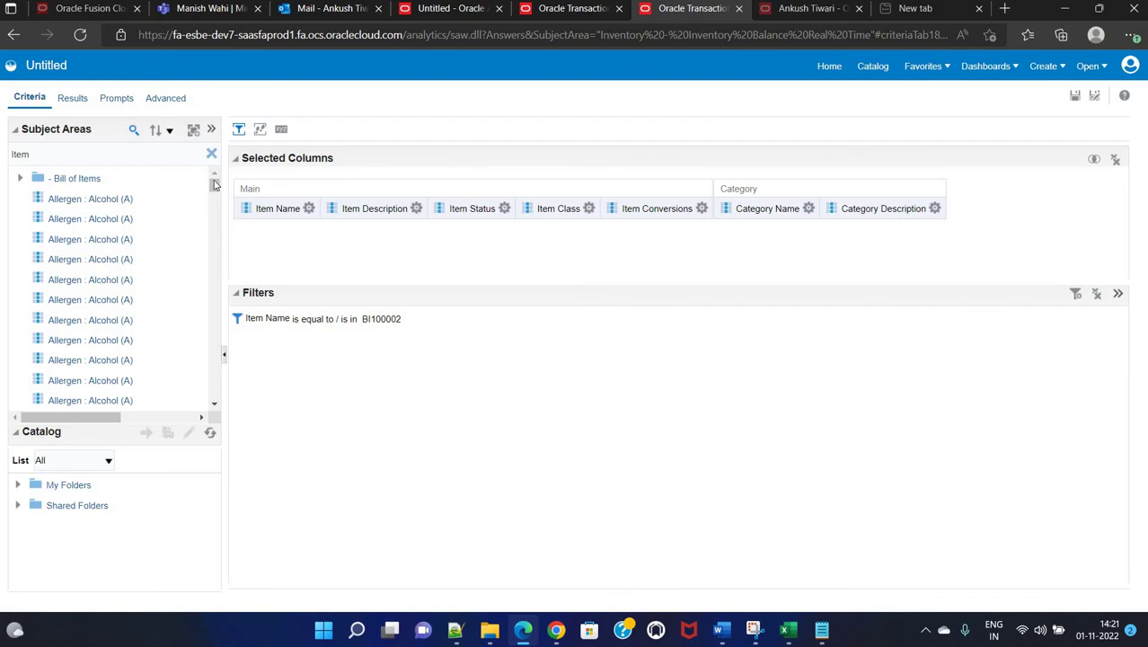
pyautogui.moveTo(214, 183); pyautogui.dragTo(214, 377)
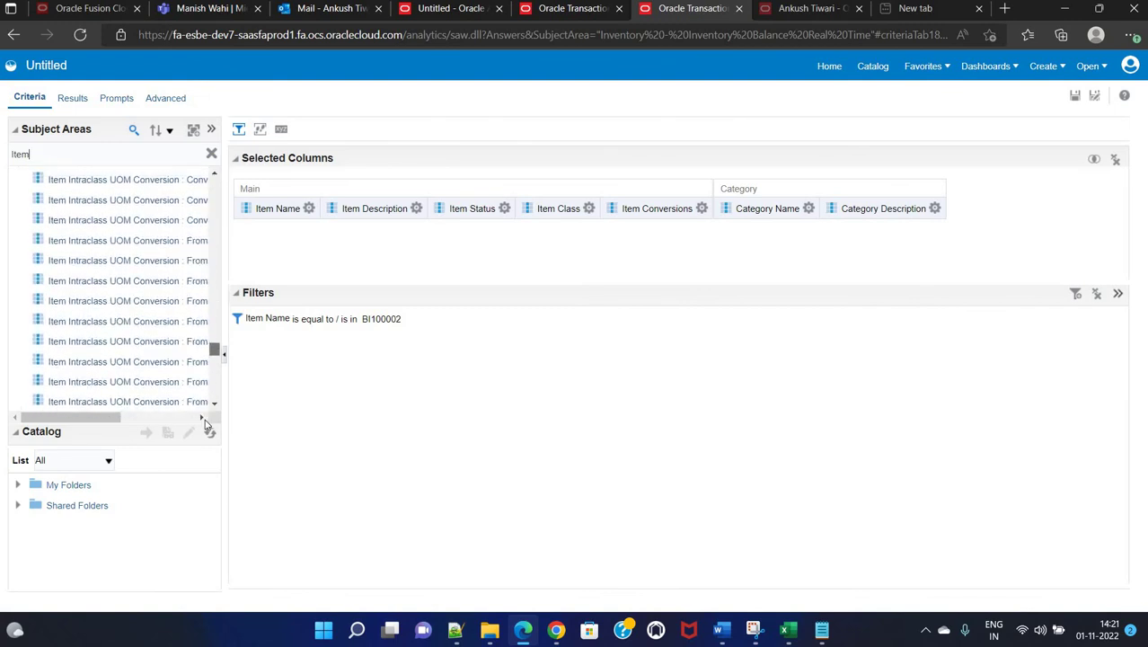
pyautogui.moveTo(205, 424); pyautogui.dragTo(205, 466)
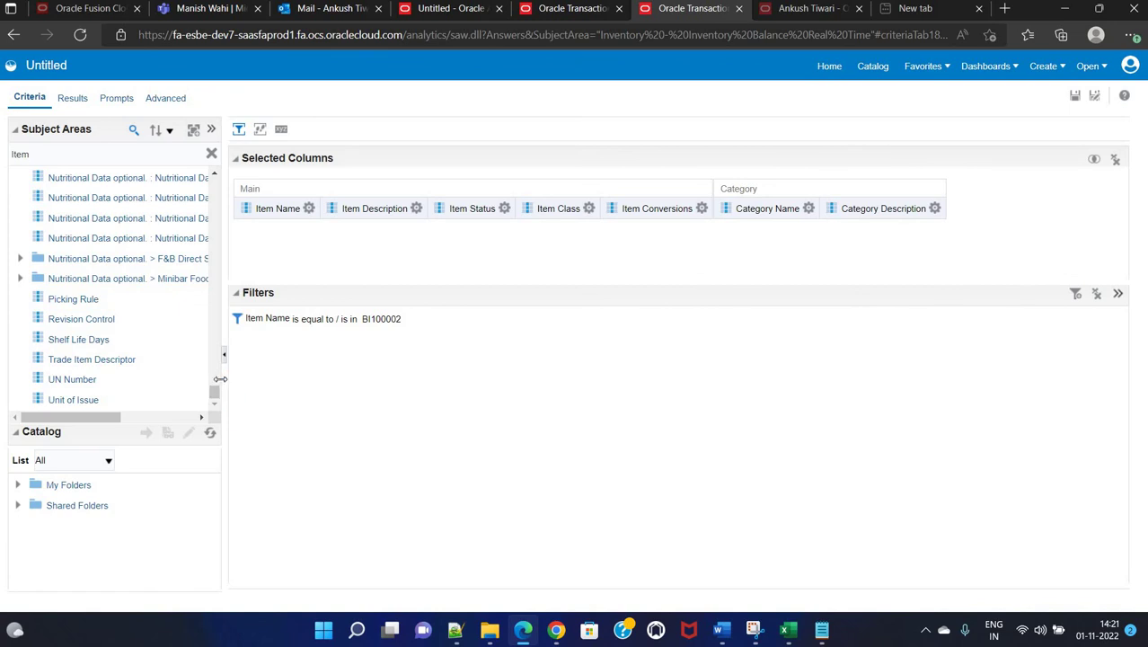
pyautogui.click(212, 154)
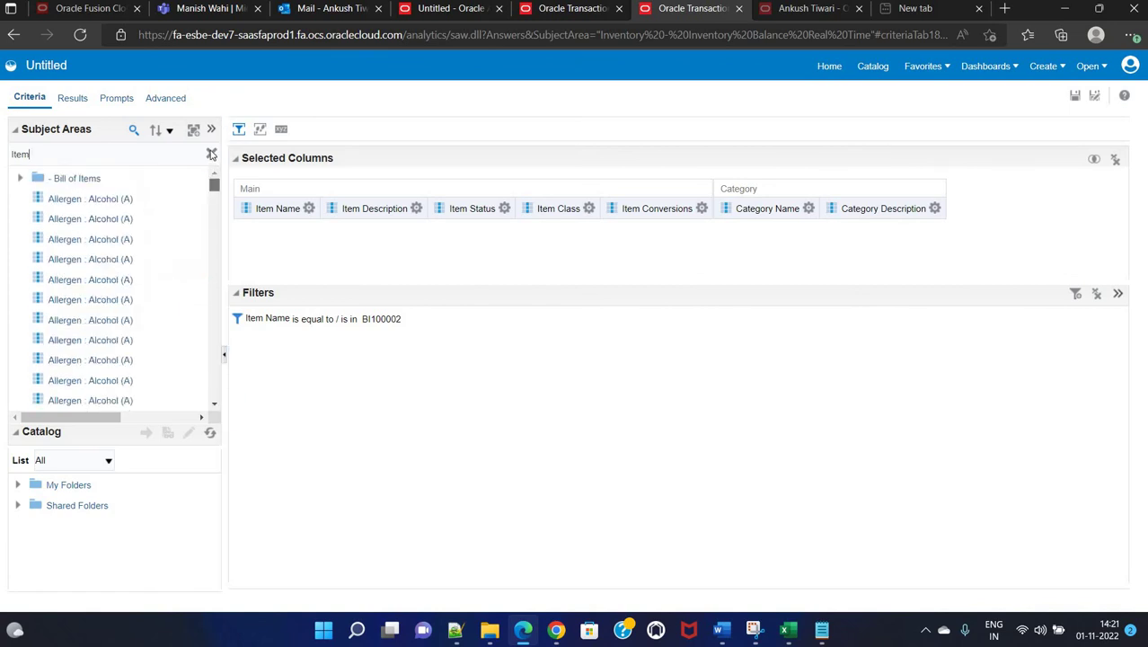
pyautogui.click(209, 155)
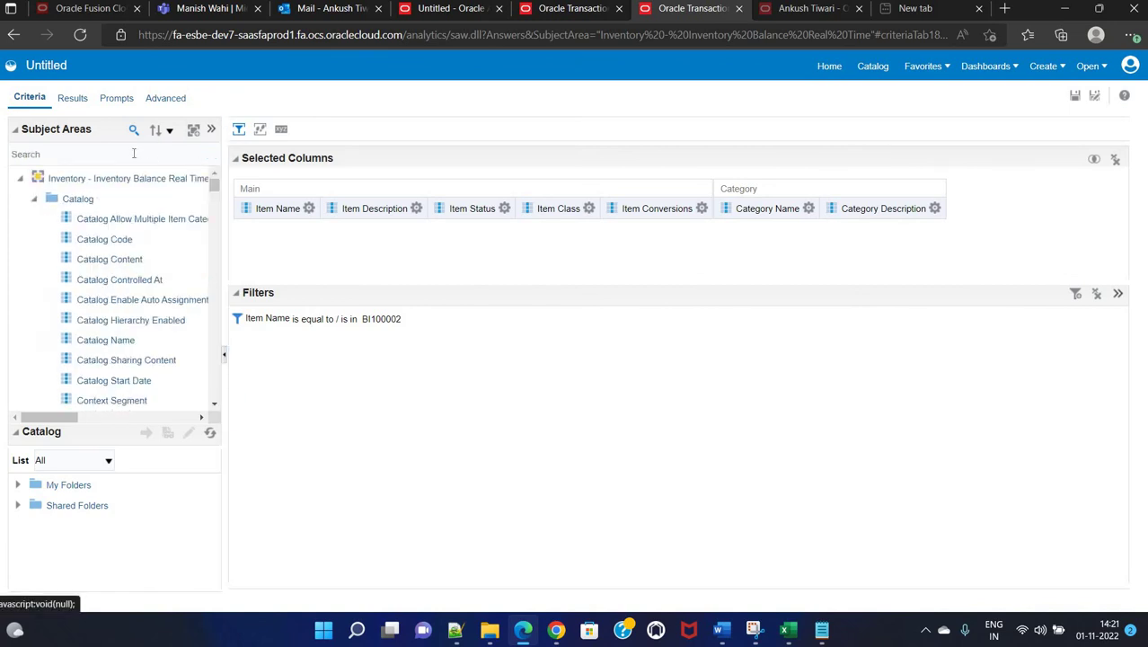
# - Search the subject area for Unit of measure and add the Item Primary Unit of Measure column to the analysis
pyautogui.click(134, 153)
pyautogui.write('Unit')
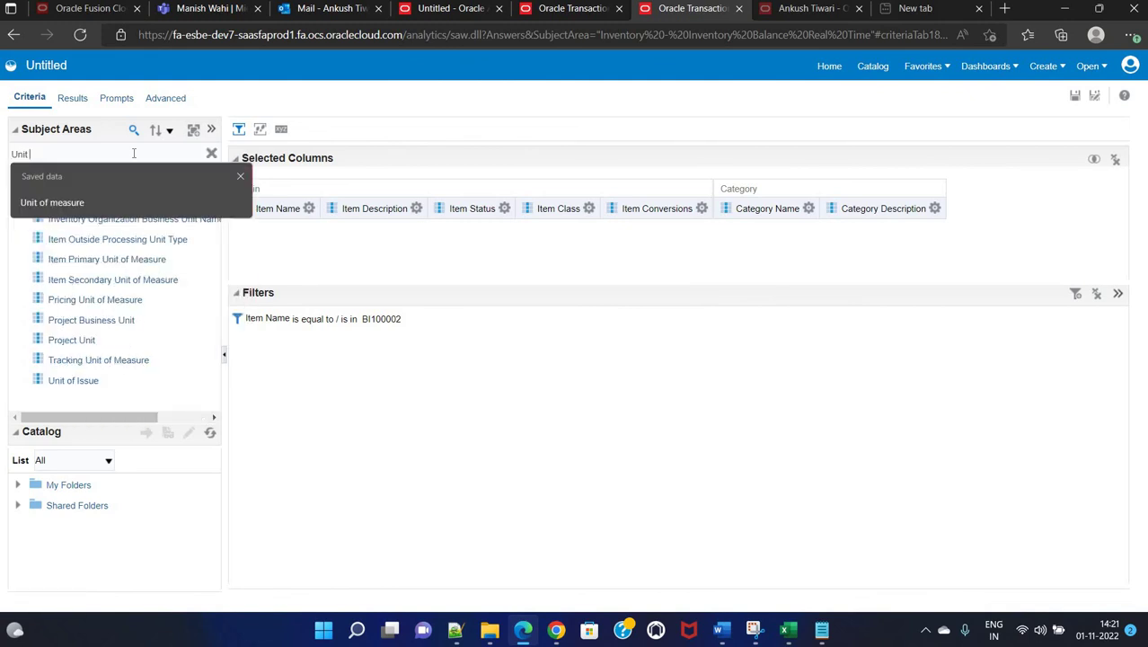
pyautogui.write(' of m')
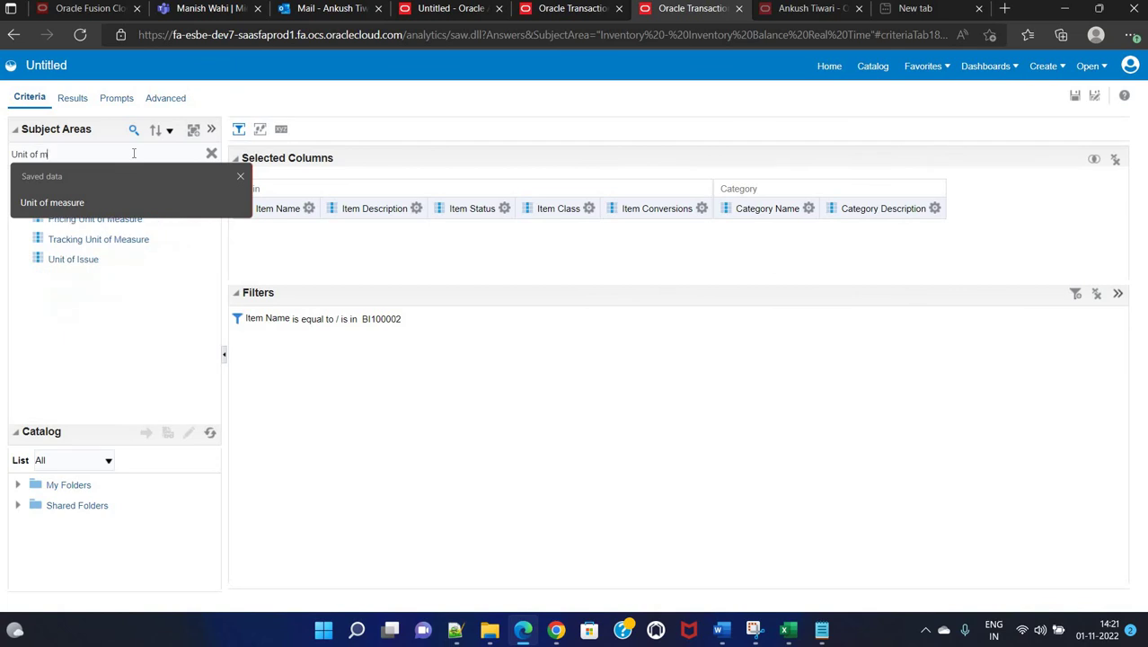
pyautogui.write('easure')
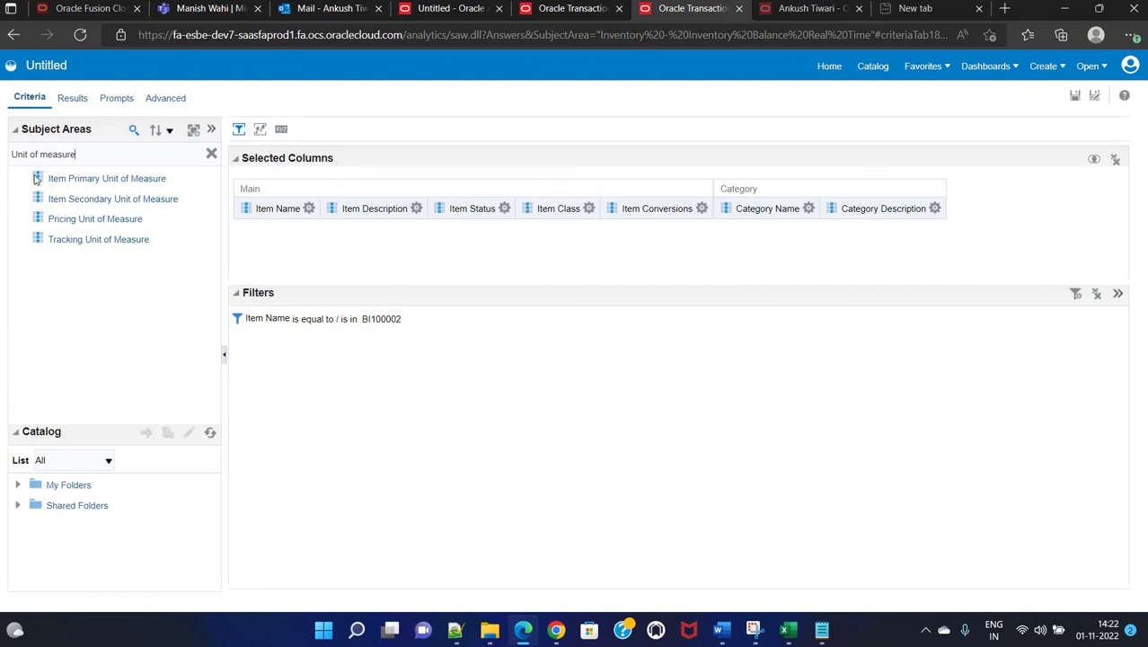
pyautogui.moveTo(37, 179); pyautogui.dragTo(842, 219)
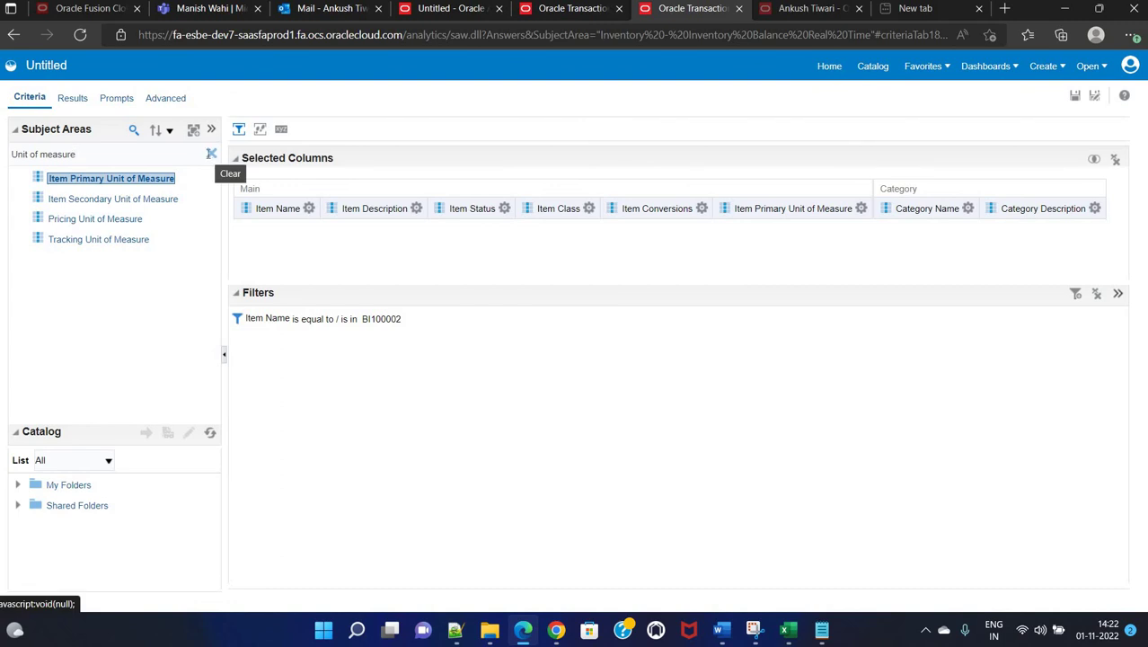
# - Search the subject area for Lot, add the Item Lot Control column to the analysis and clear the search
pyautogui.click(211, 153)
pyautogui.click(132, 154)
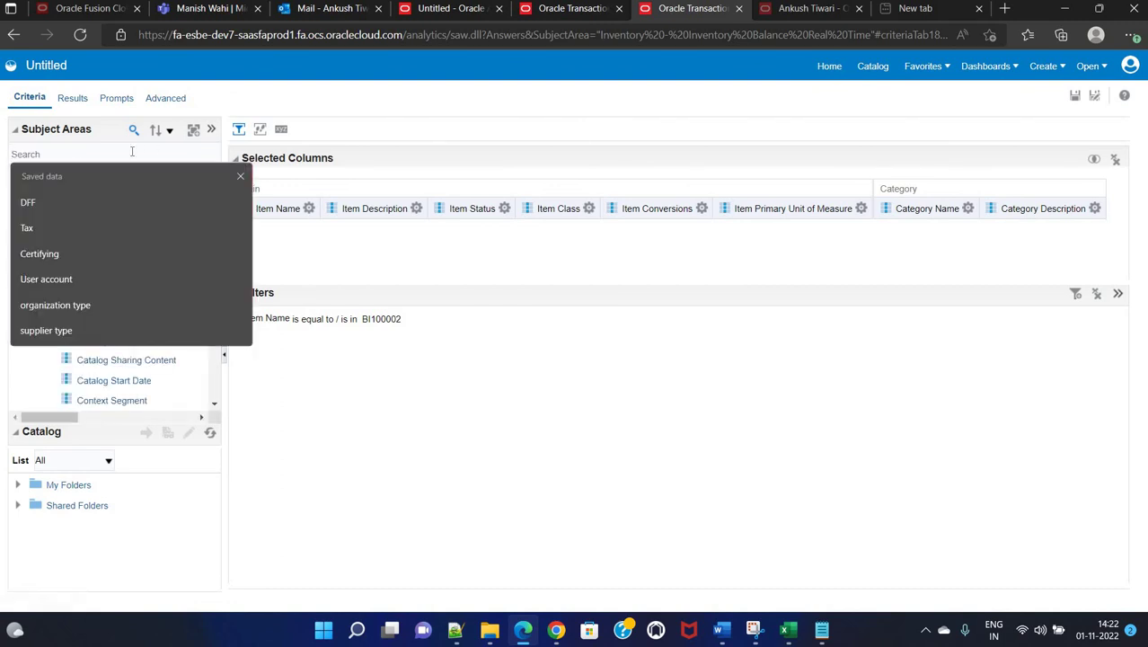
pyautogui.click(241, 177)
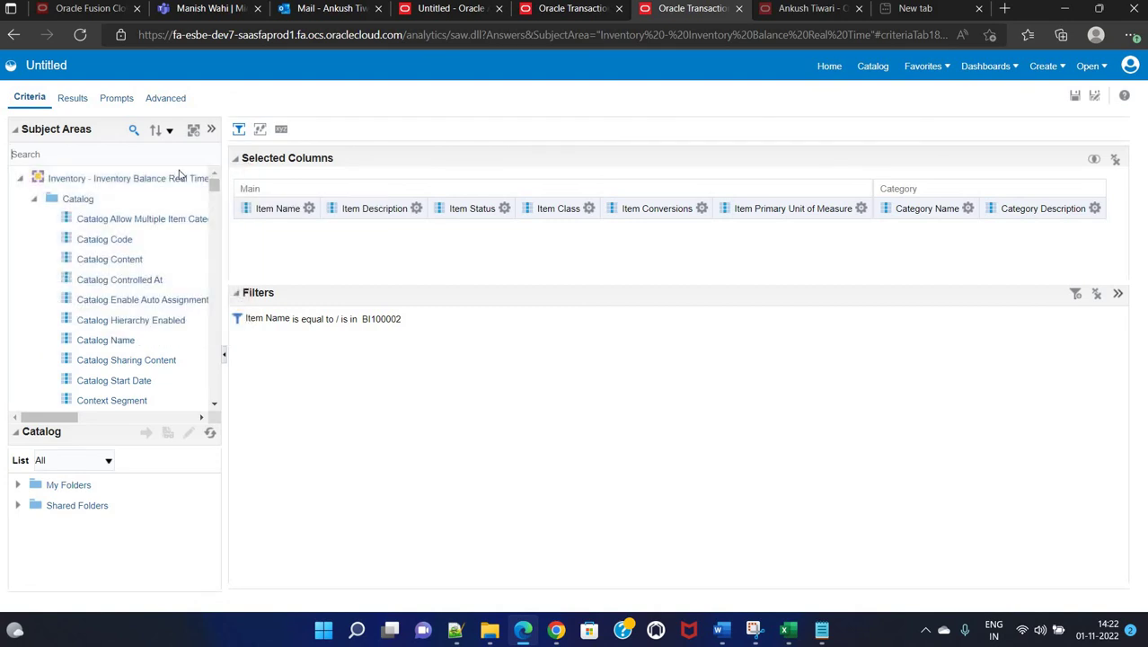
pyautogui.write('Lot')
pyautogui.press('Return')
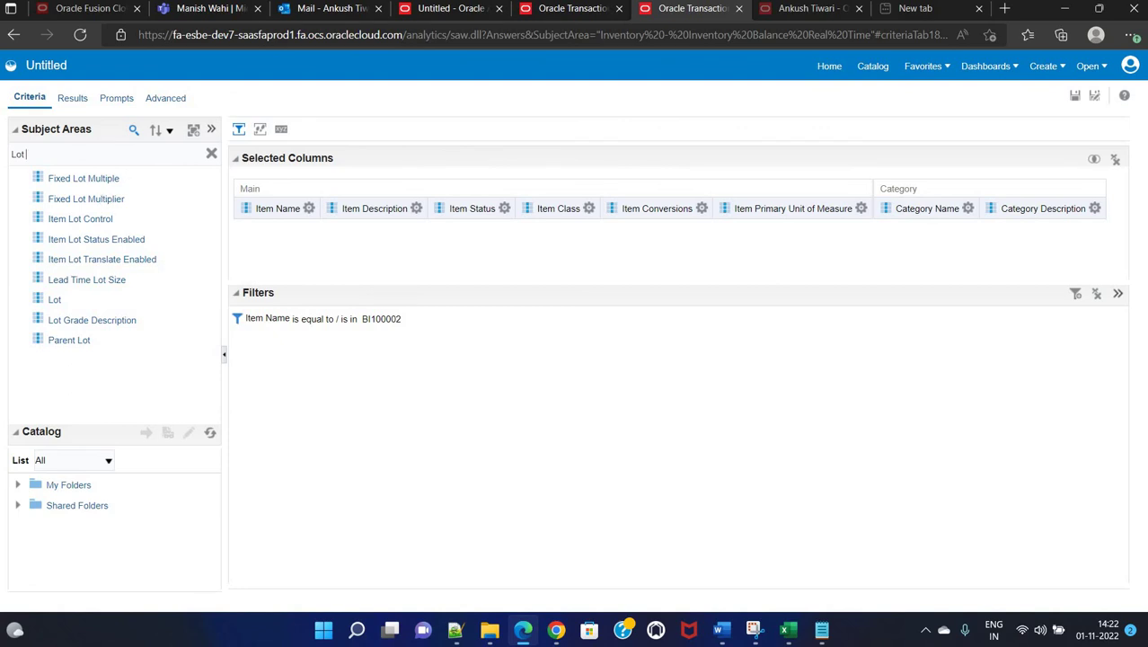
pyautogui.doubleClick(42, 220)
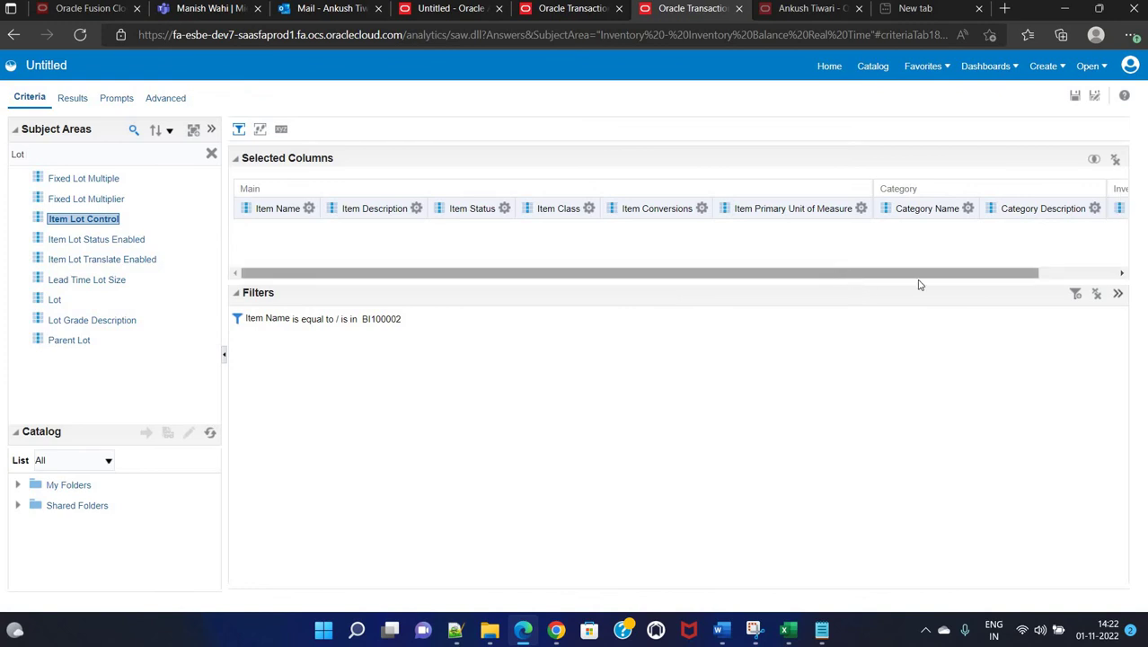
pyautogui.moveTo(920, 282); pyautogui.dragTo(1027, 270)
pyautogui.moveTo(724, 271); pyautogui.dragTo(130, 146)
pyautogui.click(211, 154)
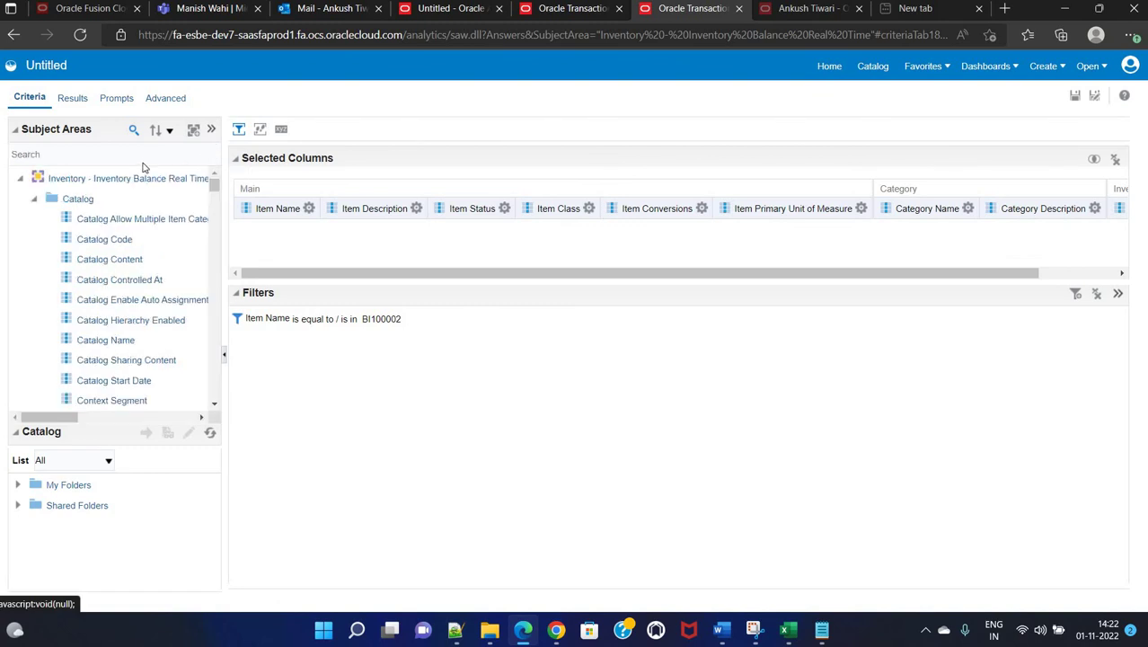
pyautogui.click(136, 155)
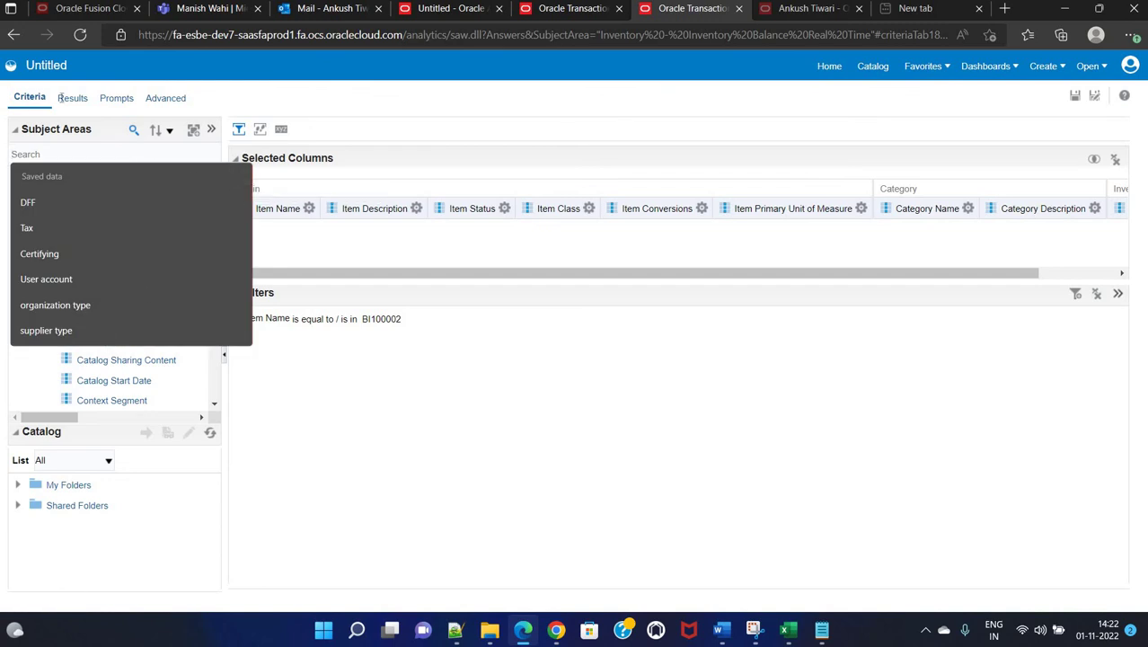
pyautogui.click(241, 177)
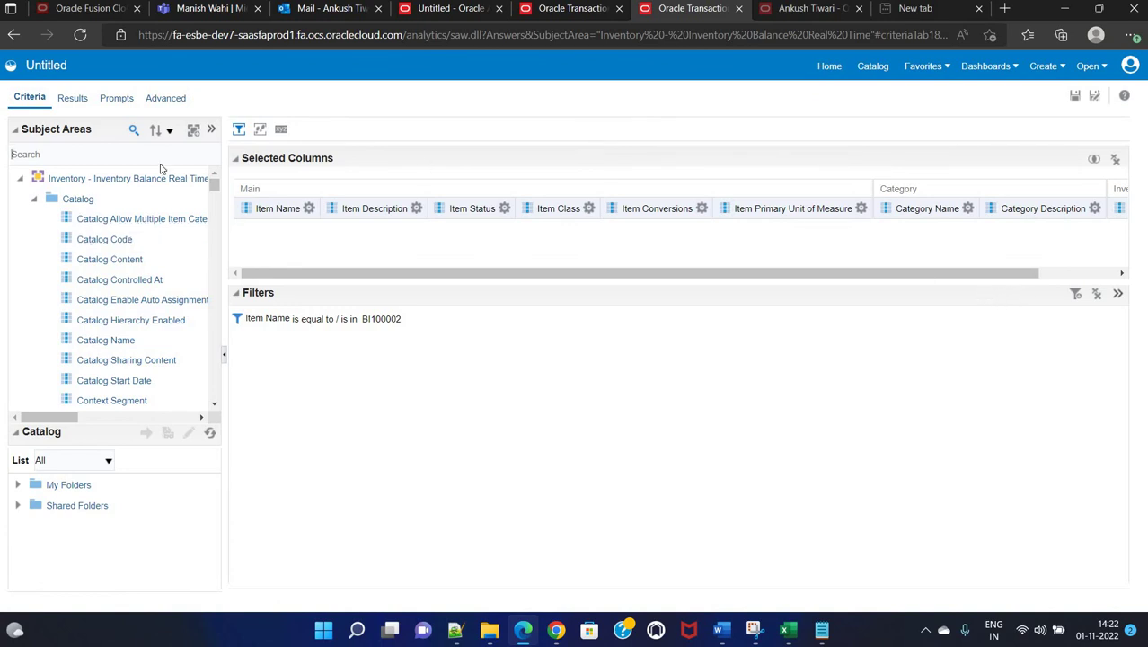
# - Display the analysis results and examine all table columns from Item Name through Item Lot Control
pyautogui.click(79, 101)
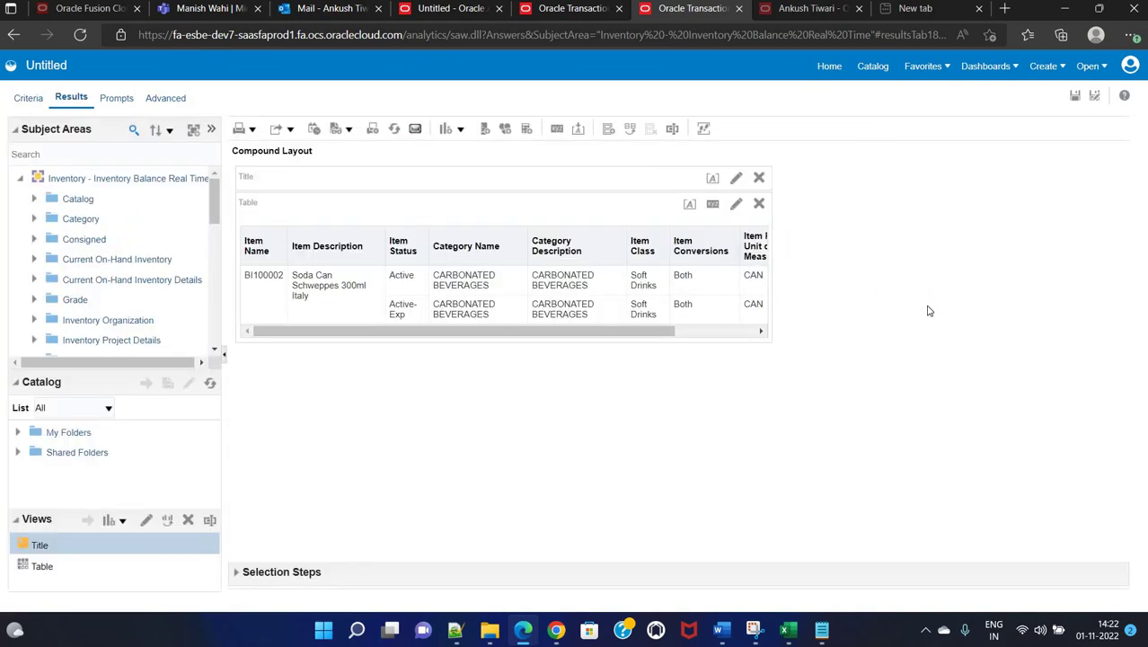
pyautogui.moveTo(620, 331); pyautogui.dragTo(754, 329)
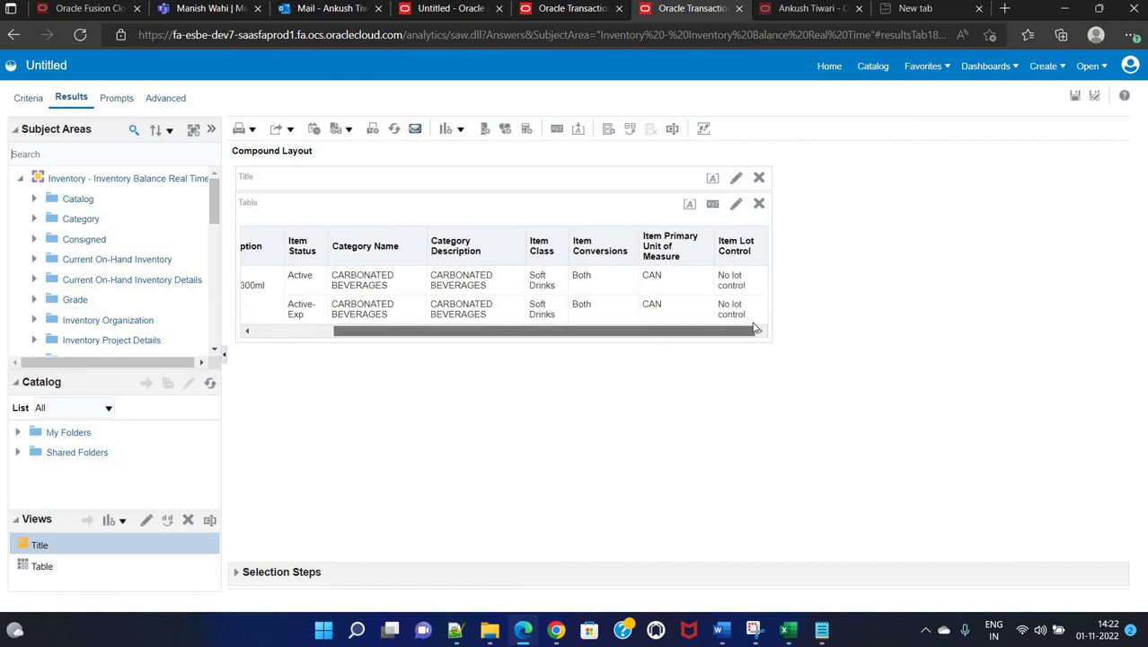
pyautogui.moveTo(500, 333); pyautogui.dragTo(380, 334)
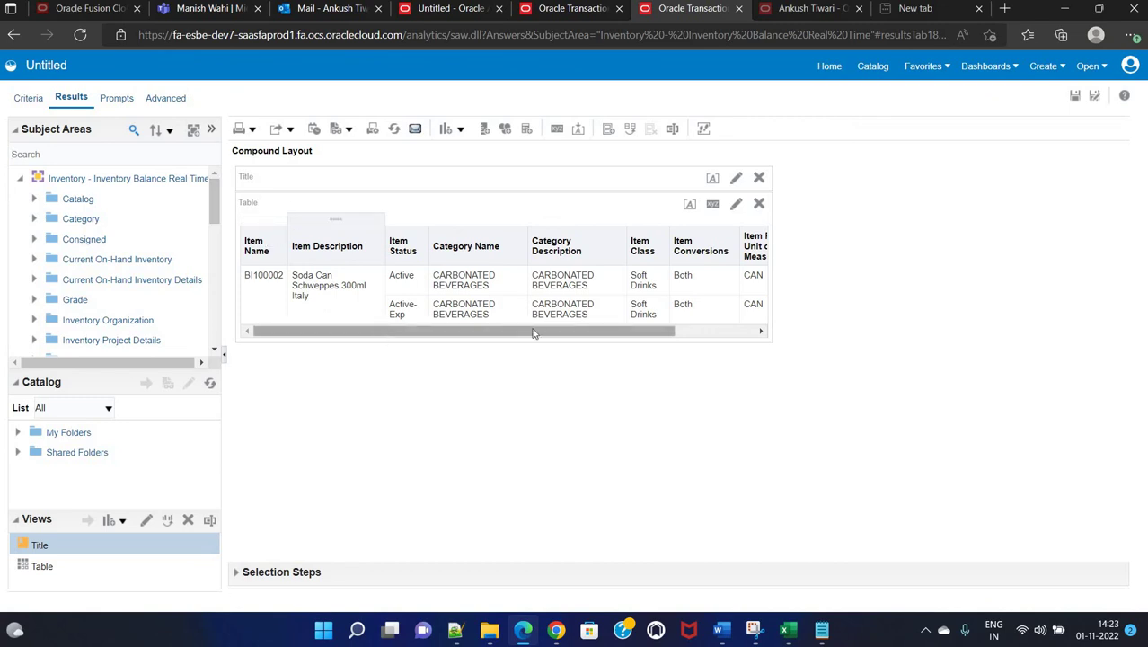
pyautogui.moveTo(533, 334); pyautogui.dragTo(751, 333)
pyautogui.hscroll(-5, 346, 310)
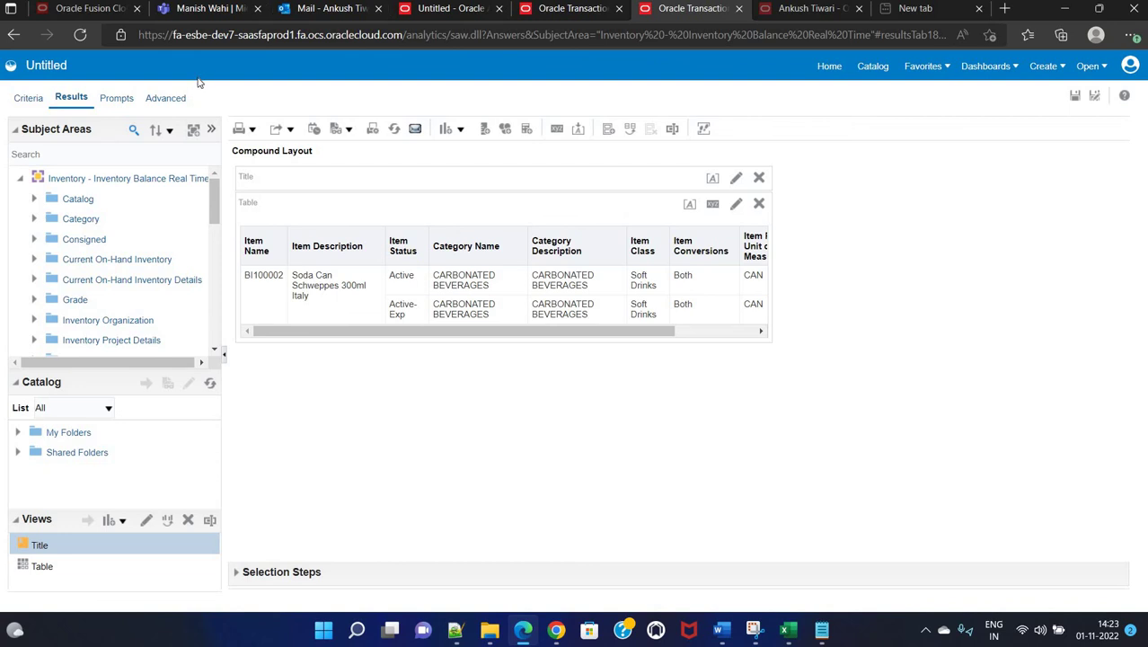
# - Open the export options for the results and expand the formatted output types
pyautogui.click(289, 131)
pyautogui.moveTo(298, 150)
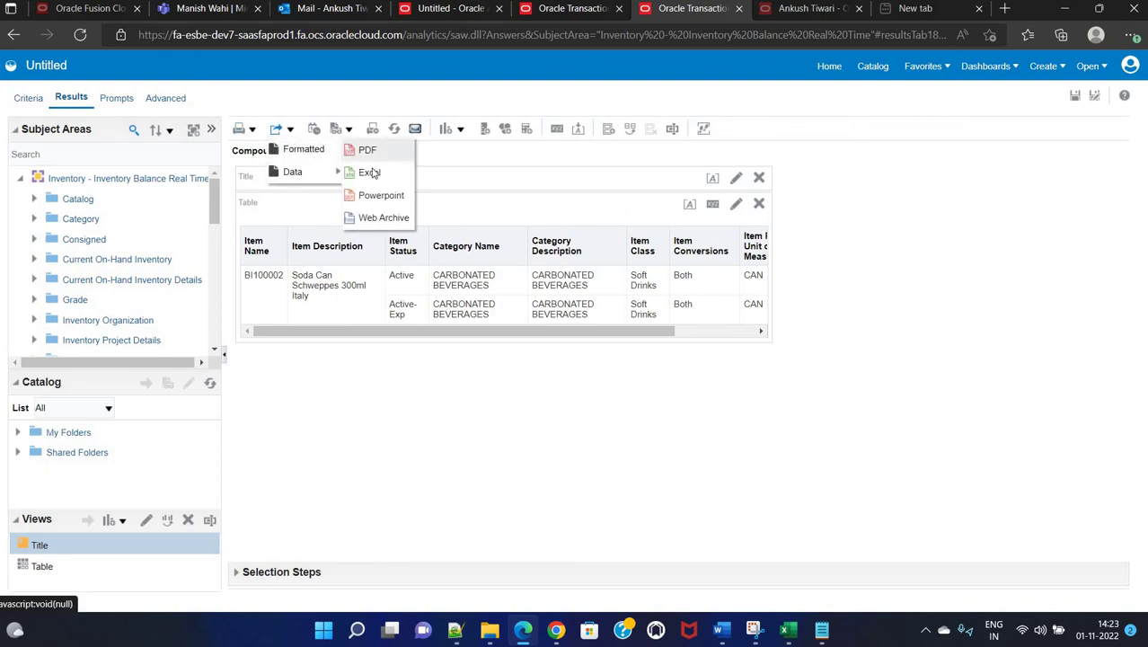